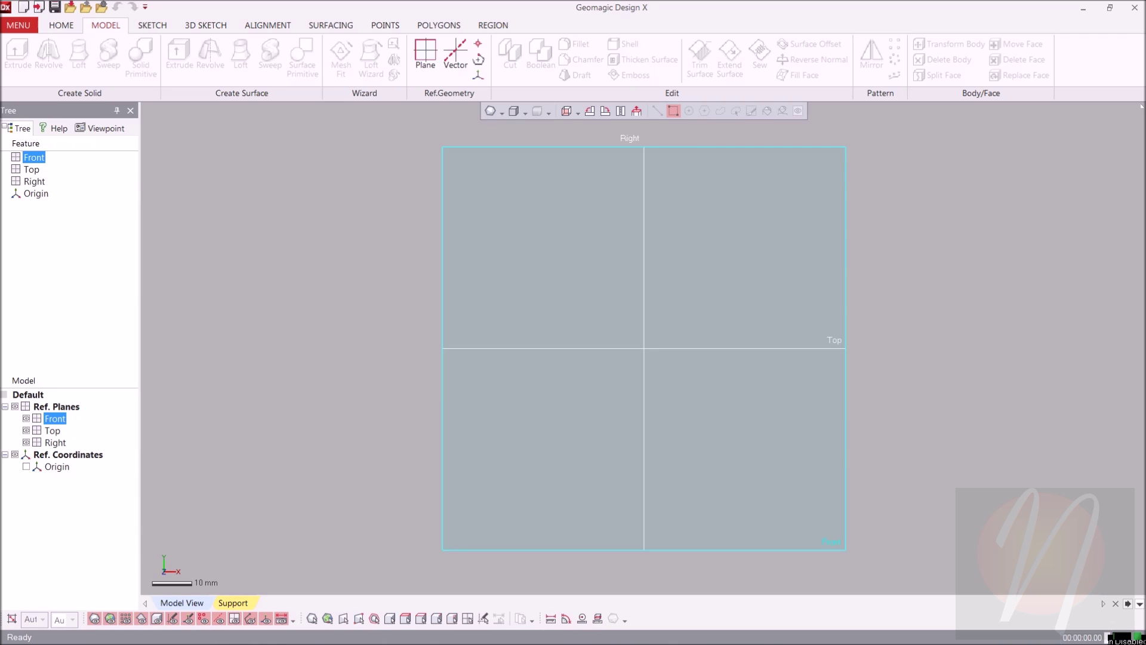
Import the valveConnector.stl scan from the Desktop without running the Mesh Buildup Wizard
left_click(71, 8)
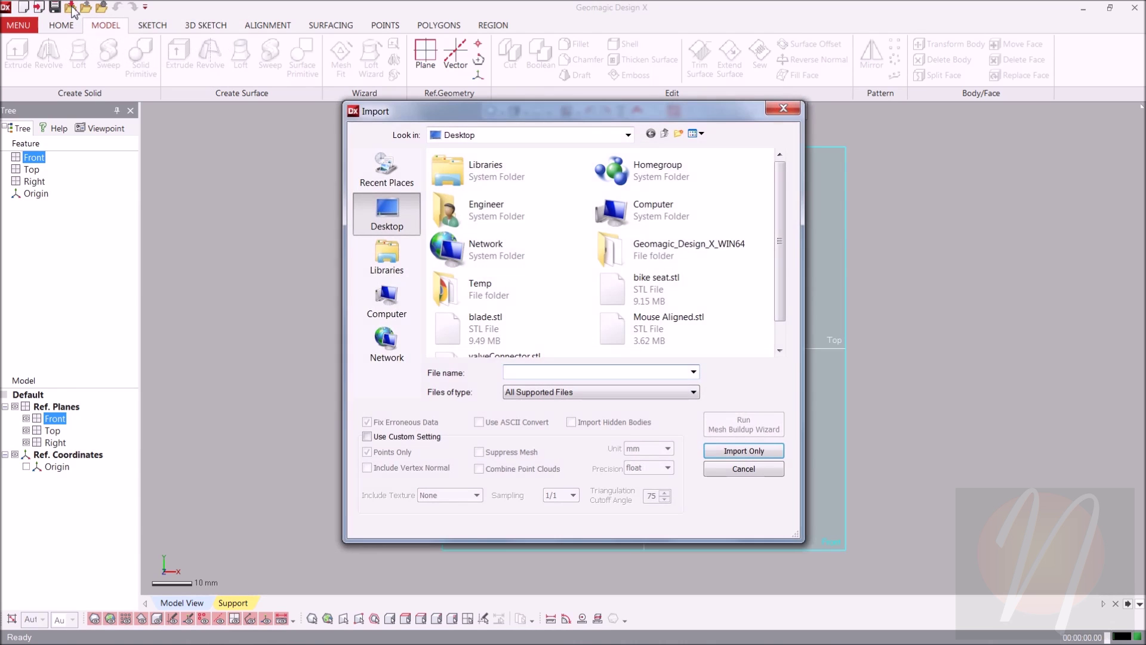
scroll(782, 248, "down", 1)
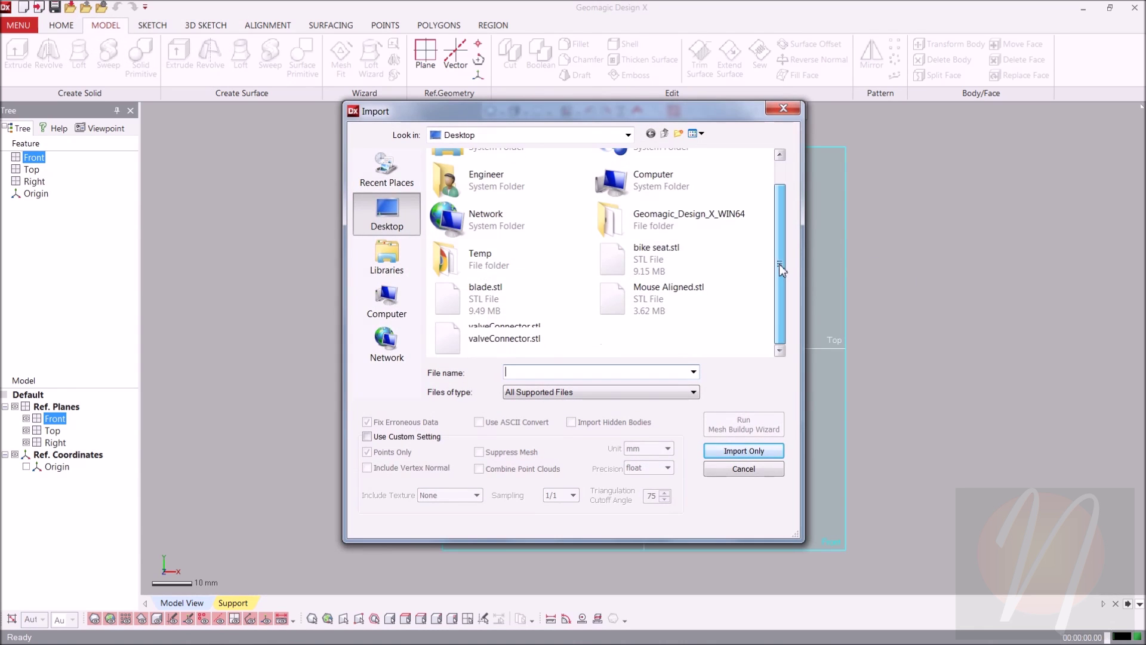
left_click(540, 330)
left_click(752, 452)
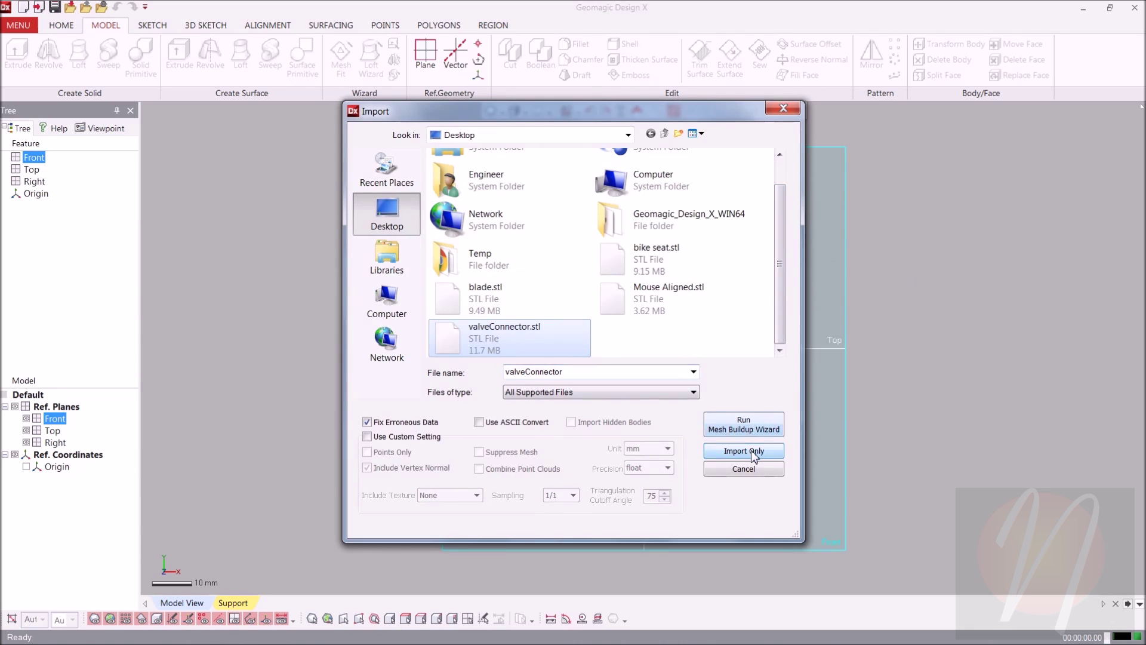
Hide all reference planes and clear the selection of the Front plane
mouse_move(268, 380)
right_mouse_down()
mouse_move(895, 336)
mouse_move(814, 253)
mouse_move(450, 440)
mouse_move(857, 395)
mouse_move(693, 189)
mouse_move(674, 249)
mouse_move(764, 251)
mouse_move(851, 232)
mouse_move(787, 196)
right_mouse_up()
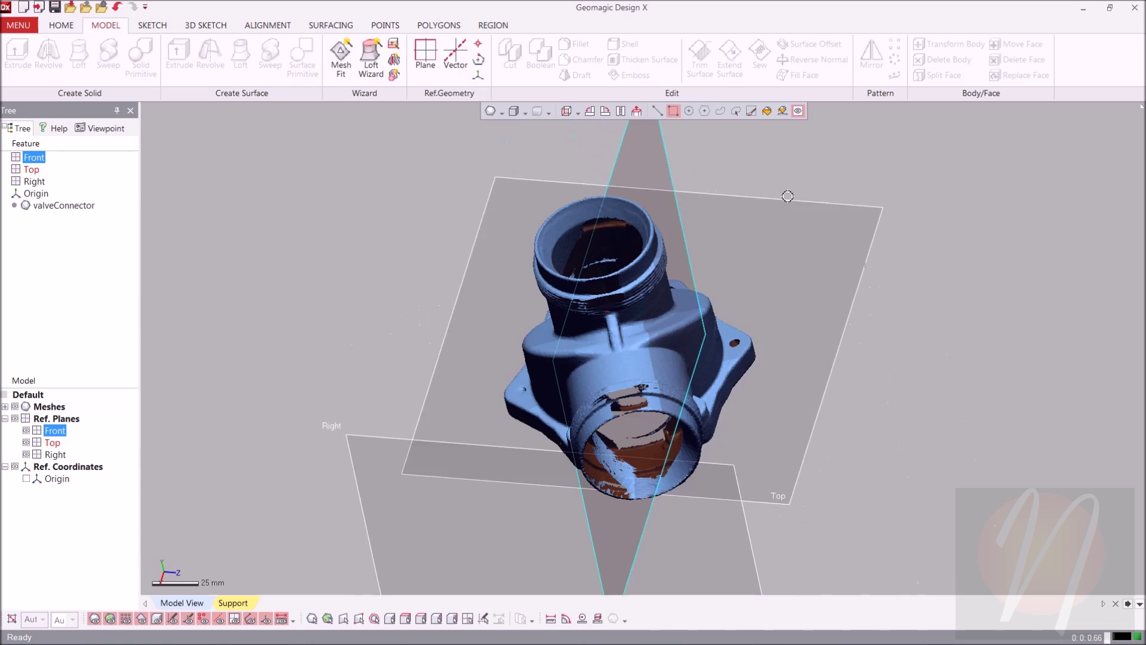
left_click(16, 419)
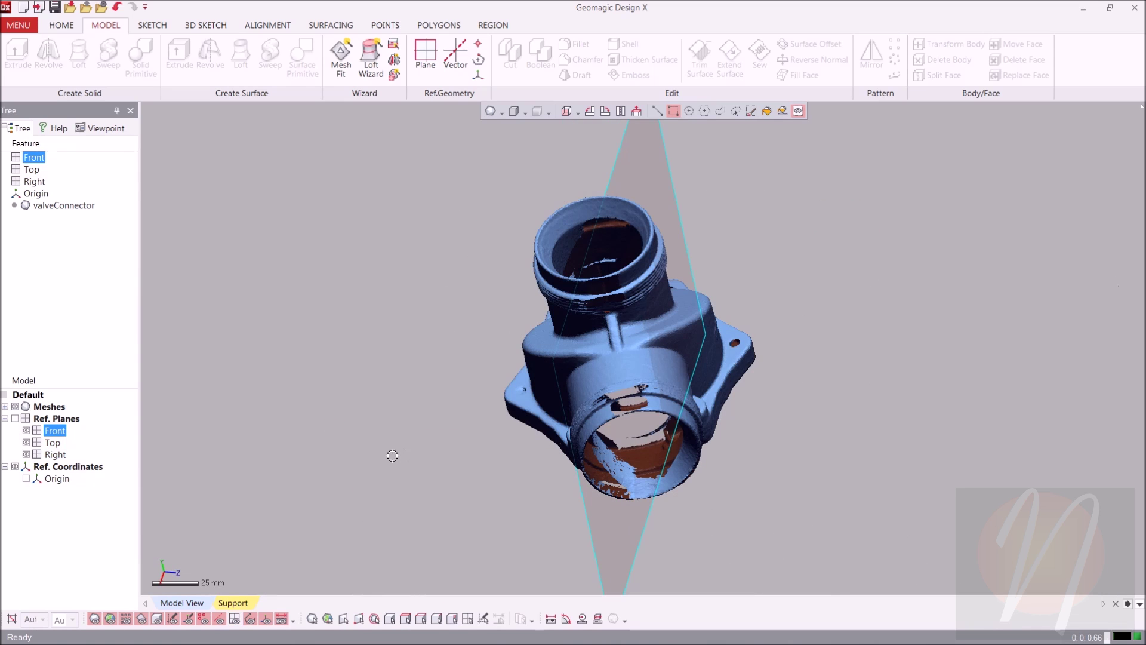
left_click(87, 432)
Auto-segment the valve connector mesh into regions with a sensitivity of 60
left_click(490, 24)
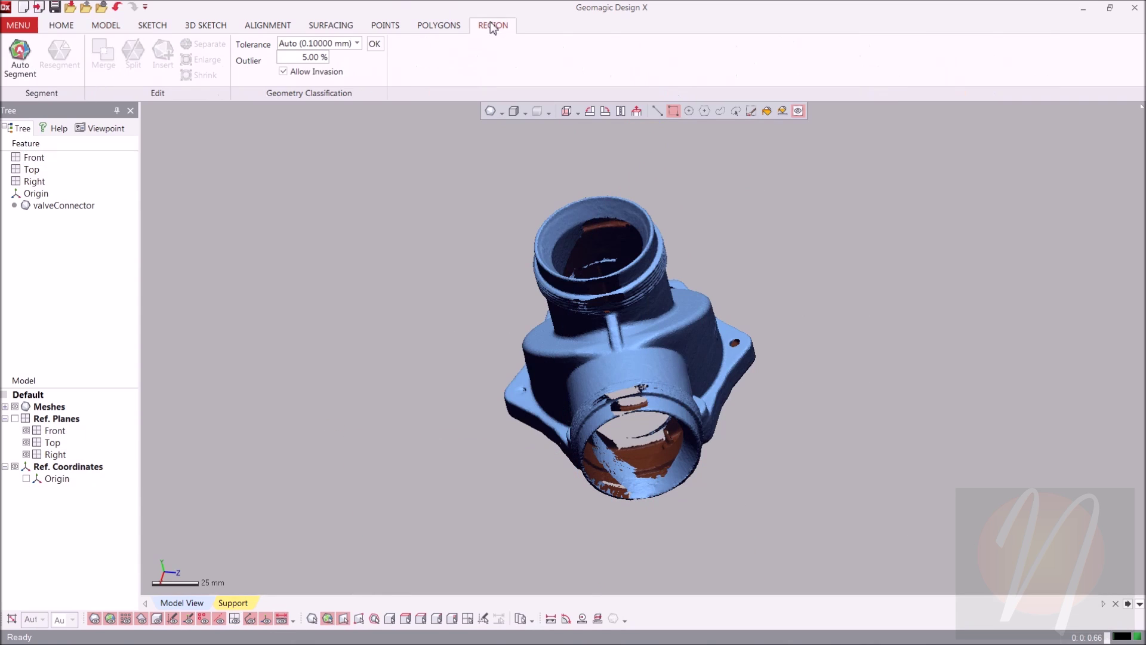
mouse_move(707, 375)
right_mouse_down()
mouse_move(819, 355)
mouse_move(993, 270)
mouse_move(801, 246)
mouse_move(360, 401)
mouse_move(371, 324)
right_mouse_up()
right_click_drag(735, 251, 821, 304)
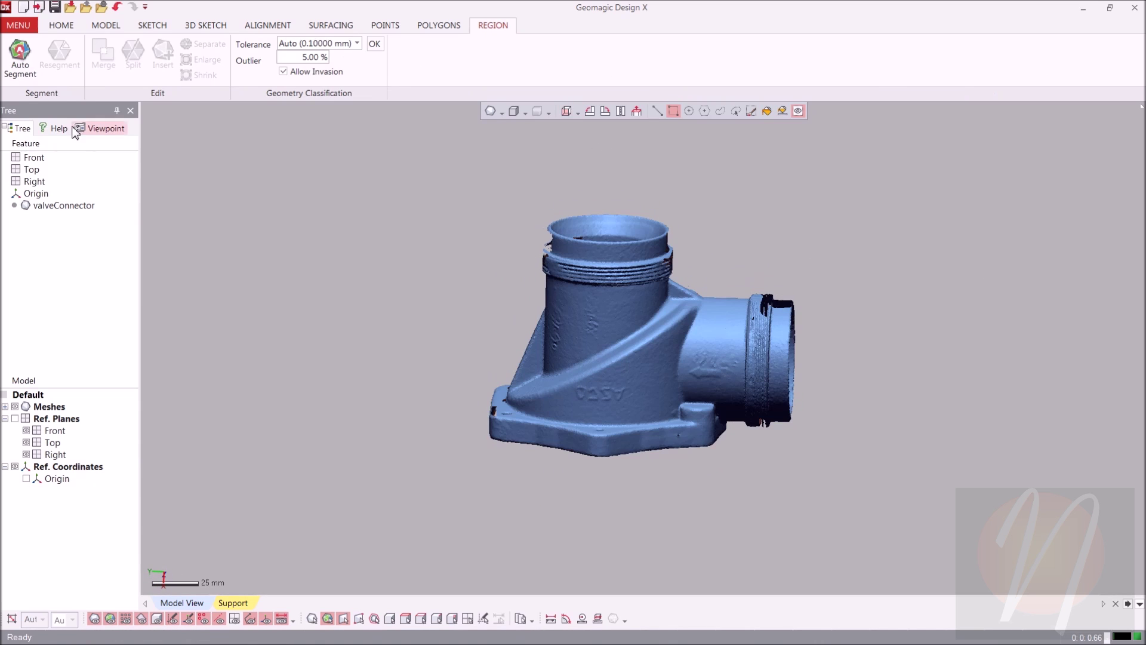
left_click(20, 60)
double_click(235, 150)
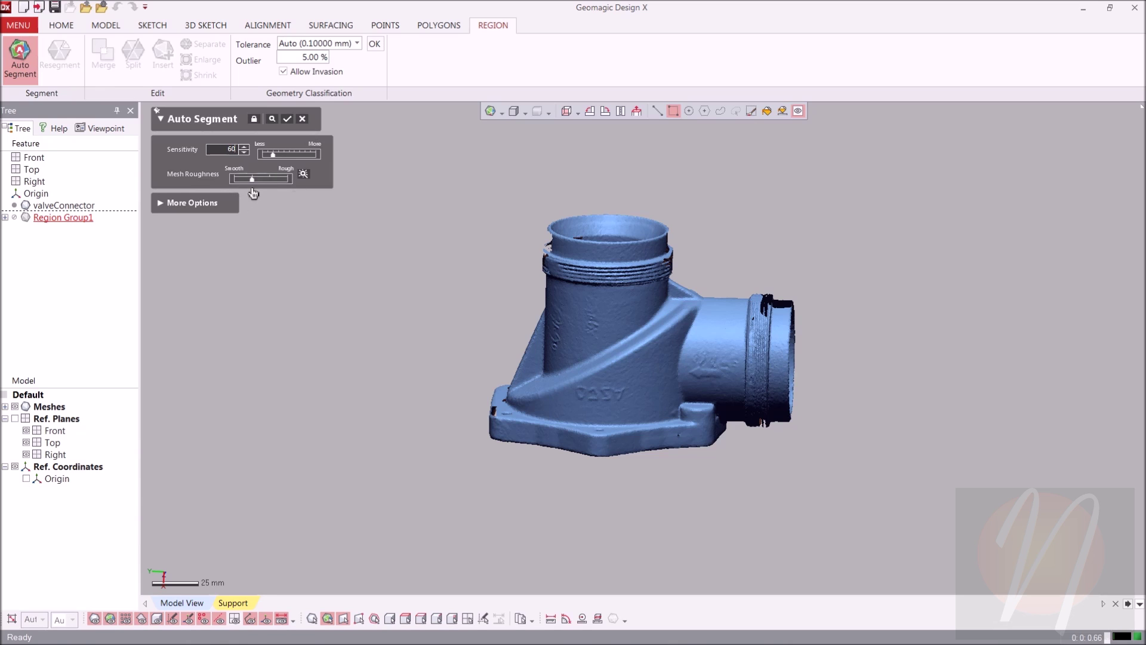
left_click(288, 122)
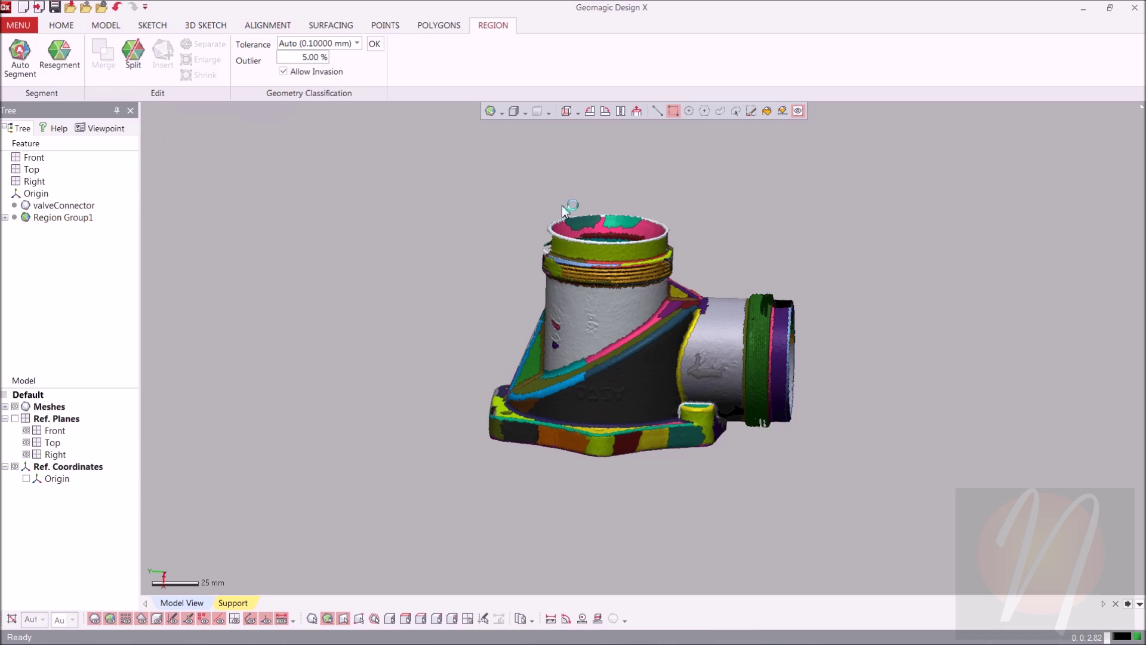
Add a reference plane extracted with Best Fit from the flat bottom region of the mounting flange
mouse_move(561, 205)
right_mouse_down()
mouse_move(502, 295)
mouse_move(939, 308)
mouse_move(381, 507)
mouse_move(539, 457)
mouse_move(476, 485)
mouse_move(575, 292)
mouse_move(663, 172)
right_mouse_up()
right_click_drag(689, 372, 698, 416)
scroll(696, 391, "up", 2)
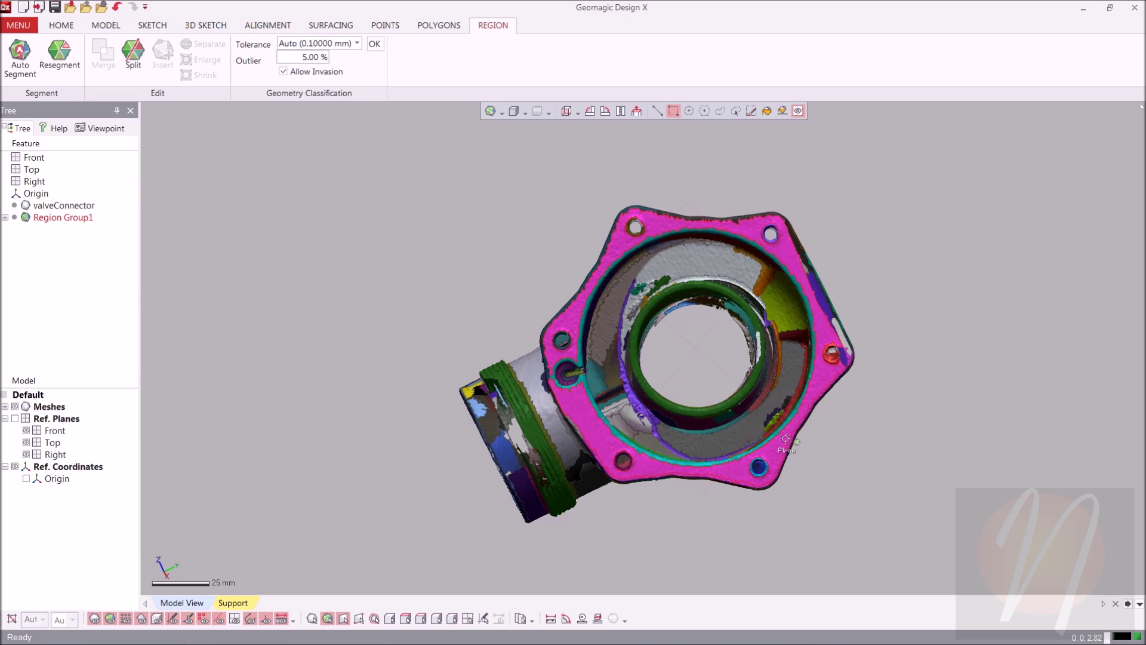
right_click_drag(806, 185, 870, 314)
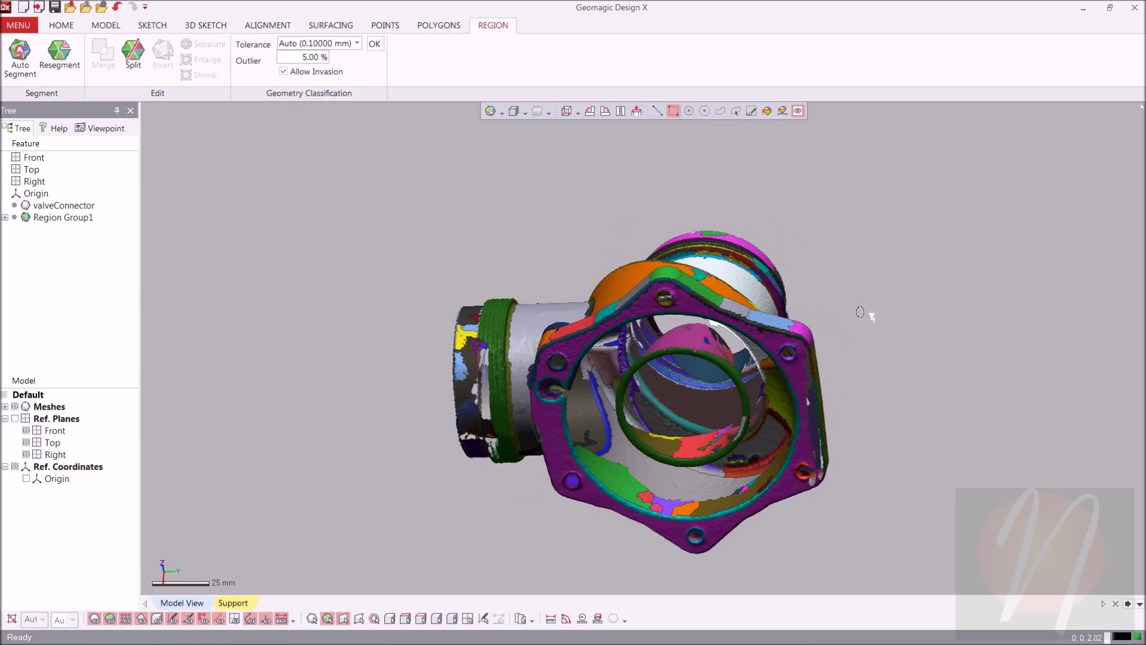
left_click(109, 27)
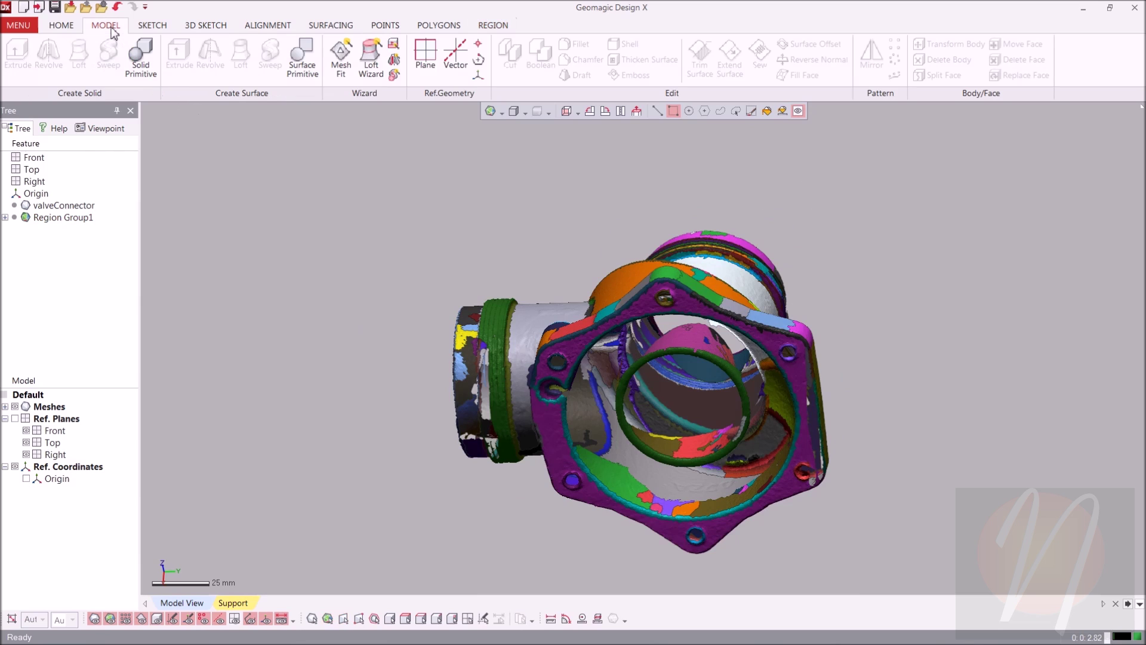
left_click(438, 51)
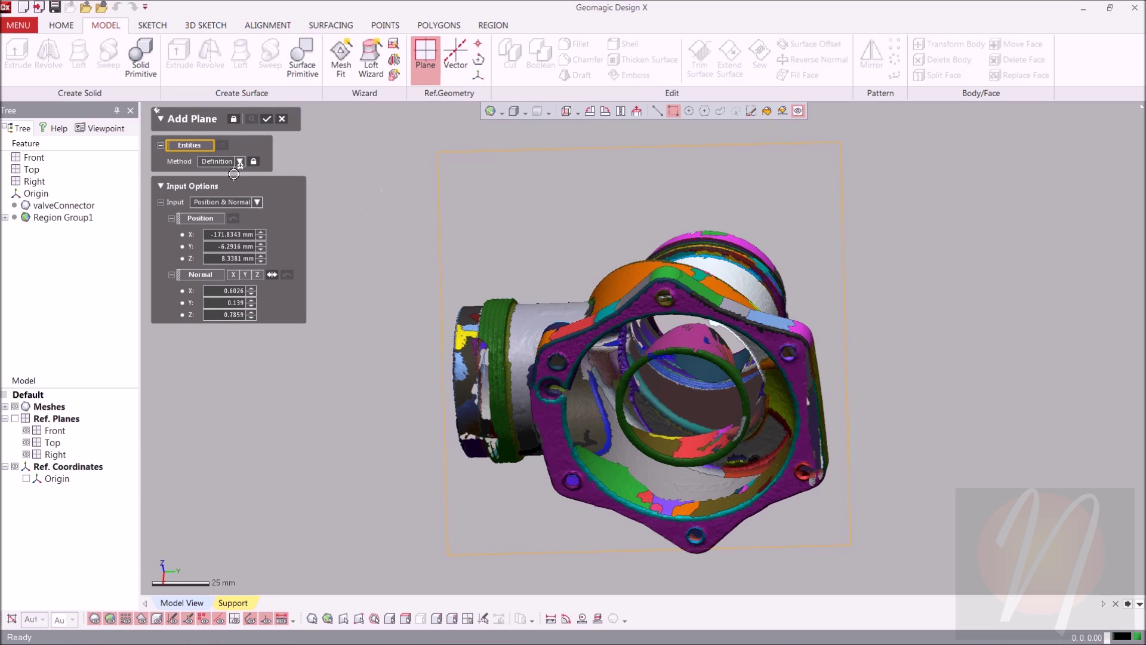
left_click(687, 303)
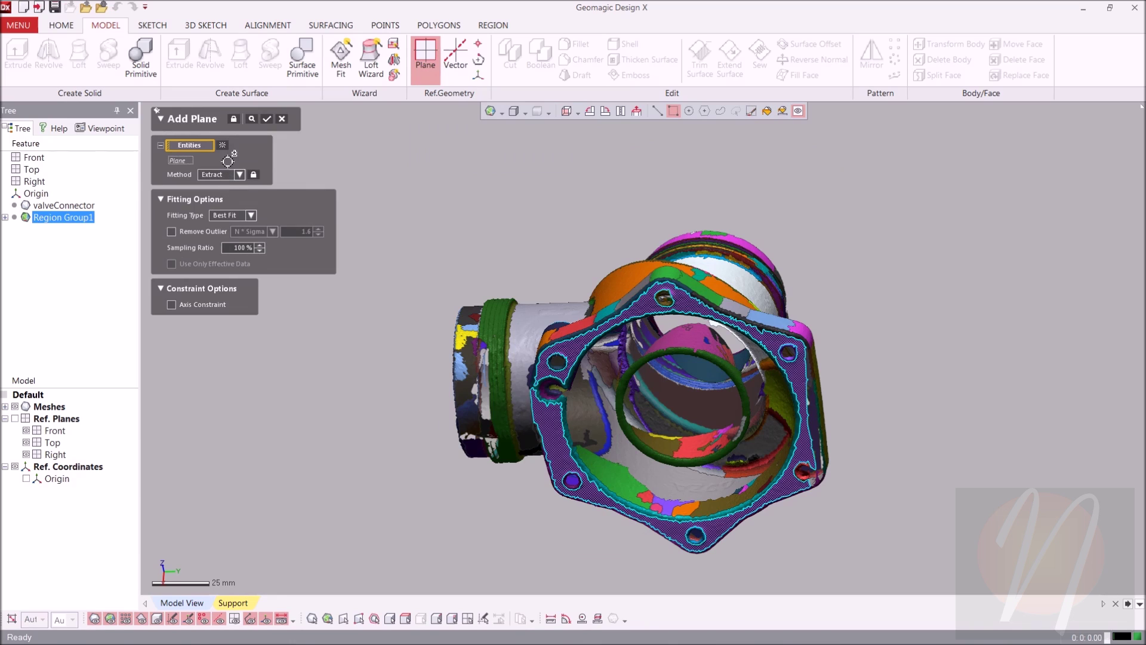
left_click(267, 119)
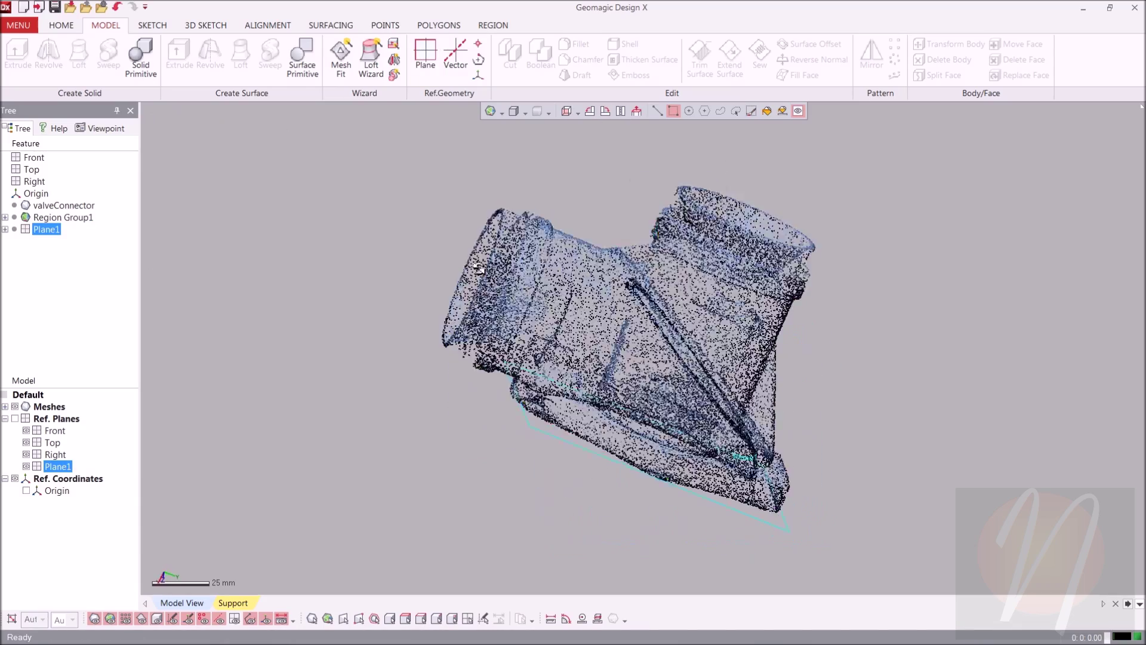
Add a reference vector with Find Cylinder Axis through the outer cylindrical region of the pipe perpendicular to the flange
mouse_move(478, 269)
right_mouse_down()
mouse_move(496, 407)
mouse_move(469, 424)
right_mouse_up()
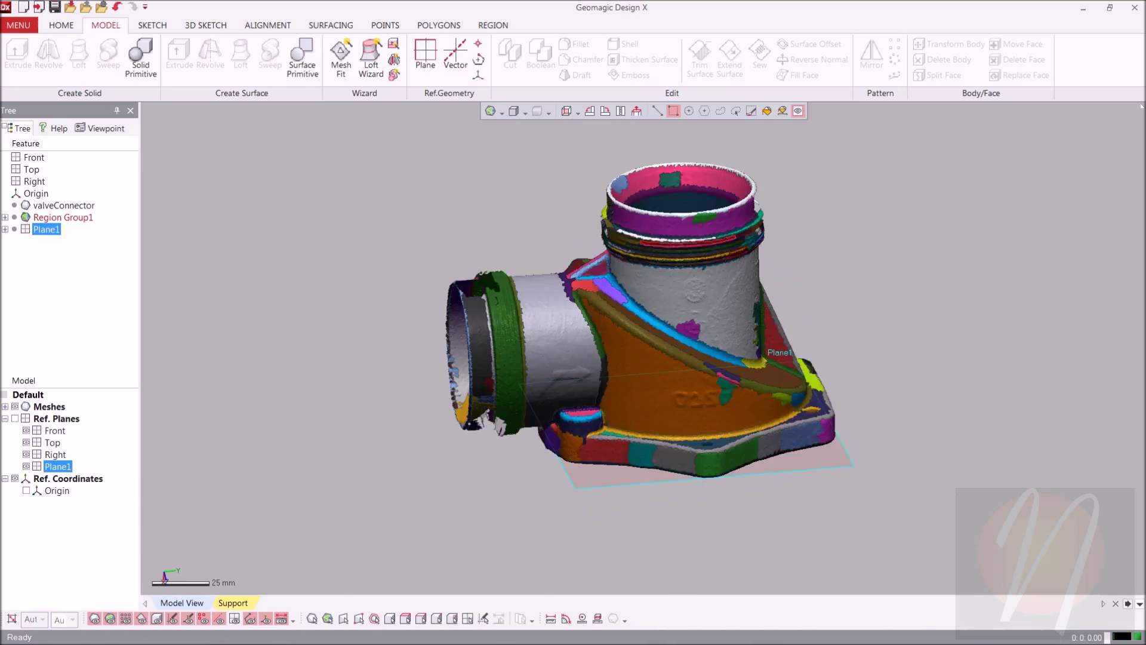
mouse_move(802, 258)
right_mouse_down()
mouse_move(798, 322)
mouse_move(775, 248)
right_mouse_up()
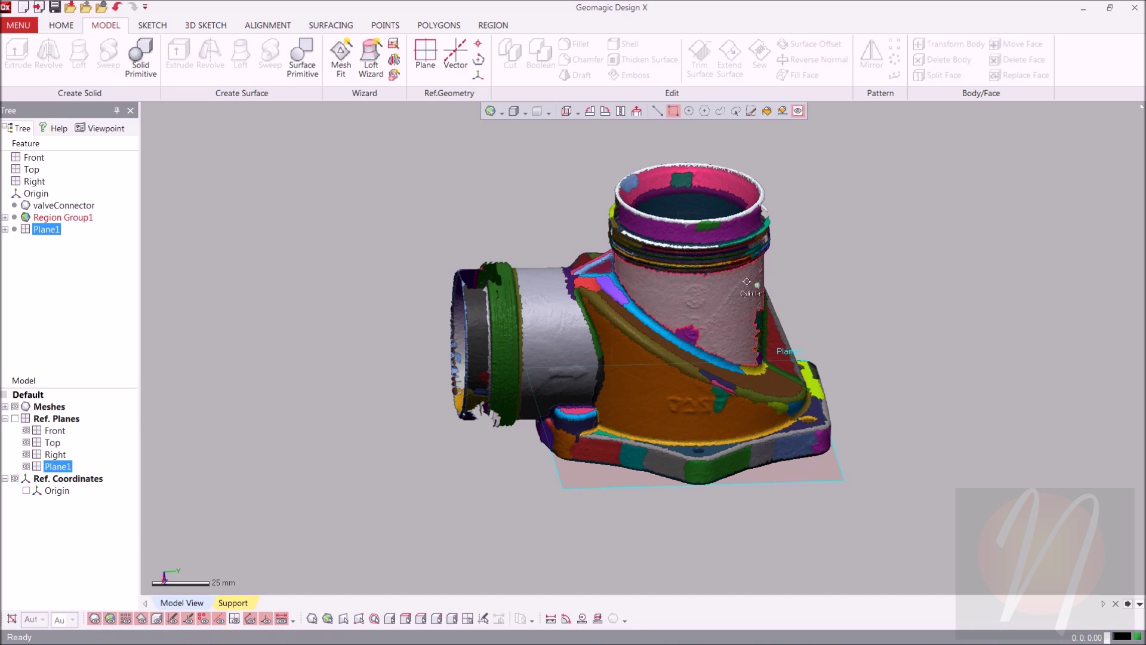
mouse_move(677, 395)
right_mouse_down()
mouse_move(609, 331)
mouse_move(582, 436)
mouse_move(556, 391)
mouse_move(559, 364)
right_mouse_up()
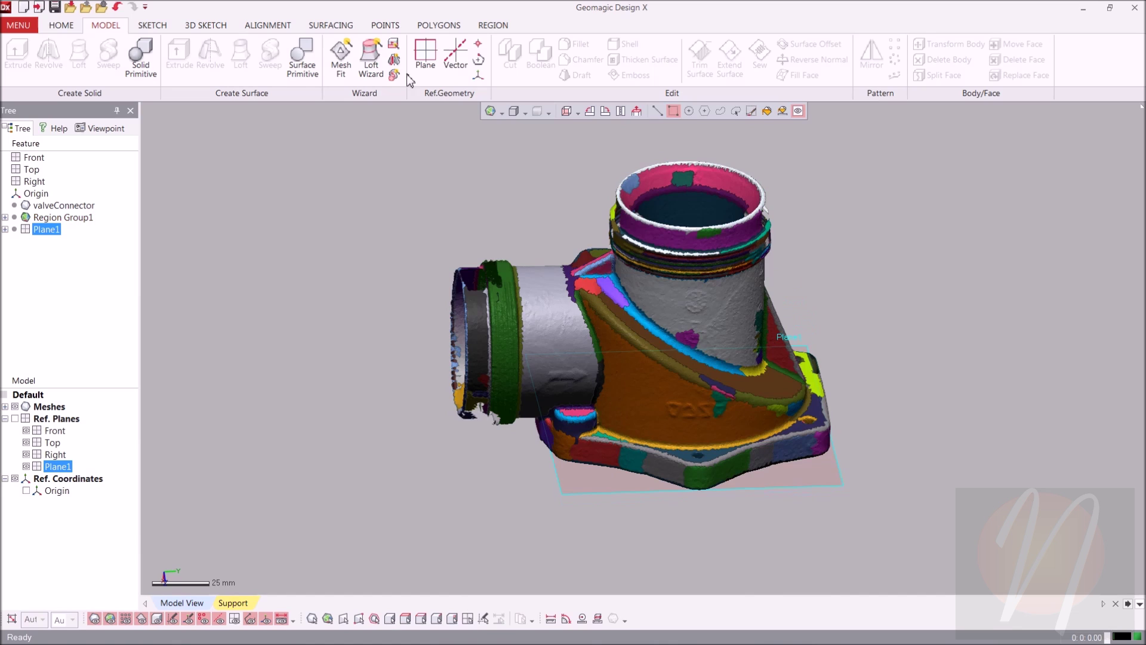
left_click(455, 57)
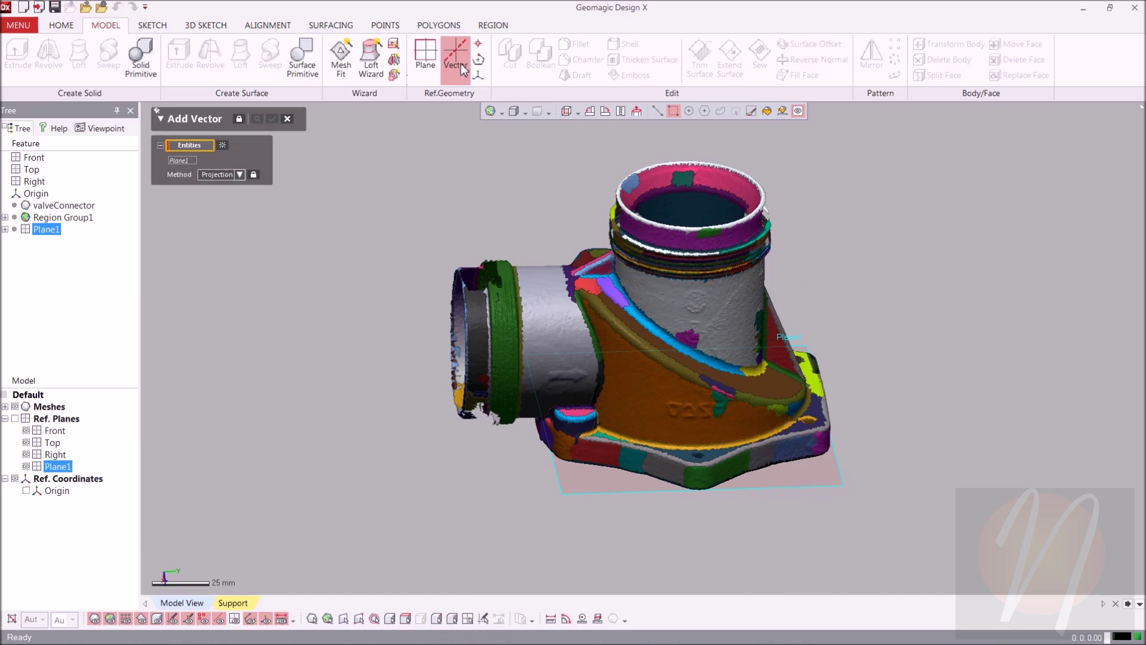
left_click(238, 175)
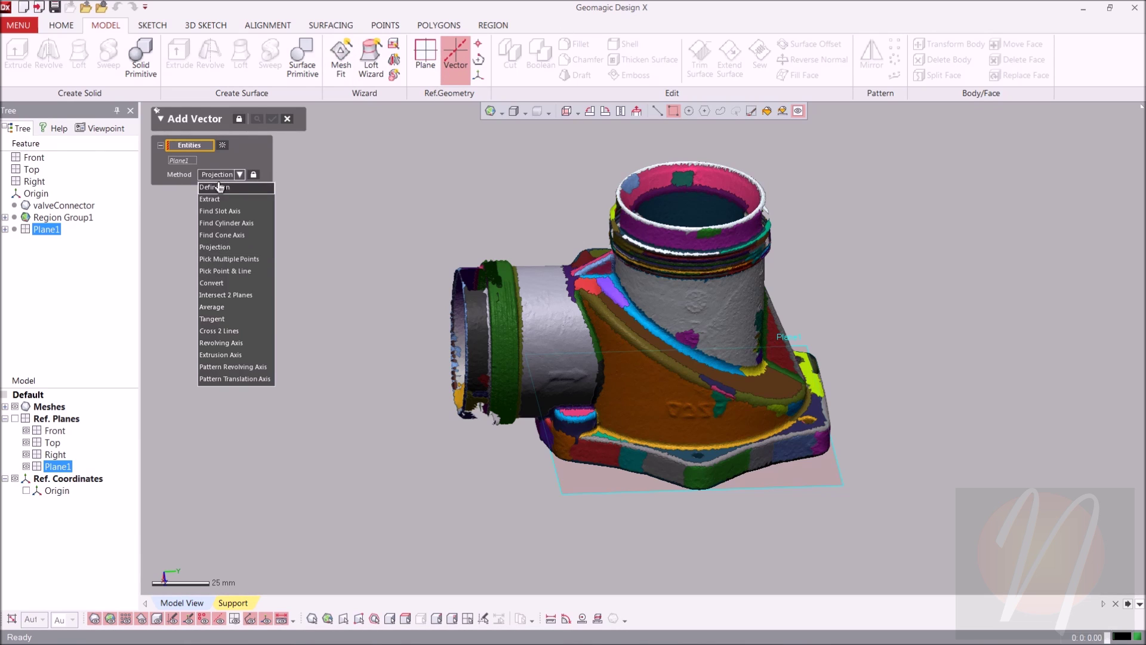
left_click(228, 223)
right_click_drag(681, 409, 670, 295)
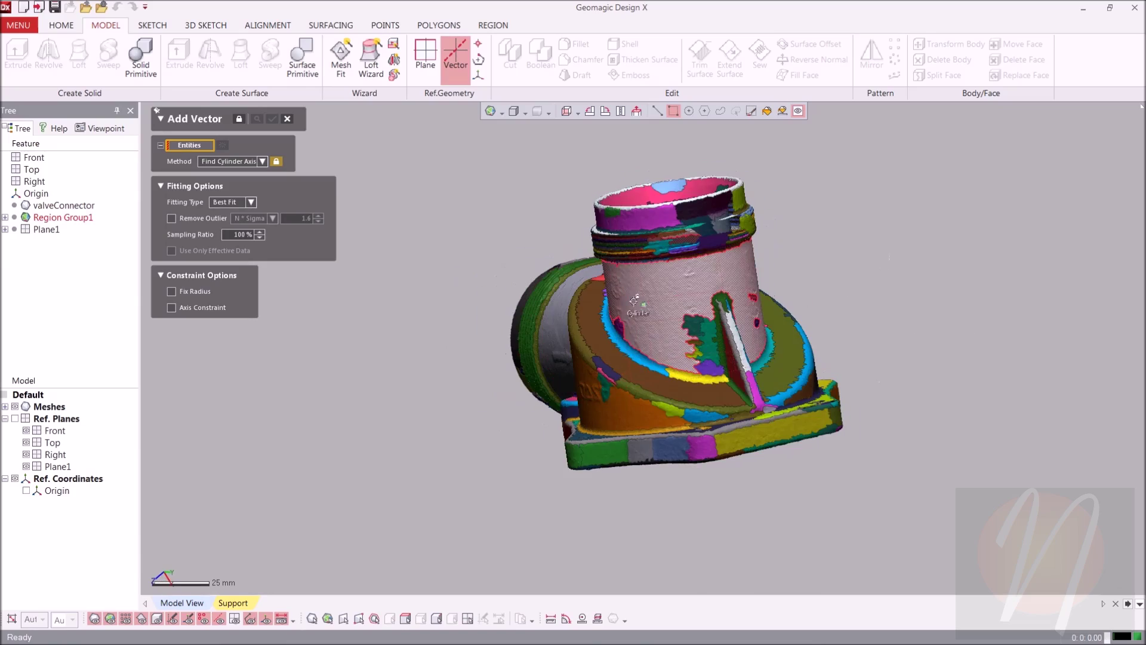
left_click(670, 295)
mouse_move(837, 274)
right_mouse_down()
mouse_move(74, 353)
mouse_move(962, 381)
mouse_move(745, 297)
mouse_move(705, 371)
mouse_move(665, 409)
right_mouse_up()
scroll(663, 358, "up", 2)
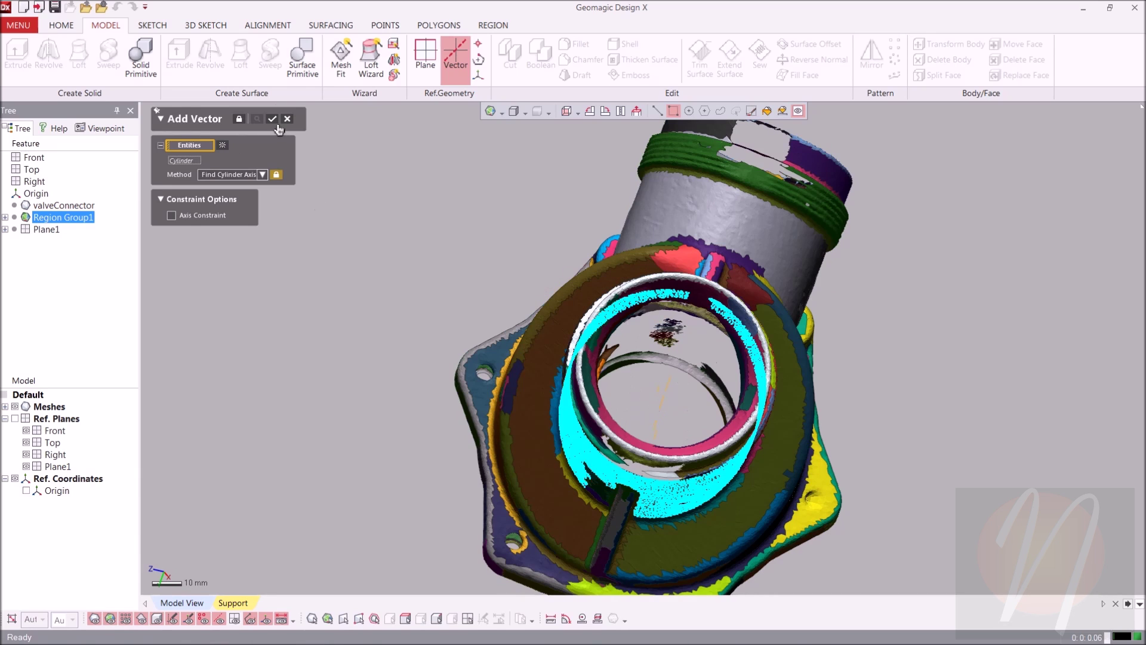
left_click(275, 121)
Add a second reference vector with Find Cylinder Axis through the outer cylindrical region of the side pipe
right_click_drag(508, 471, 860, 406)
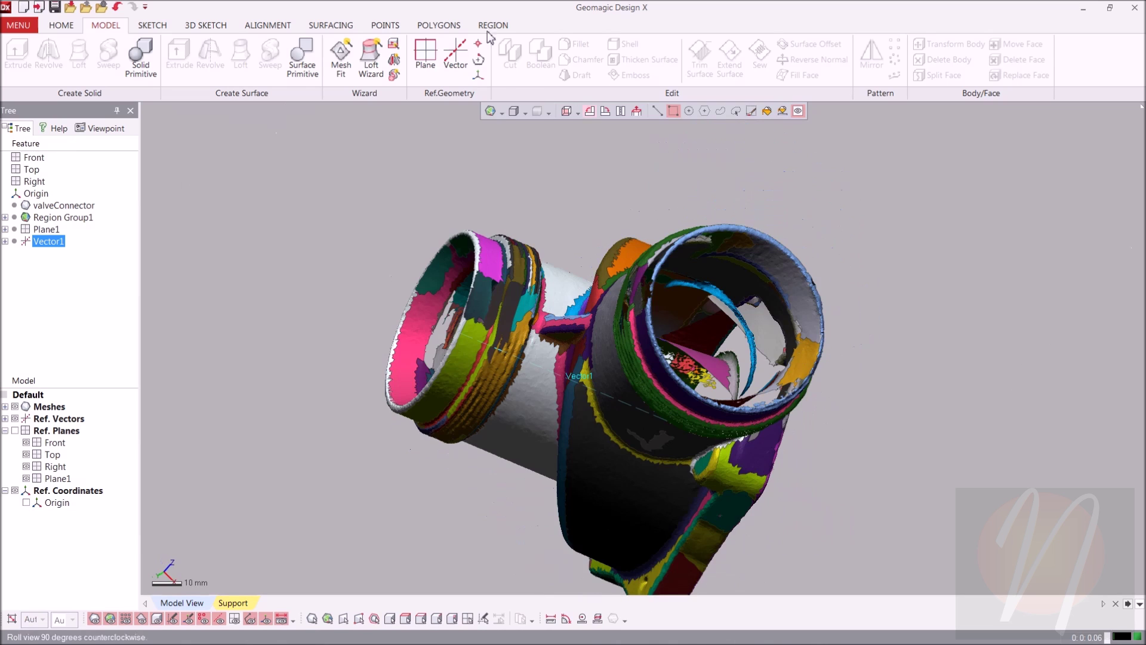
left_click(464, 61)
left_click(464, 60)
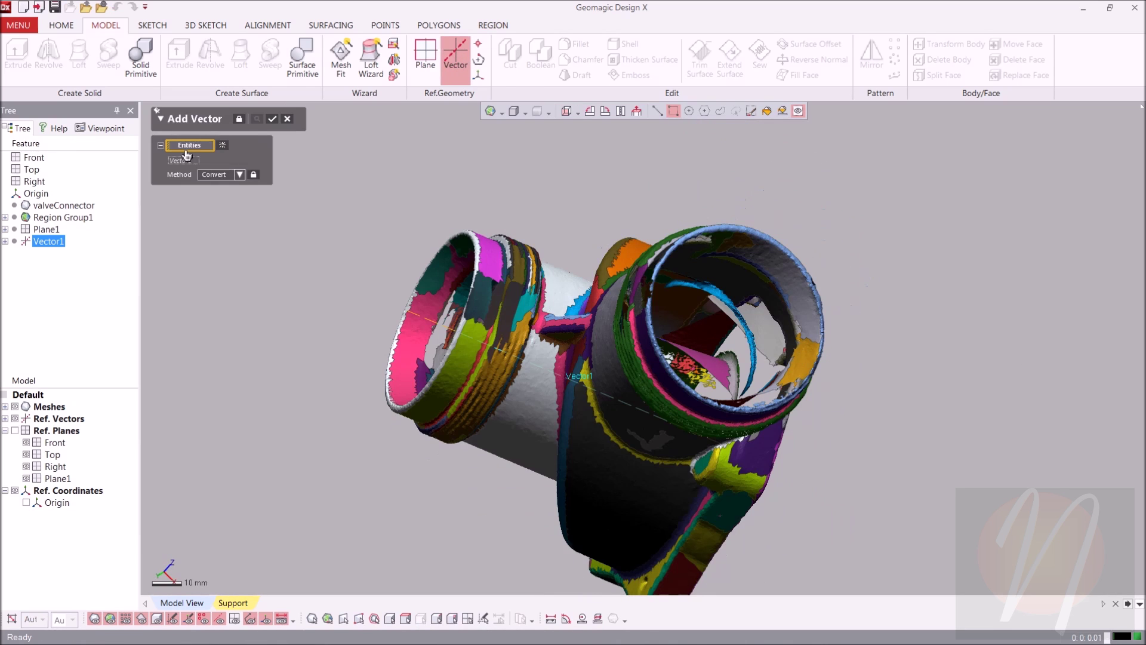
left_click(239, 174)
left_click(245, 224)
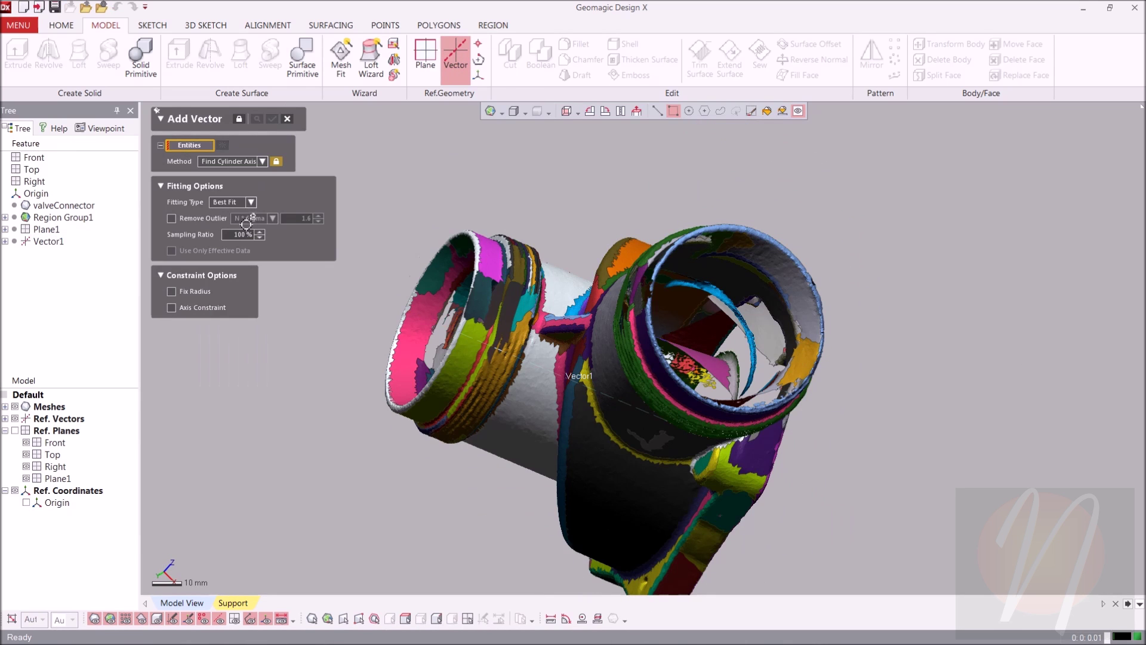
right_click_drag(544, 333, 185, 233)
left_click(812, 309)
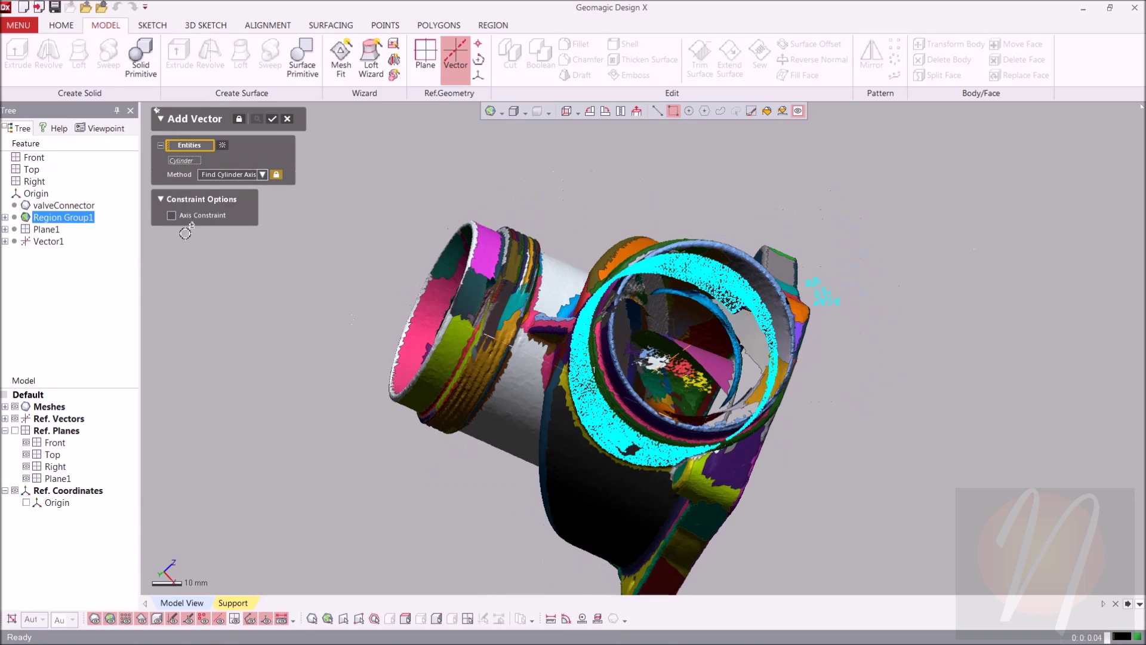
left_click(273, 122)
Add a reference point where the two pipe axis vectors meet, using the Intersect 2 Lines method
mouse_move(550, 427)
right_mouse_down()
mouse_move(720, 292)
mouse_move(599, 386)
mouse_move(537, 370)
mouse_move(761, 342)
right_mouse_up()
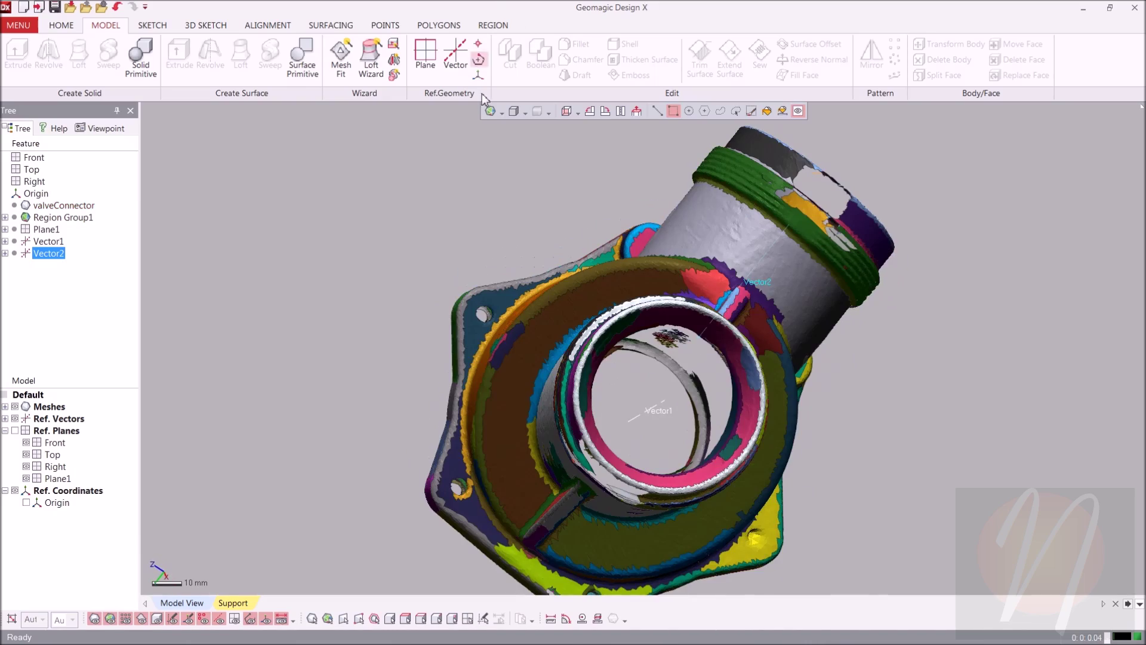
left_click(478, 47)
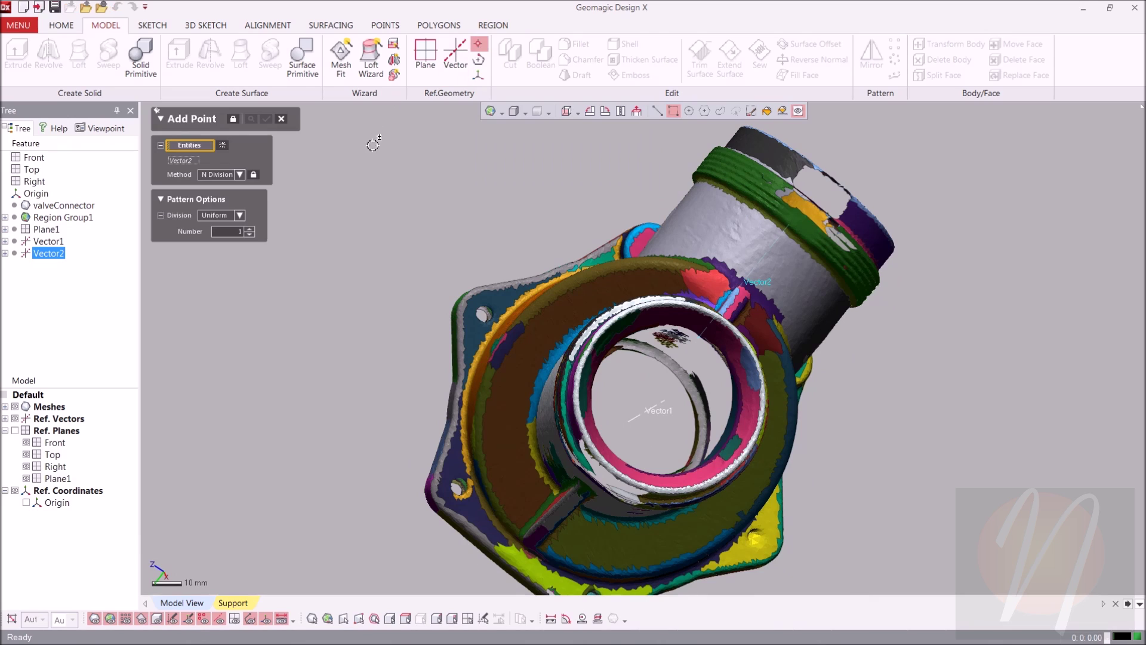
left_click(226, 176)
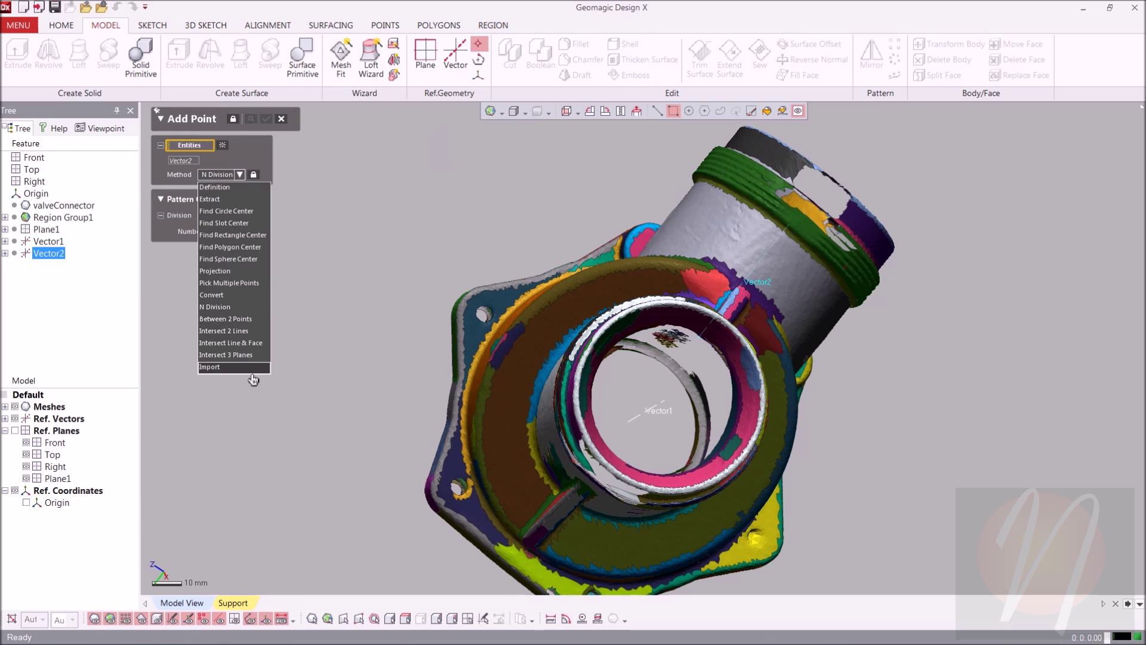
left_click(246, 331)
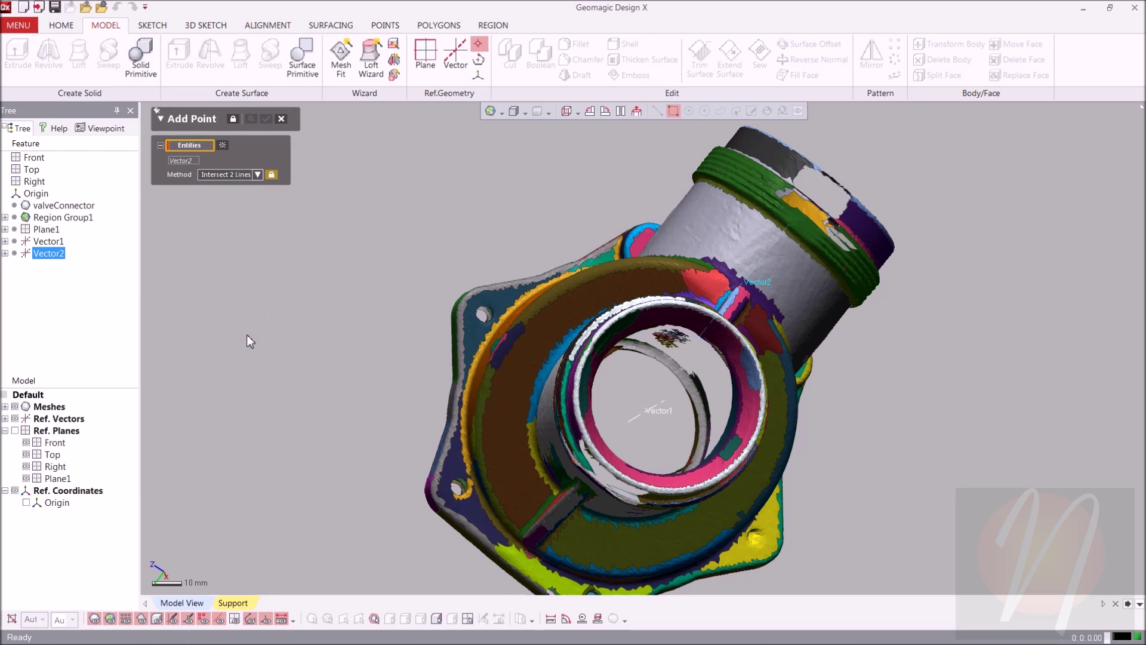
right_click_drag(959, 266, 865, 300)
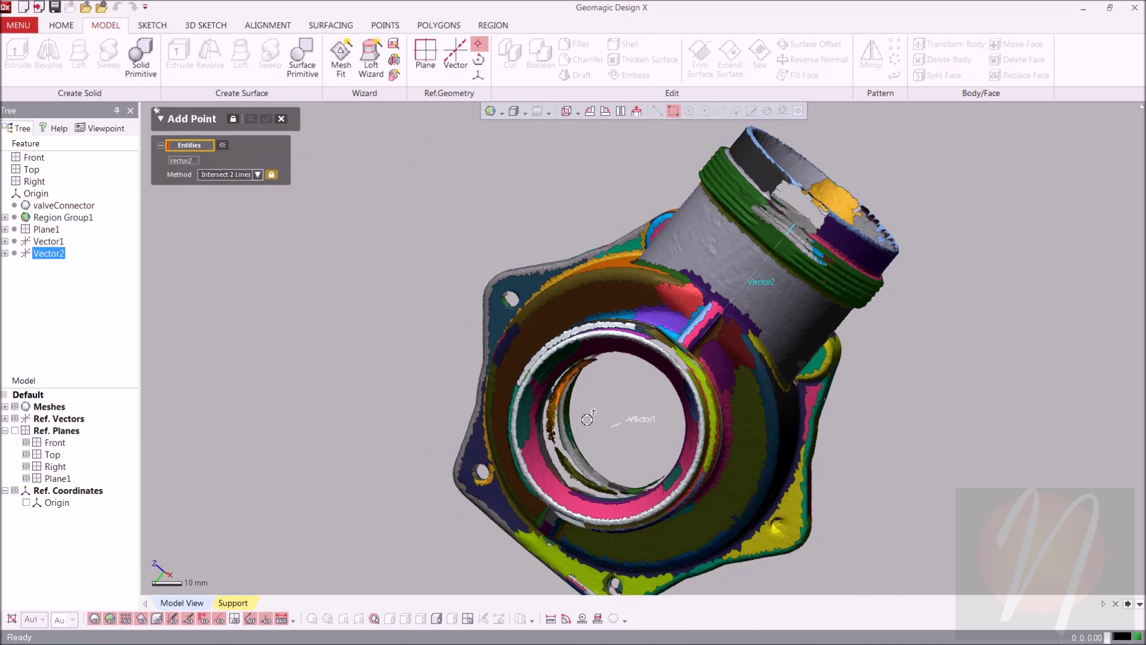
left_click(634, 418)
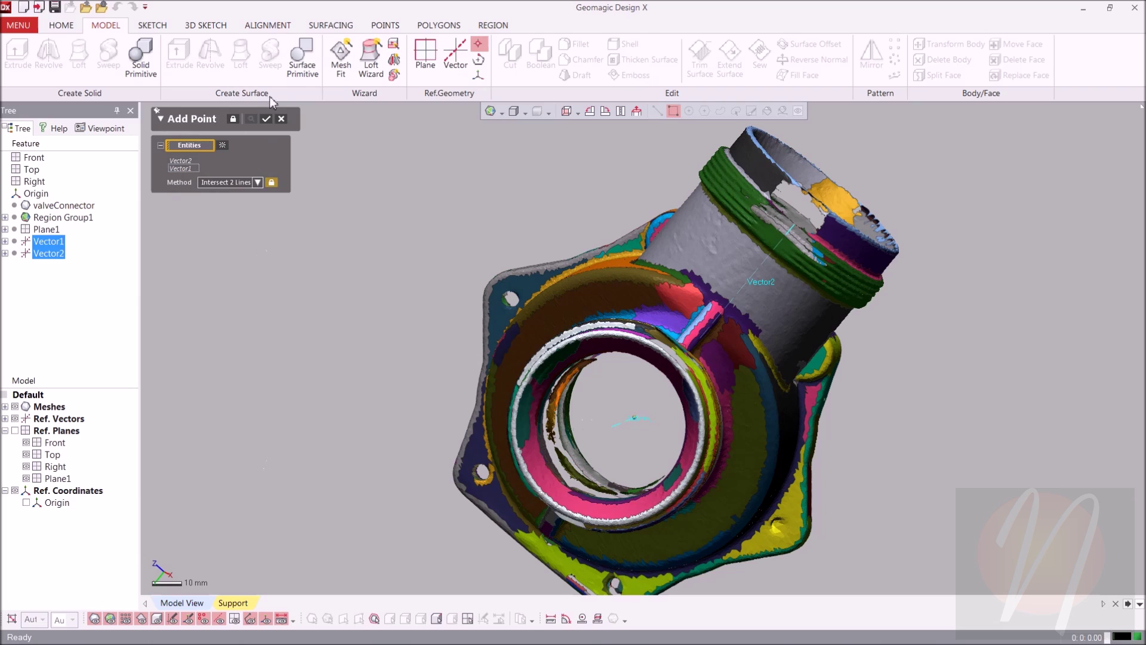
left_click(266, 119)
Hide Vector1 and show the reference planes again
mouse_move(432, 335)
right_mouse_down()
mouse_move(609, 286)
mouse_move(519, 238)
mouse_move(428, 355)
right_mouse_up()
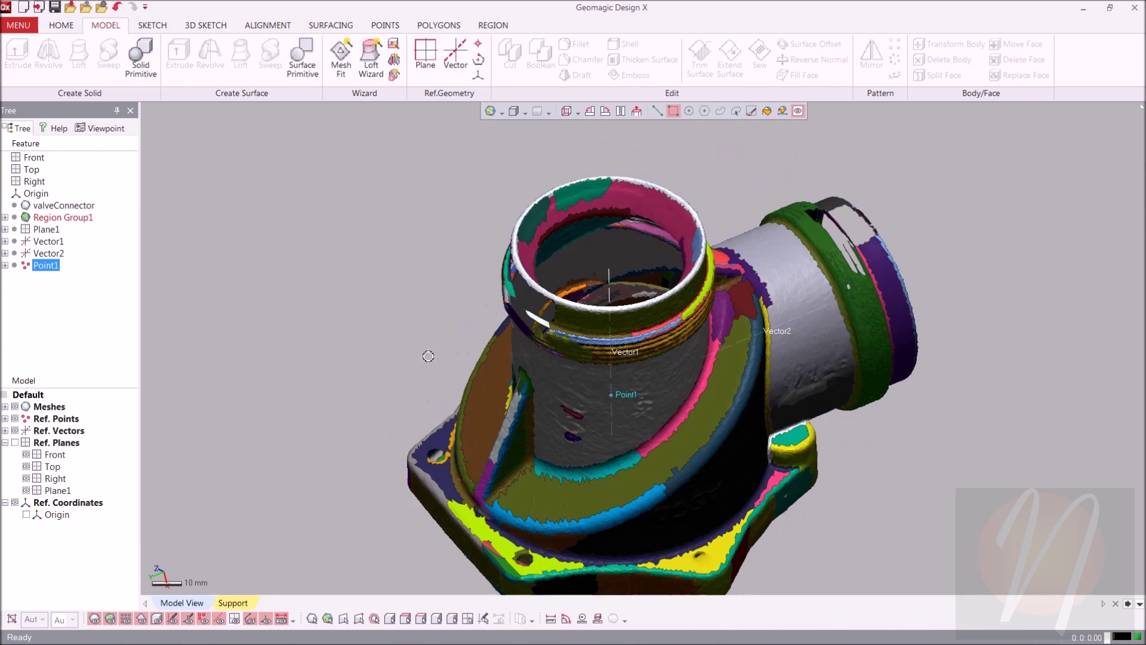
right_click_drag(469, 270, 412, 430)
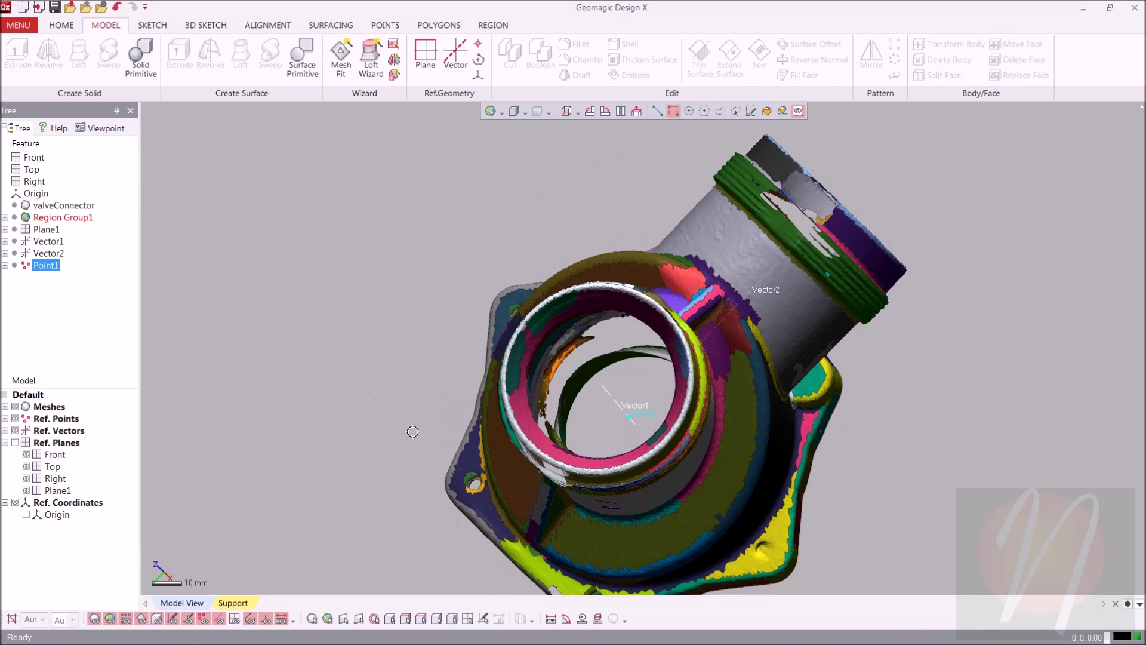
left_click(4, 430)
left_click(25, 442)
right_click_drag(457, 387, 719, 67)
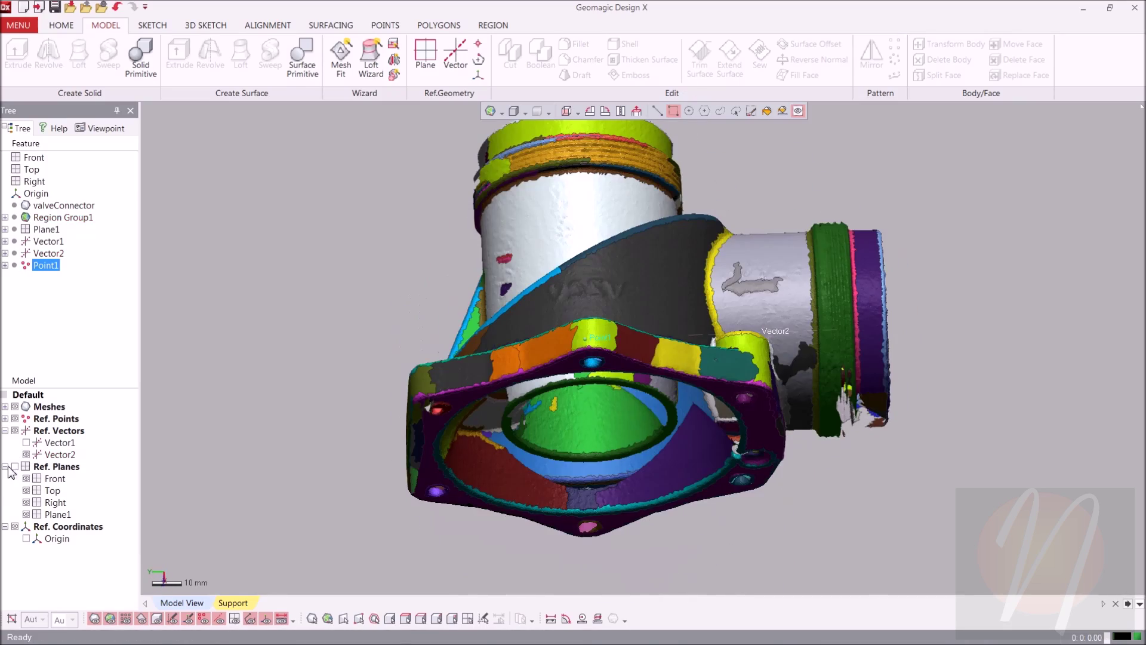
left_click(15, 466)
right_click_drag(969, 307, 243, 272)
right_click_drag(185, 227, 241, 106)
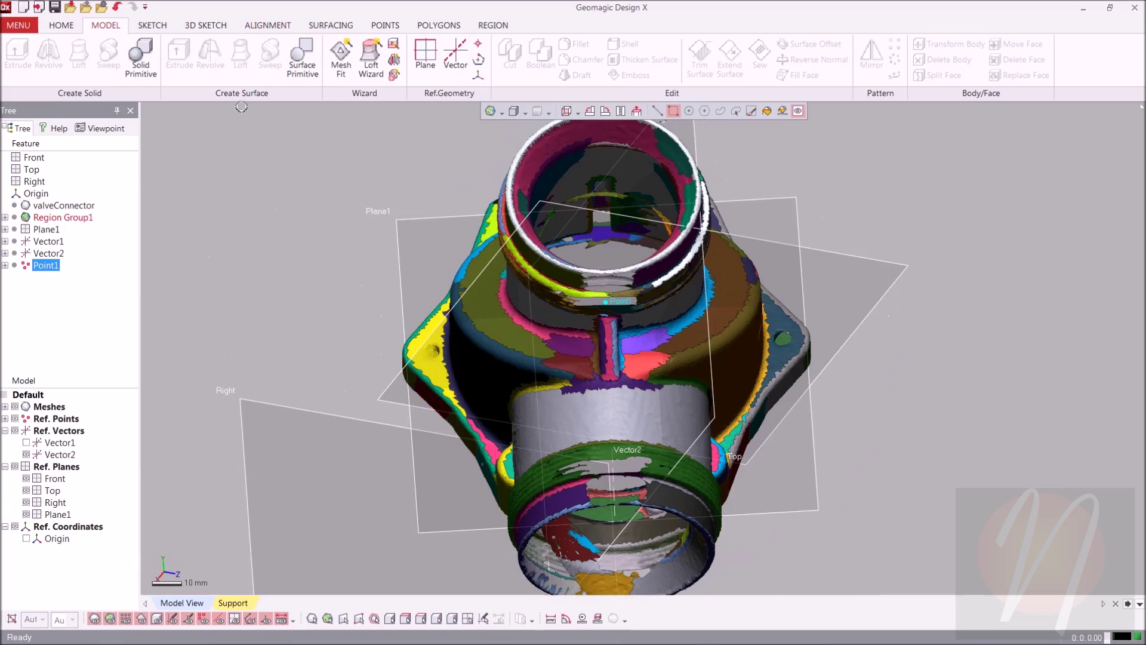
Start an Interactive Alignment with the valveConnector mesh as the moving entity, keeping pre-alignment with the global origin enabled
left_click(262, 26)
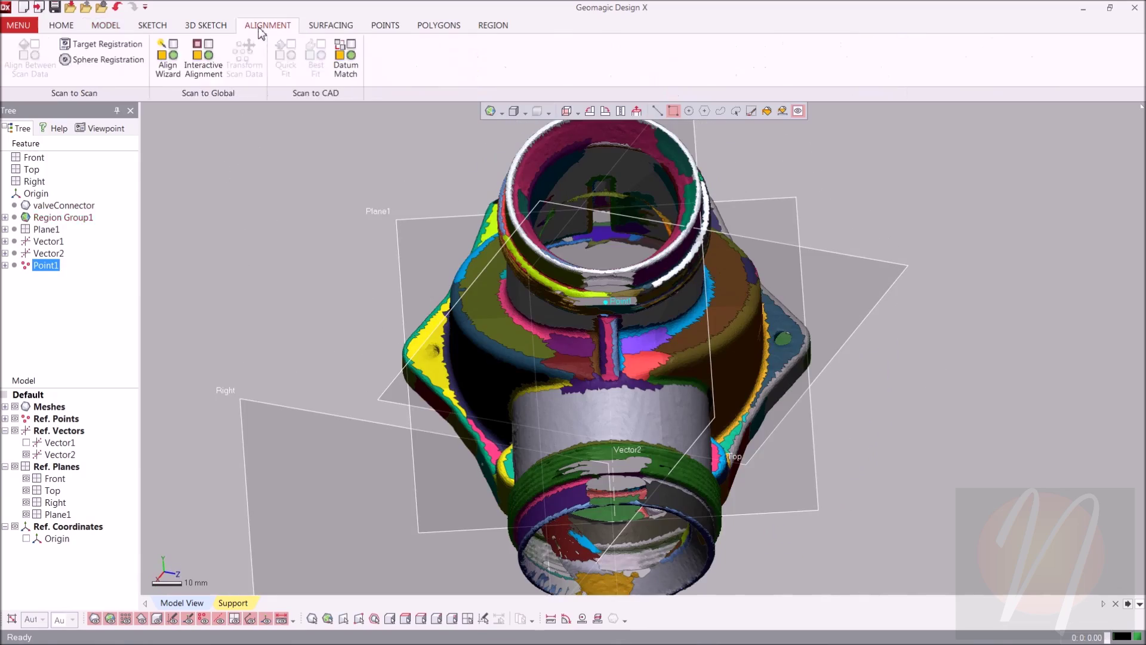
left_click(203, 67)
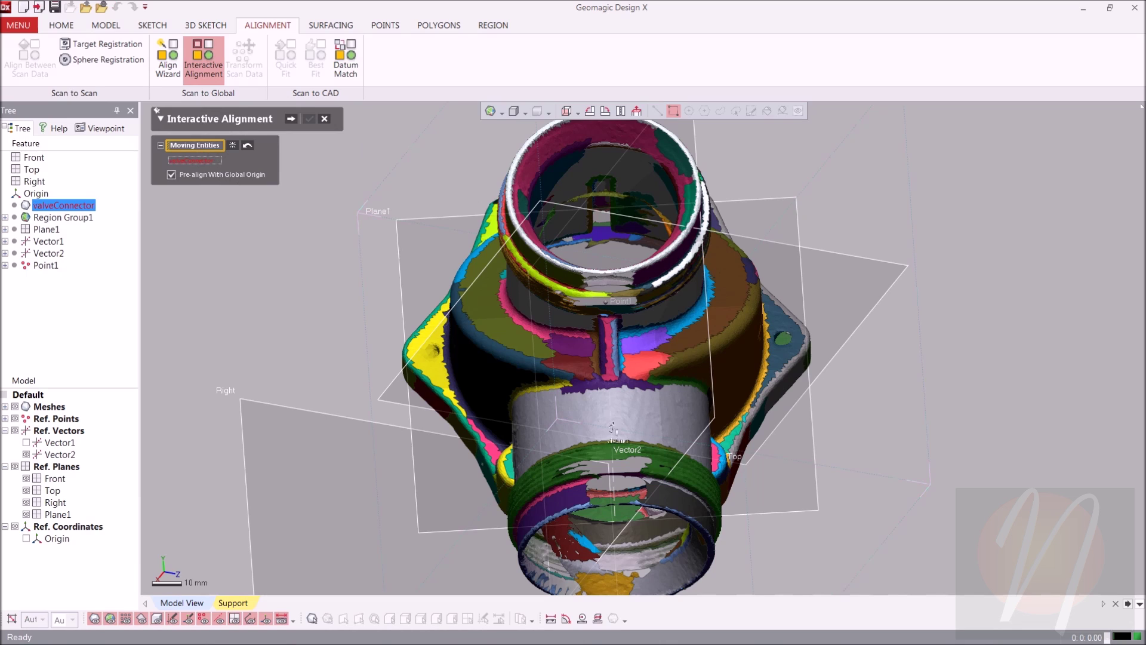
left_click(633, 347)
left_click(292, 120)
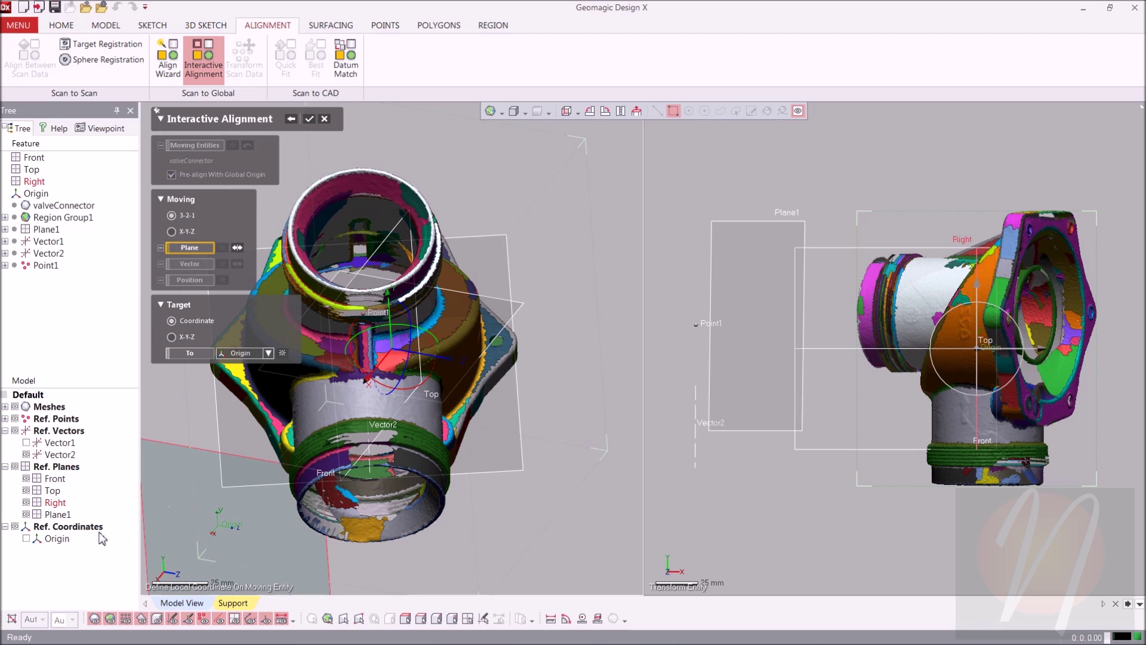
Align the mesh to the origin with the 3-2-1 method, using Plane1 as plane, Vector2 as vector and Point1 as position
left_click(47, 515)
left_click(56, 513)
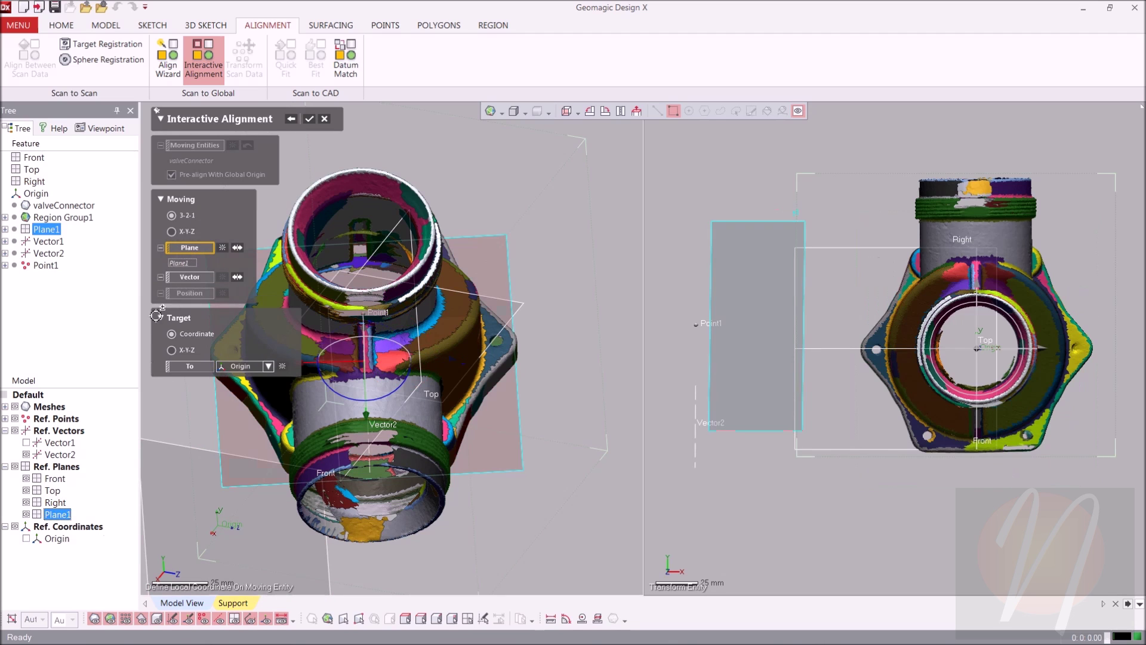
left_click(189, 279)
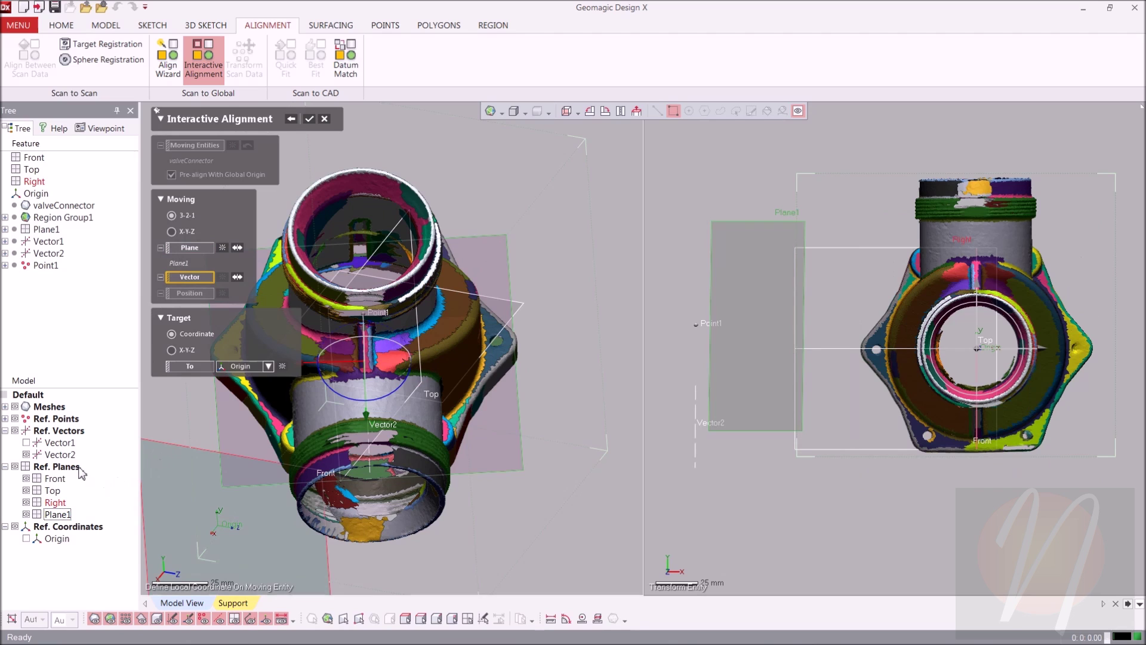
left_click(77, 456)
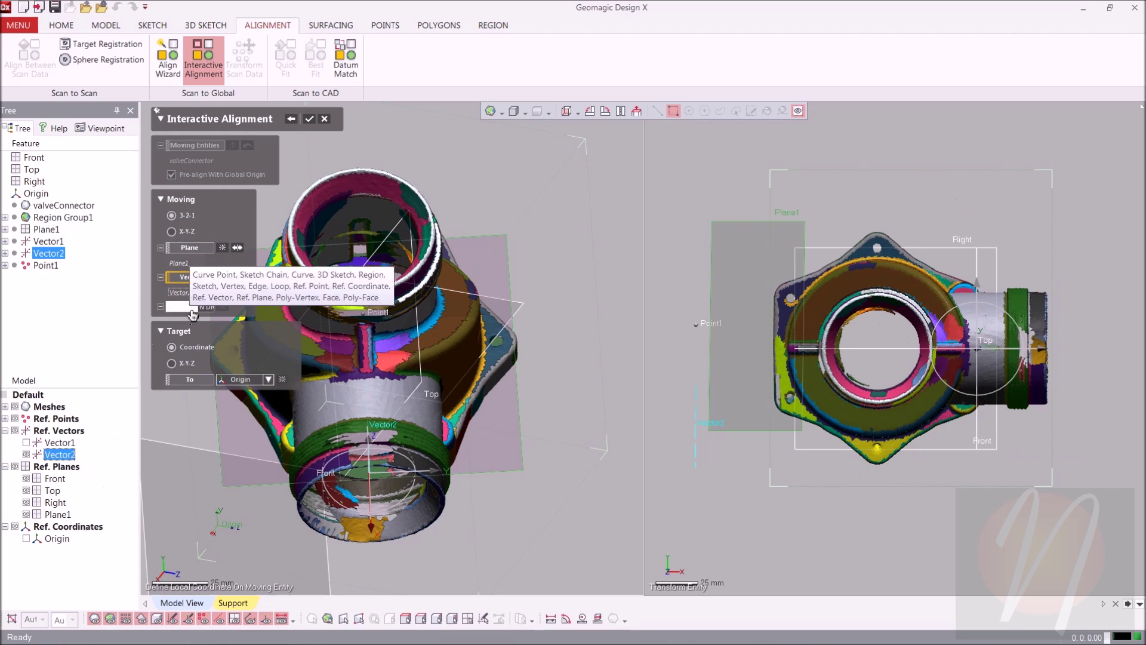
left_click(190, 306)
left_click(5, 418)
left_click(56, 430)
left_click_drag(530, 309, 490, 291)
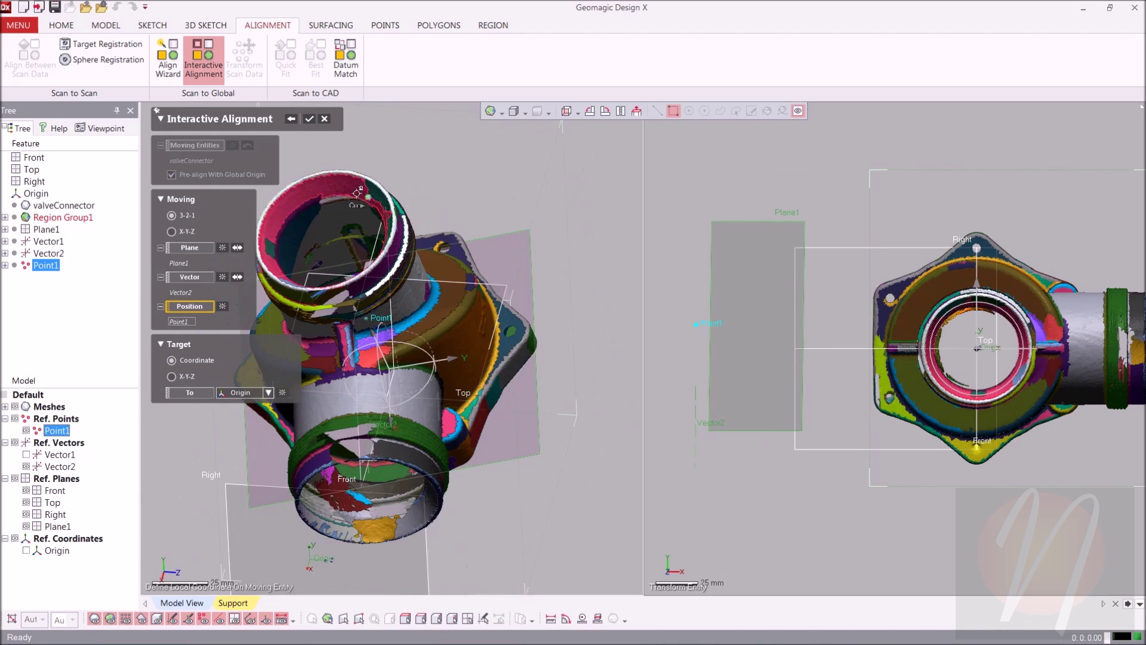
right_click_drag(490, 291, 474, 312)
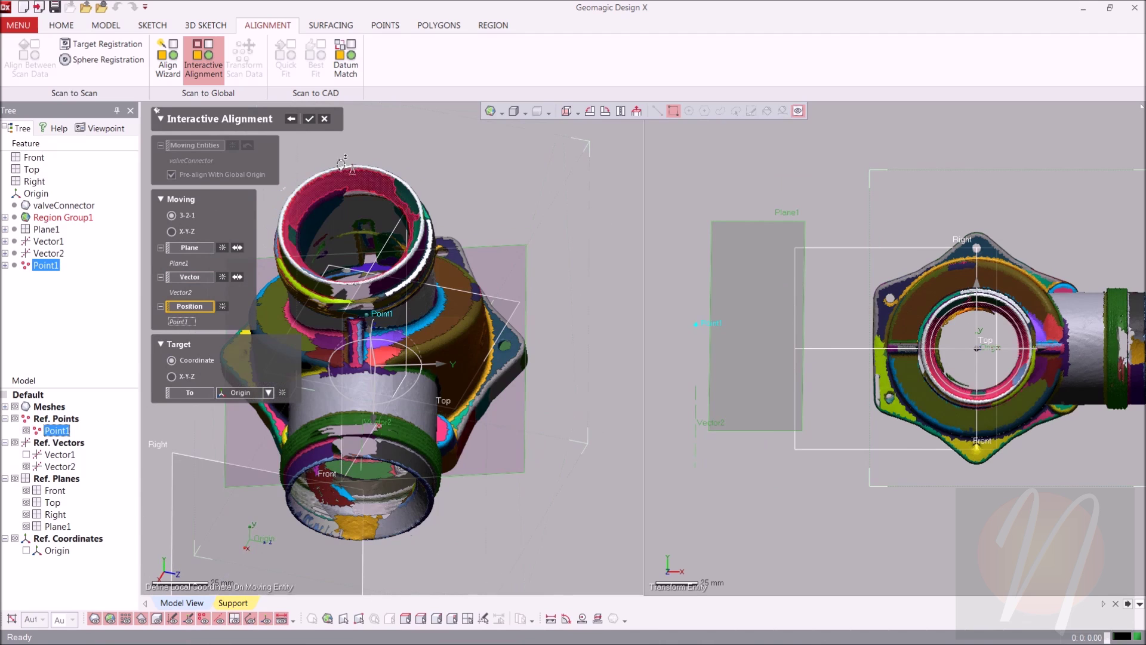
left_click(311, 120)
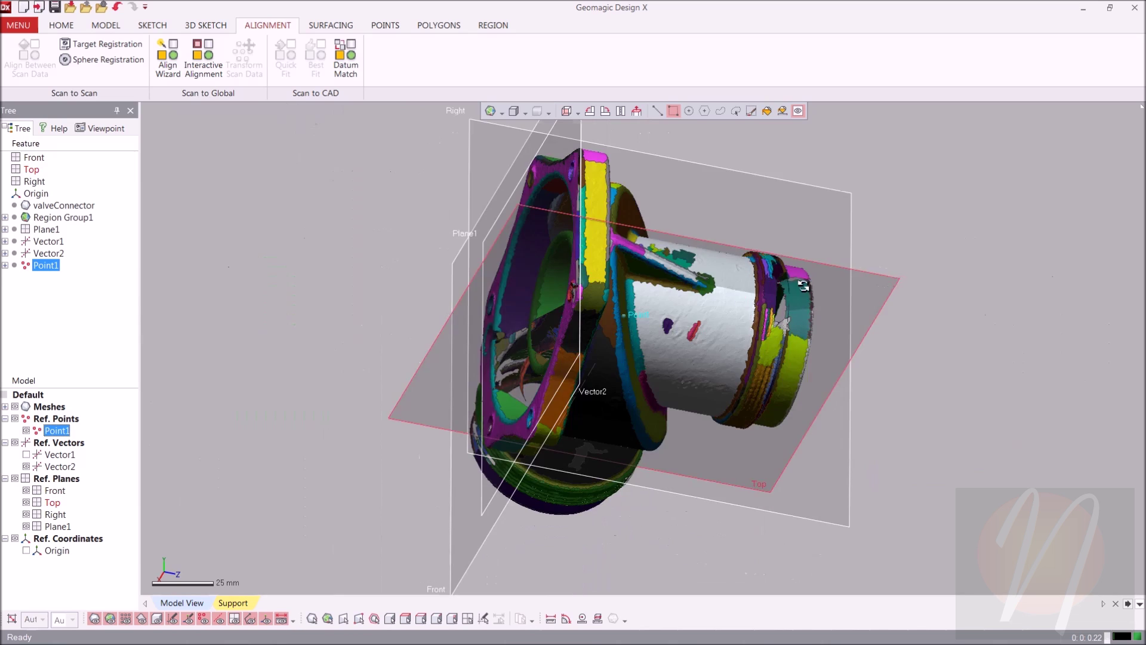
Hide Plane1 and all reference points and reference vectors
left_click(26, 526)
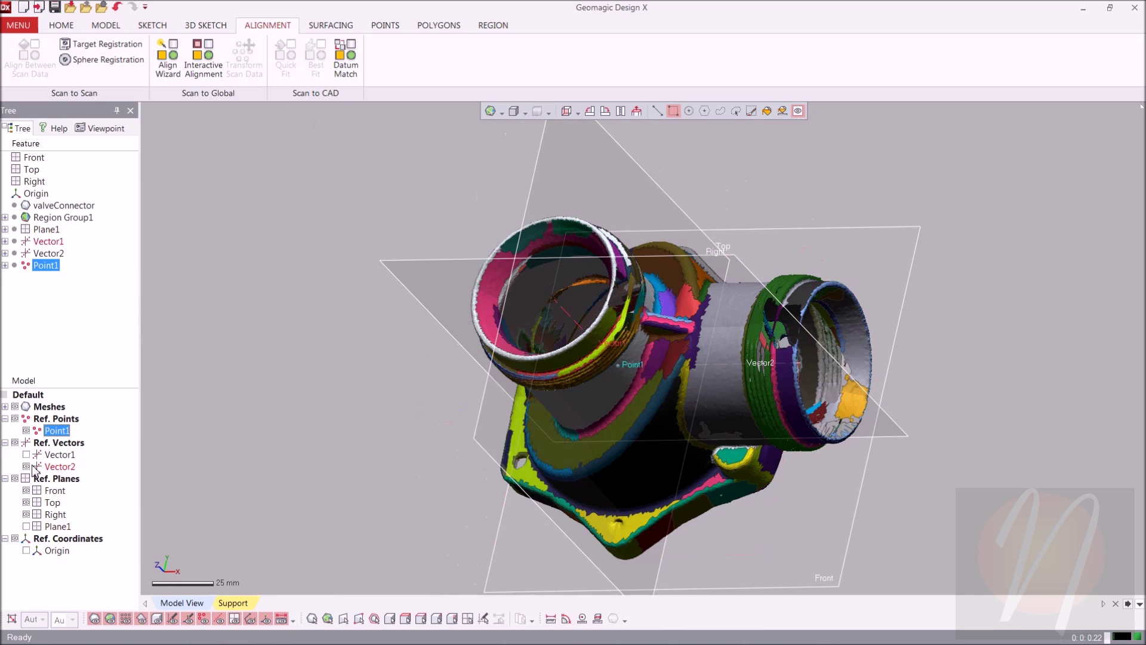
left_click(5, 442)
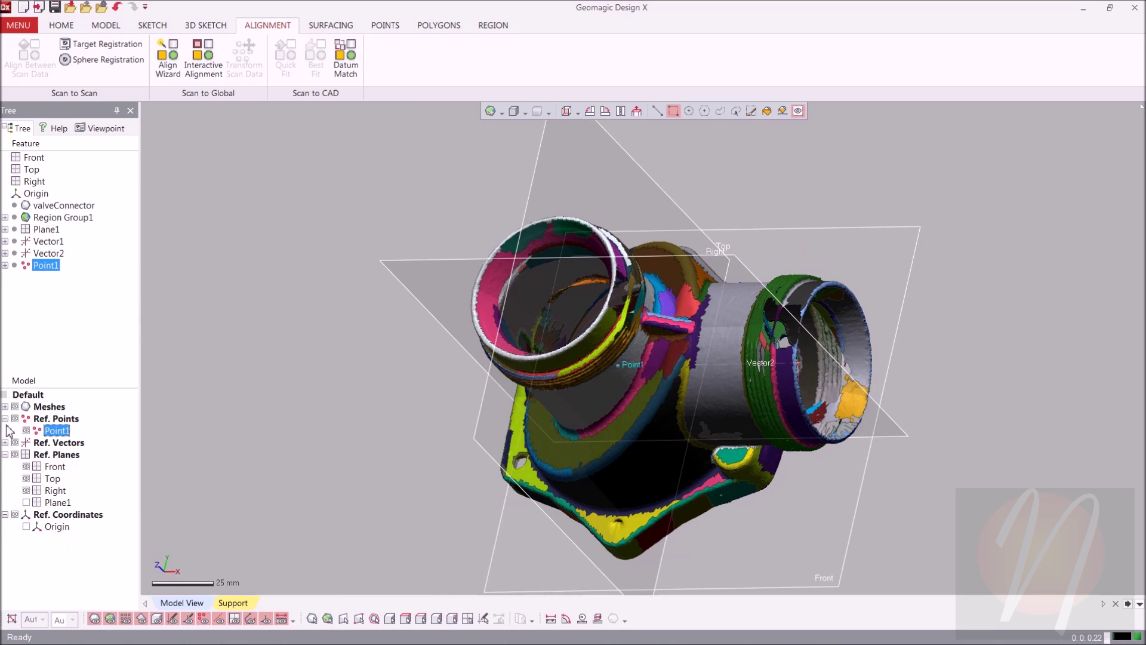
left_click(6, 419)
left_click(14, 419)
left_click(15, 430)
Delete Plane1, Vector1, Vector2 and Point1 from the feature history
right_click_drag(496, 454, 834, 244)
right_click_drag(400, 313, 455, 261)
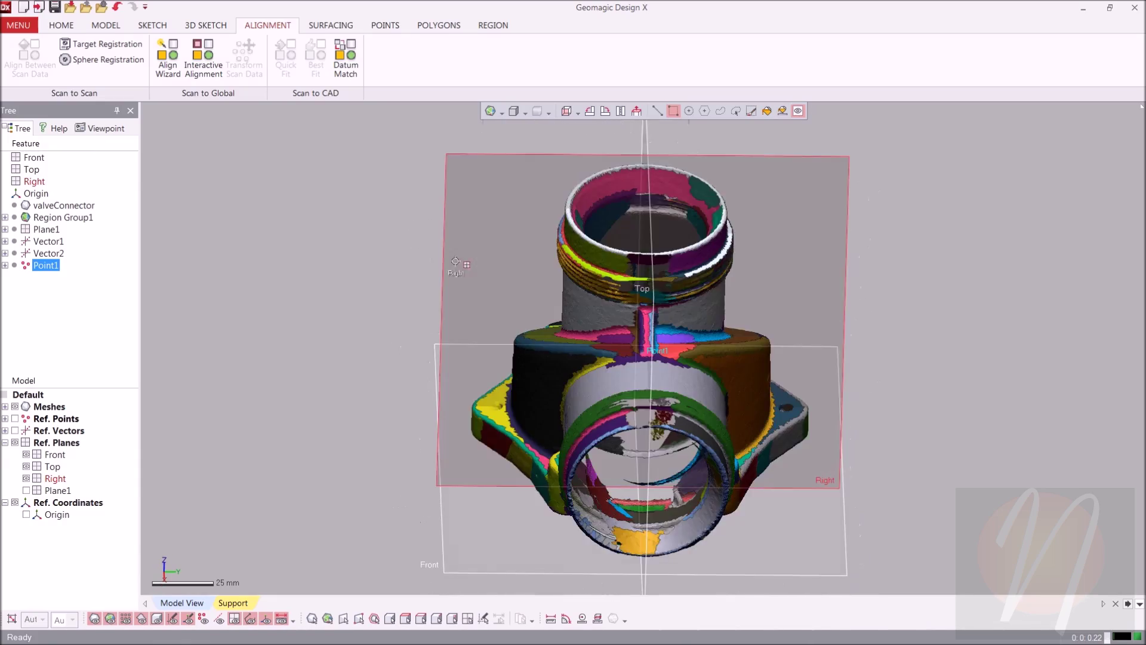
right_click_drag(776, 284, 768, 302)
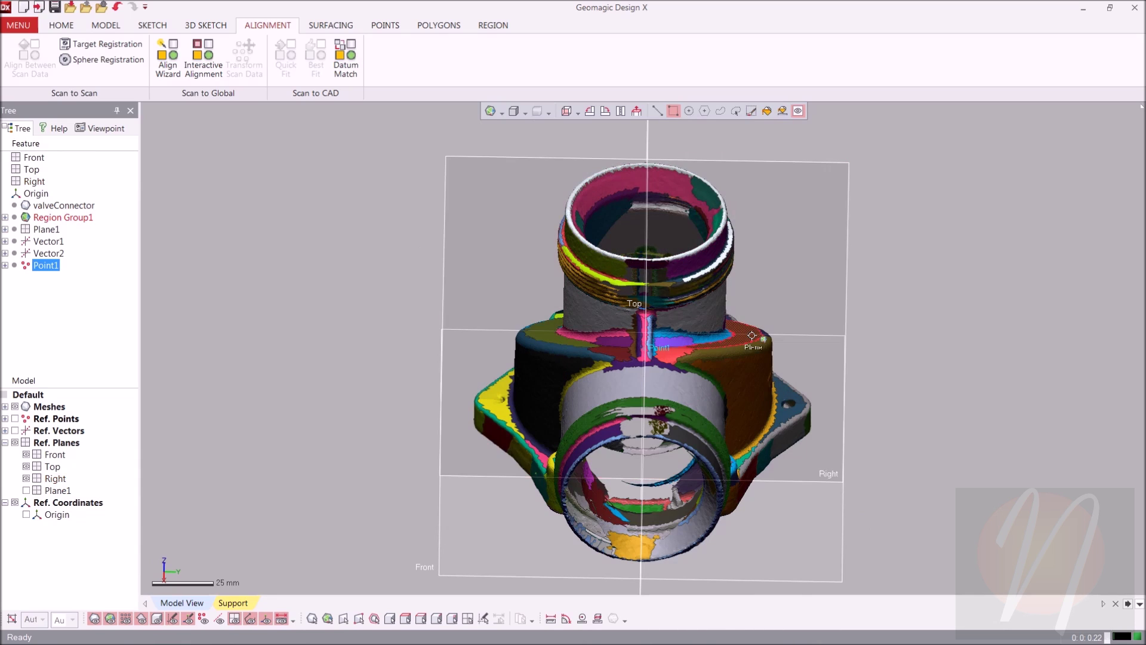
right_click_drag(607, 210, 500, 266)
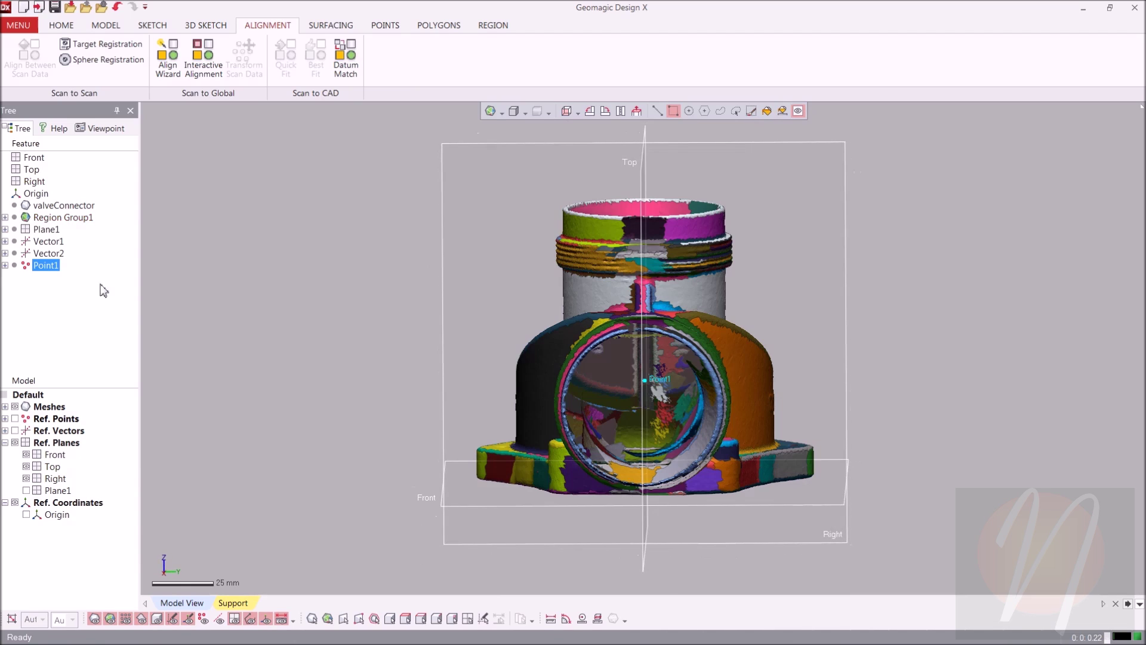
left_click(48, 230)
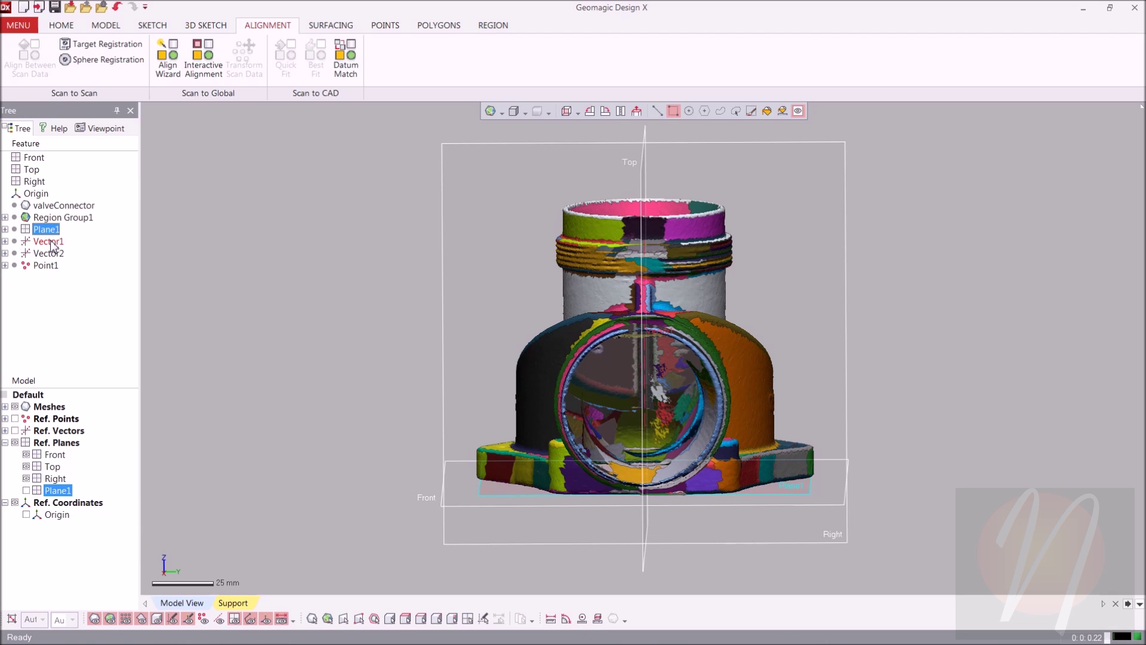
left_click(51, 242)
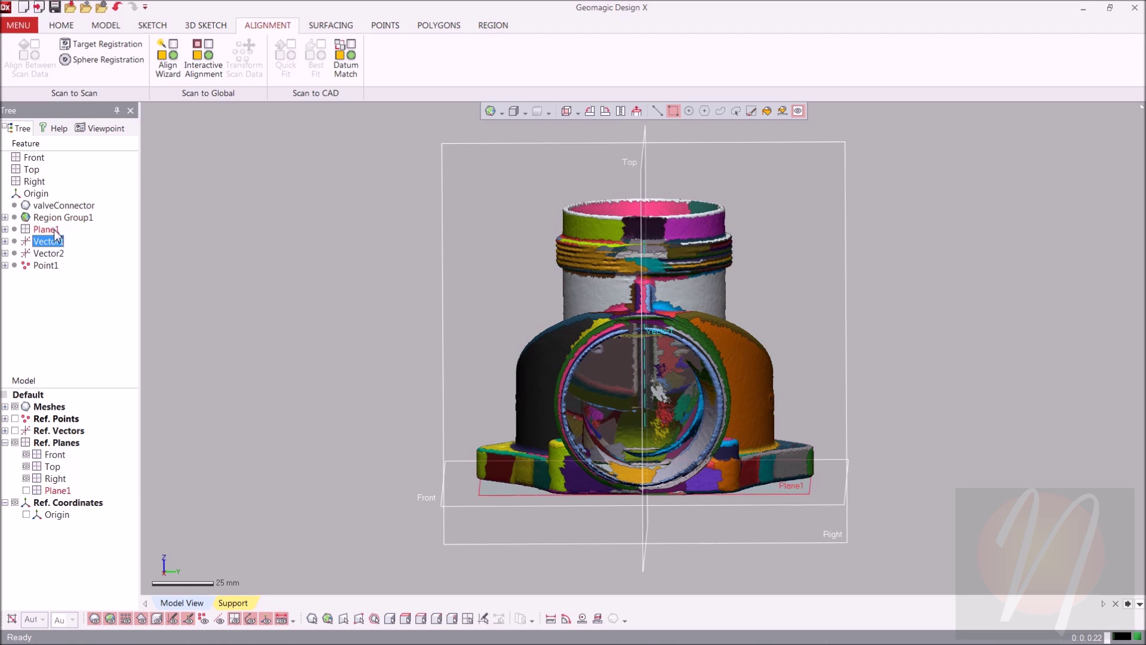
left_click(47, 229, "ctrl")
left_click(57, 262, "ctrl")
left_click(48, 253, "ctrl")
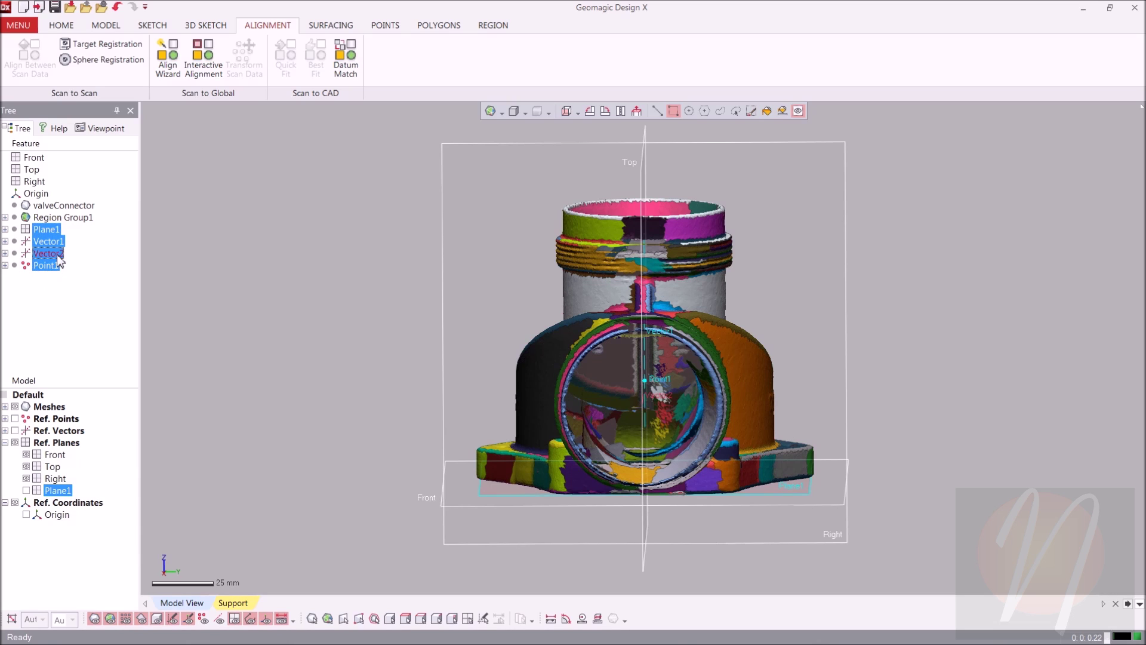
right_click(52, 255)
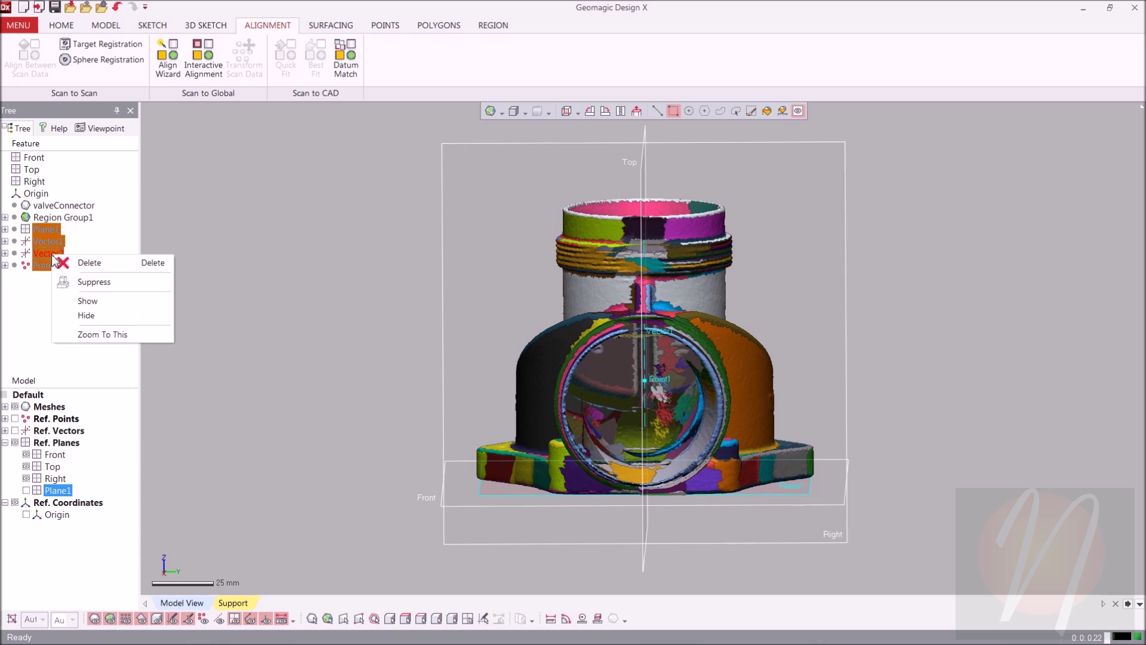
left_click(90, 263)
left_click(560, 374)
Start a planar Mesh Sketch with the Front plane as its base plane
right_click_drag(366, 302, 474, 279)
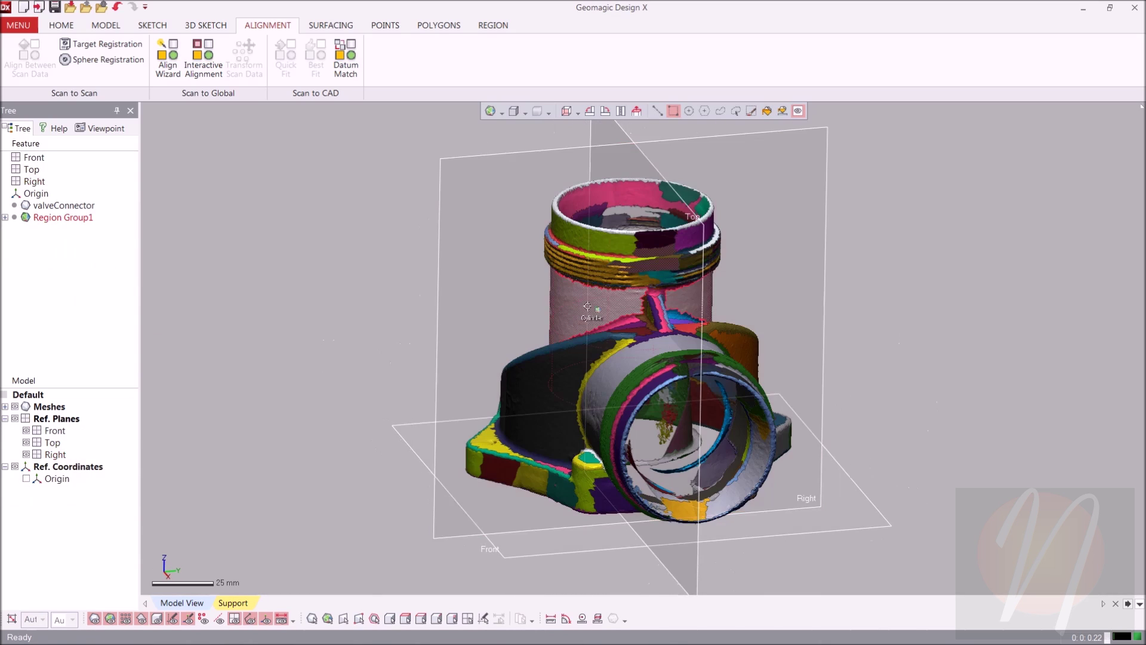
right_click_drag(587, 307, 769, 304)
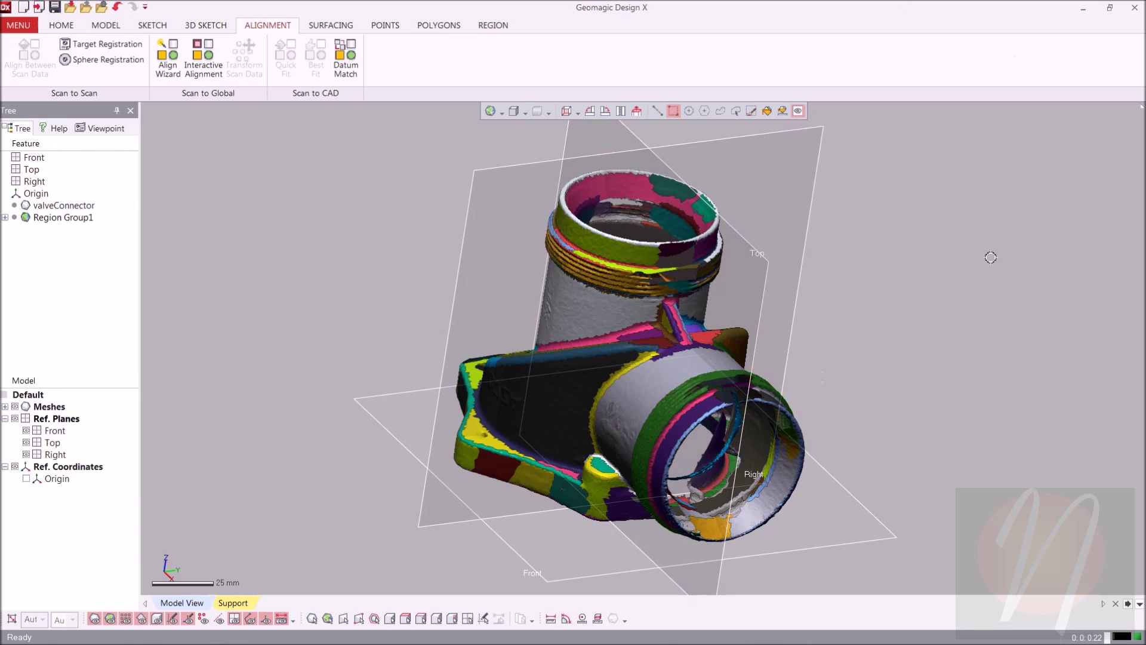
mouse_move(775, 429)
right_mouse_down()
mouse_move(888, 396)
mouse_move(691, 454)
mouse_move(688, 437)
right_mouse_up()
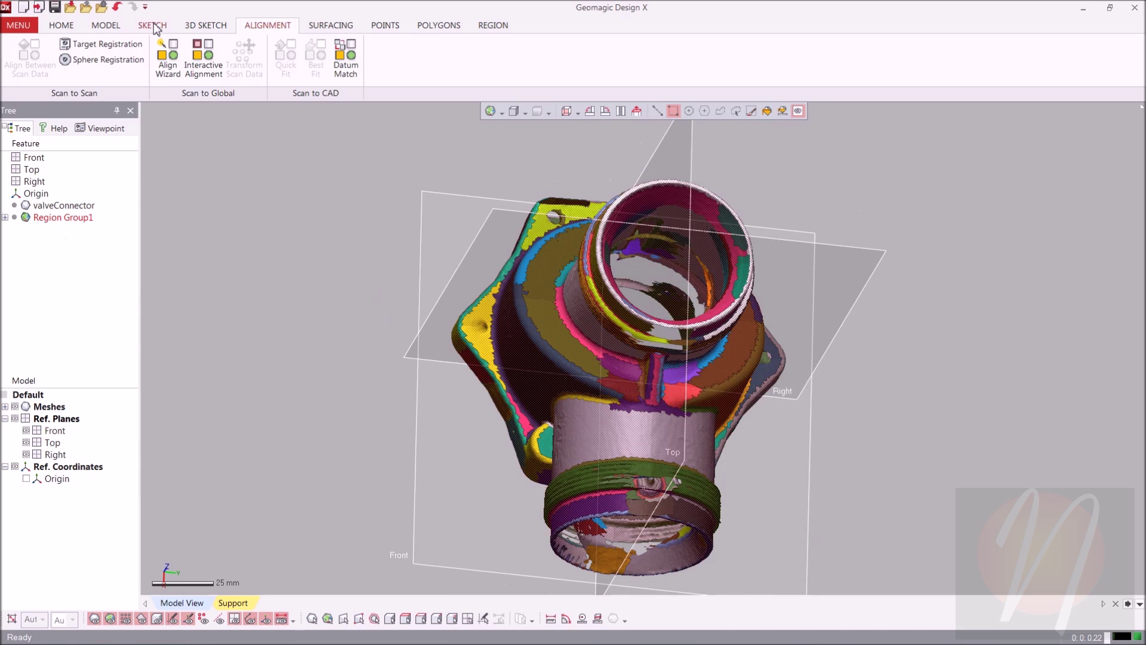
left_click(153, 26)
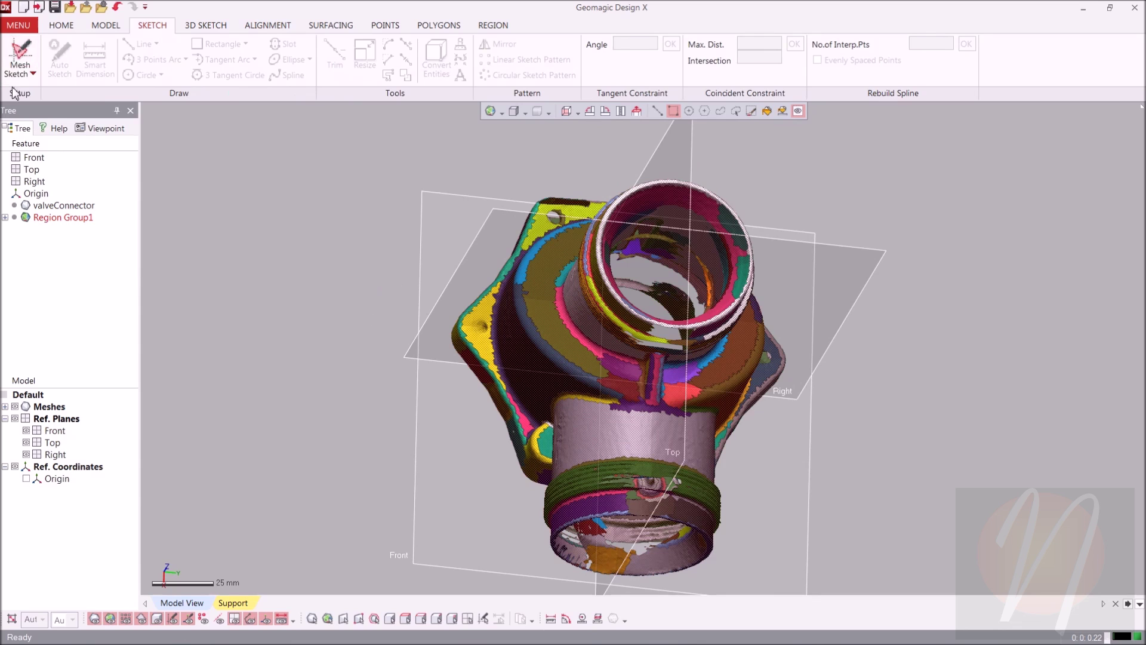
left_click(24, 72)
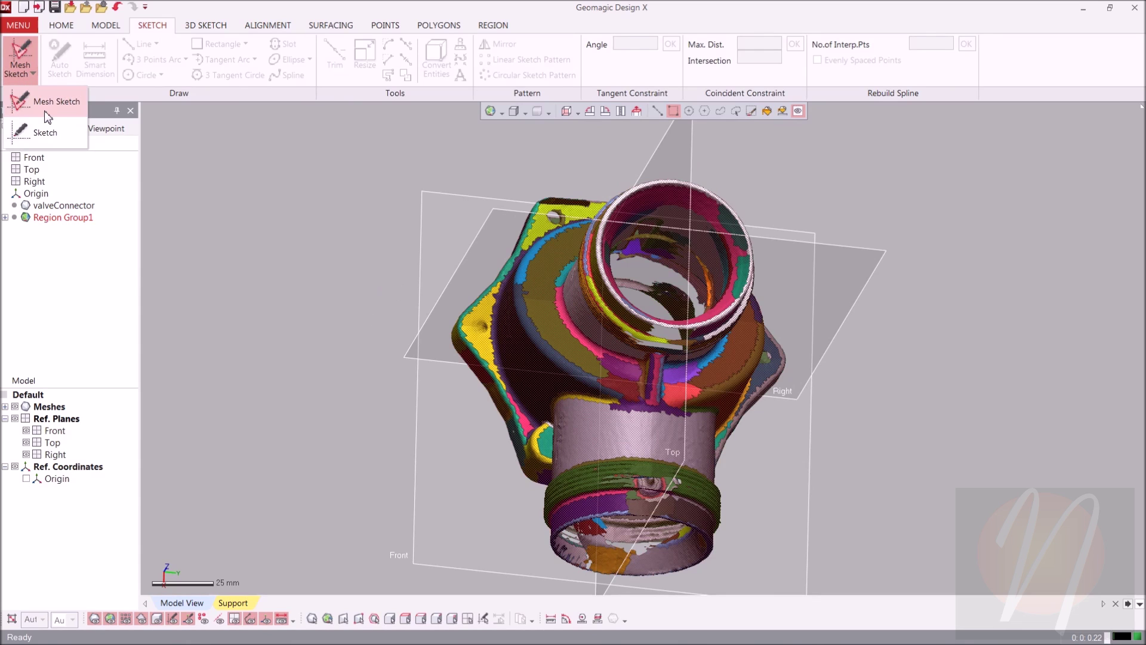
left_click(48, 115)
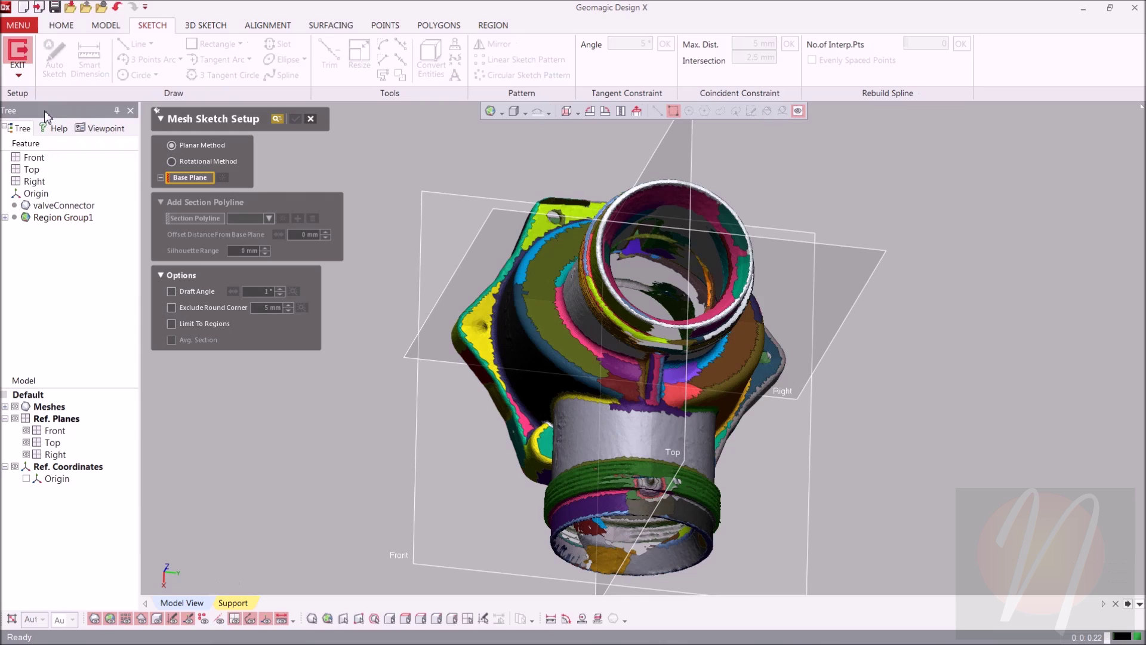
left_click(420, 455)
Offset the section polyline 3 mm from the base plane and accept the mesh sketch setup
mouse_move(456, 486)
right_mouse_down()
mouse_move(807, 141)
mouse_move(724, 243)
mouse_move(453, 264)
right_mouse_up()
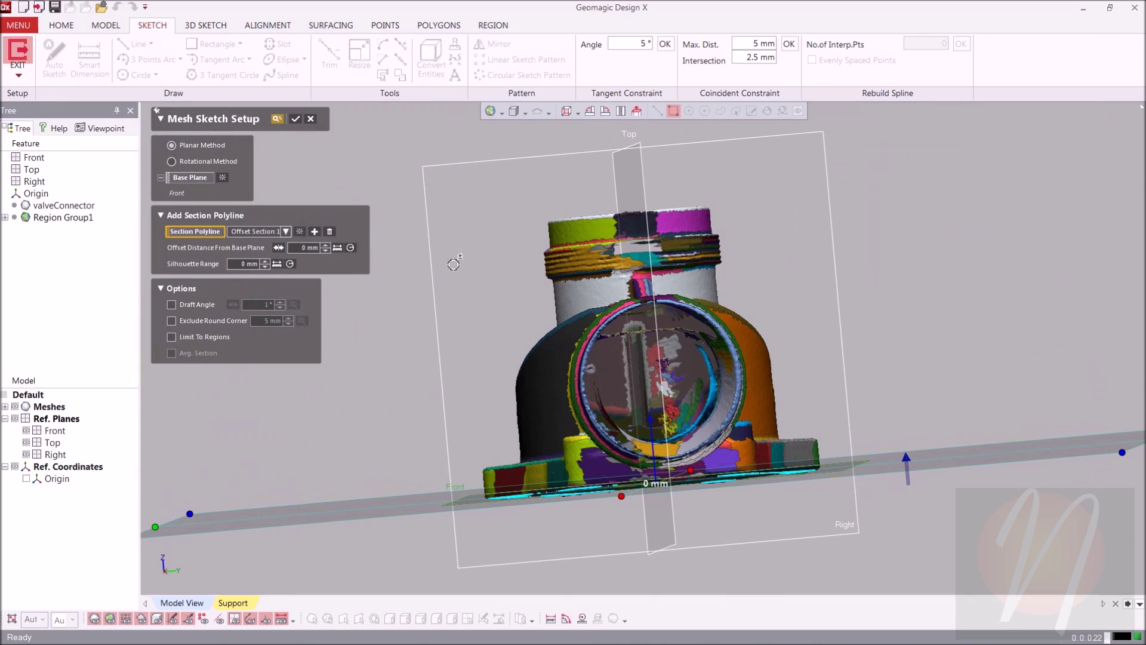
left_click(312, 250)
type("3")
key("Return")
right_click_drag(1142, 204, 1139, 242)
right_click_drag(612, 328, 560, 349)
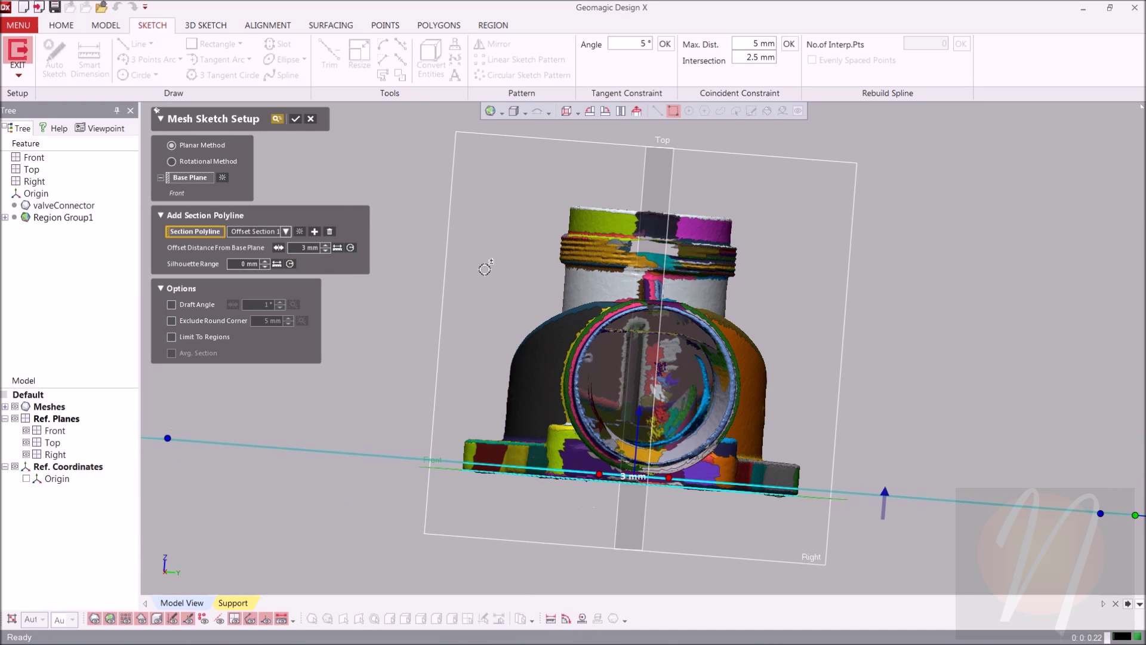
left_click(294, 121)
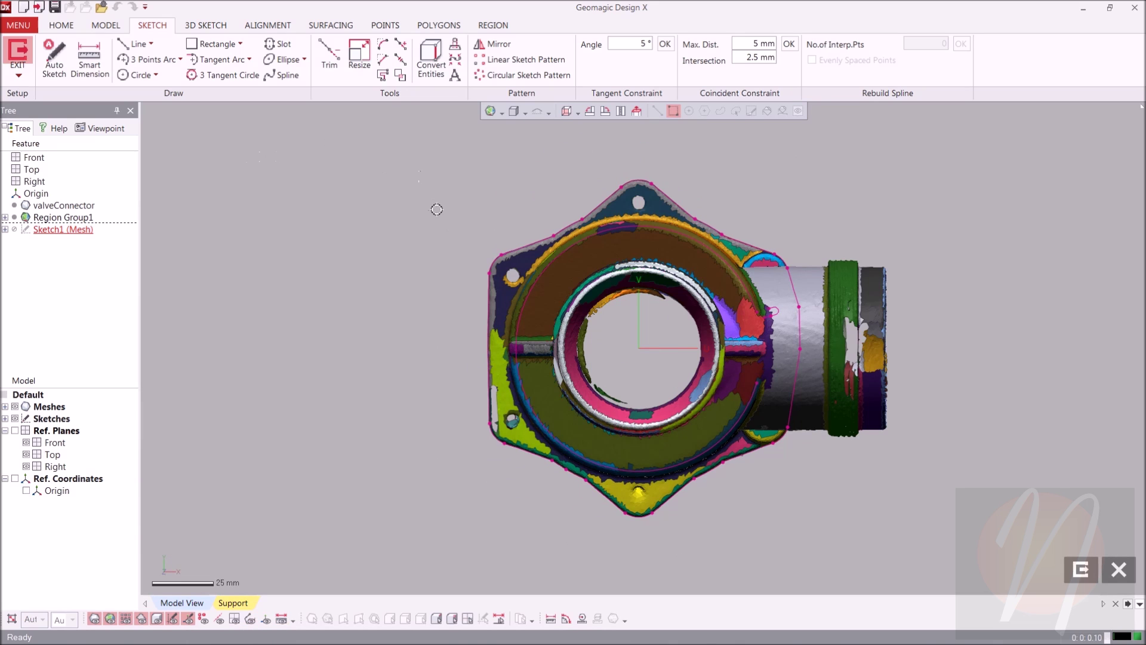
Hide the mesh and draw a vertical centerline about 87 mm long from the sketch origin up past the flange outline
key("ctrl+1")
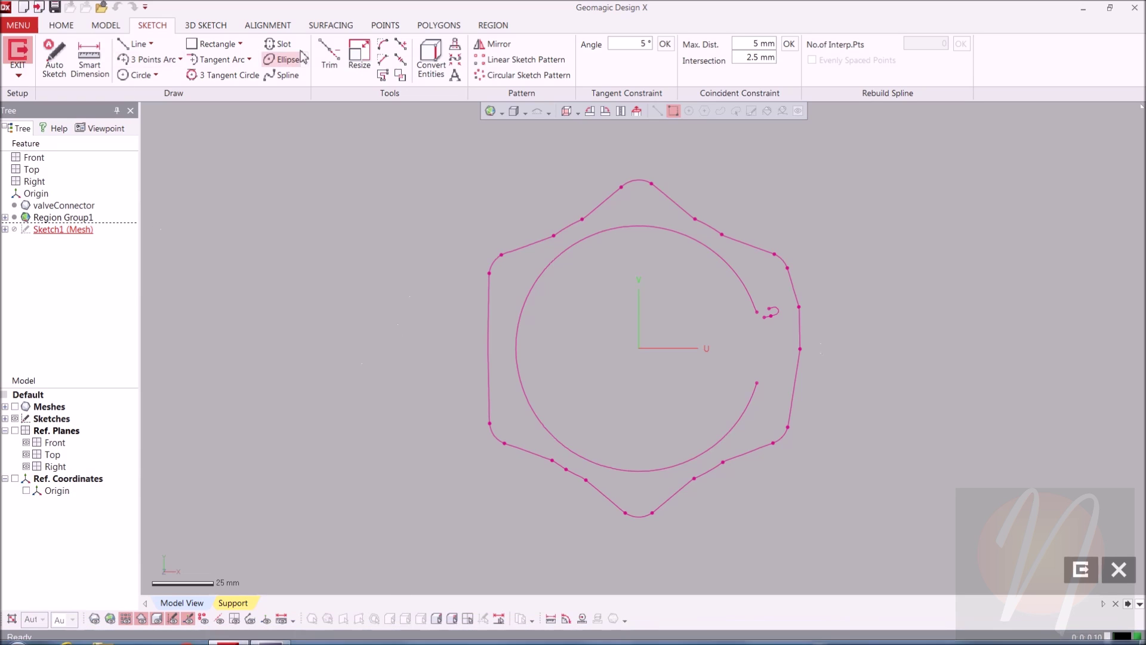
left_click(149, 47)
left_click(159, 76)
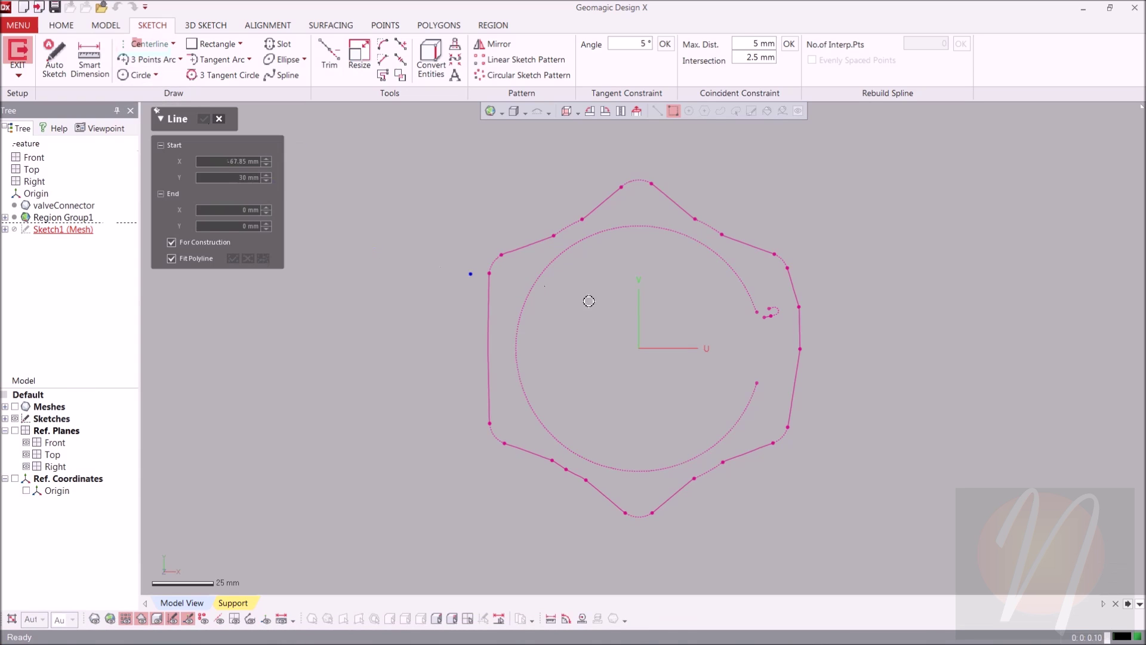
left_click(640, 347)
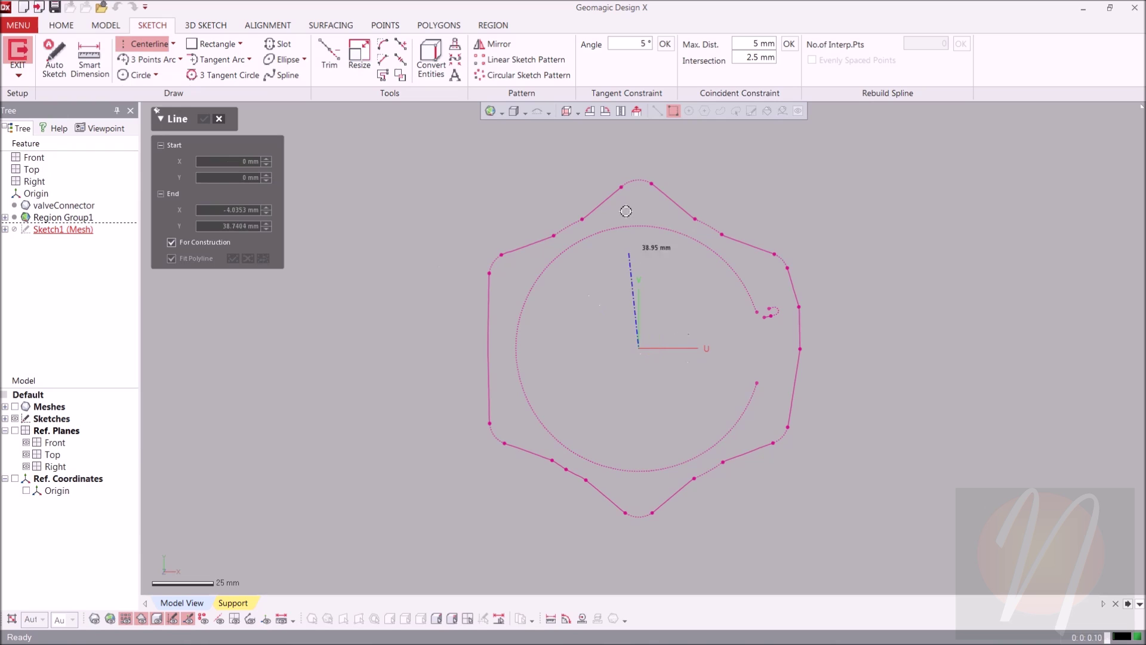
left_click(640, 134)
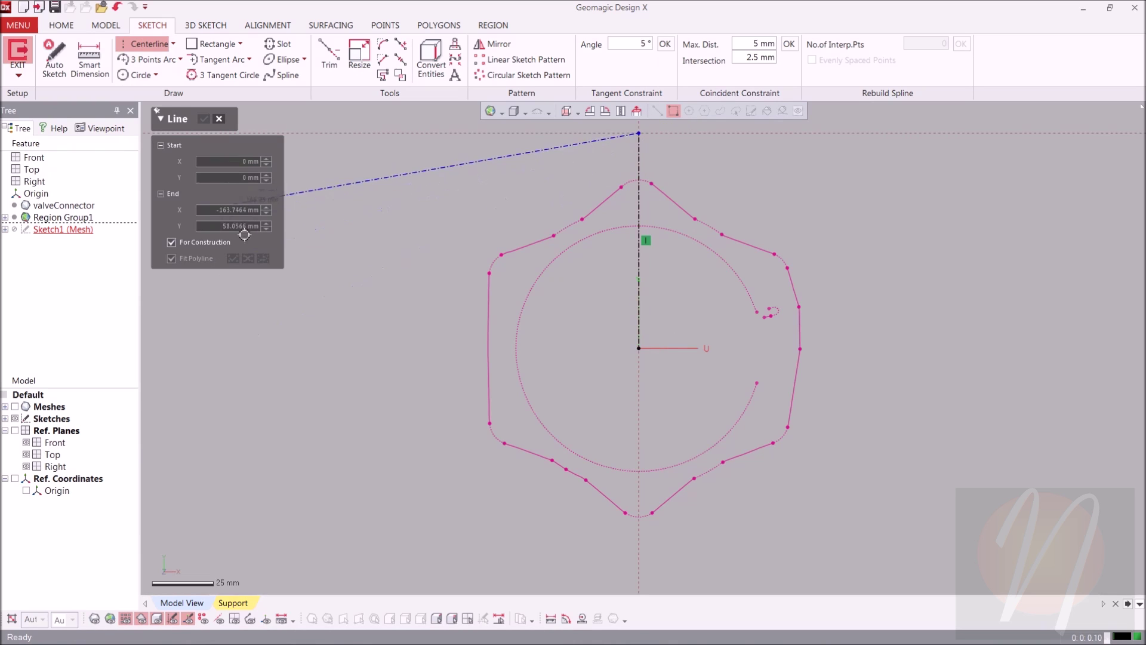
key("Escape")
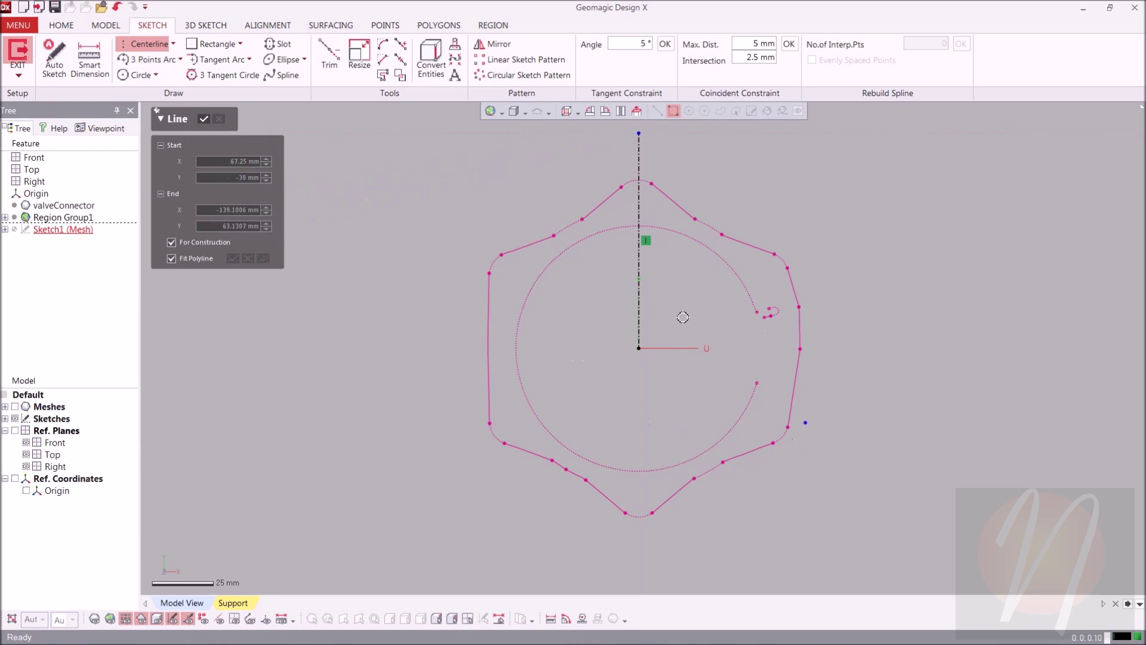
Draw a horizontal centerline from the sketch origin to beyond the flange's flat left side, and extend the vertical centerline's upper end
left_click(640, 351)
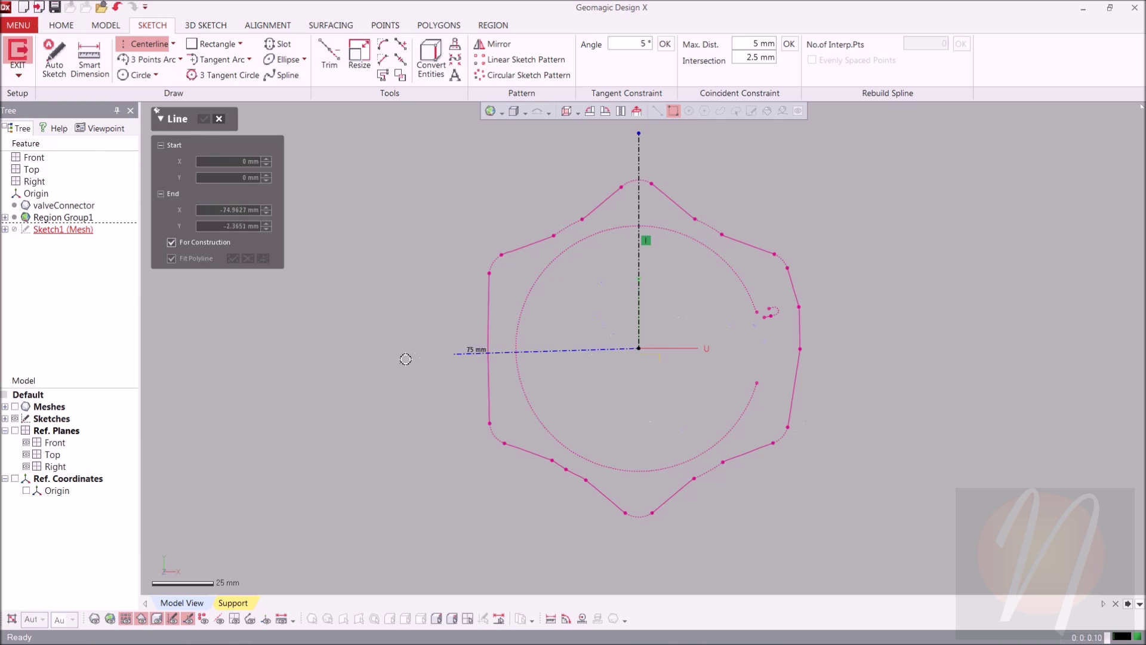
left_click(400, 349)
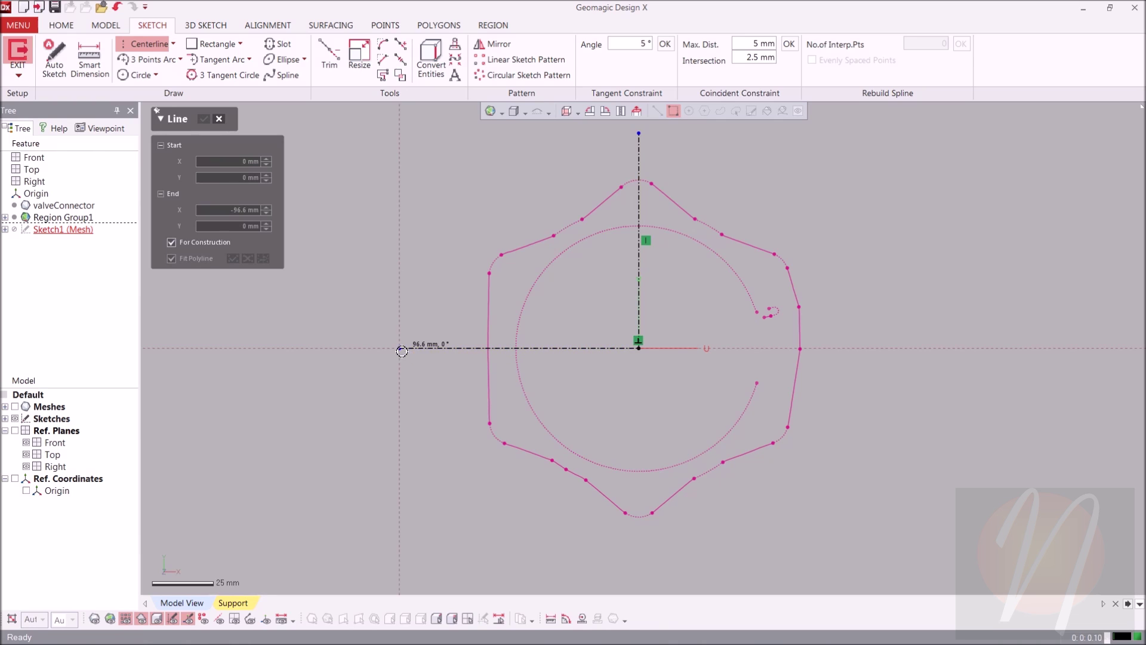
key("Escape")
left_click(223, 125)
scroll(595, 216, "down", 2)
left_click_drag(639, 176, 643, 139)
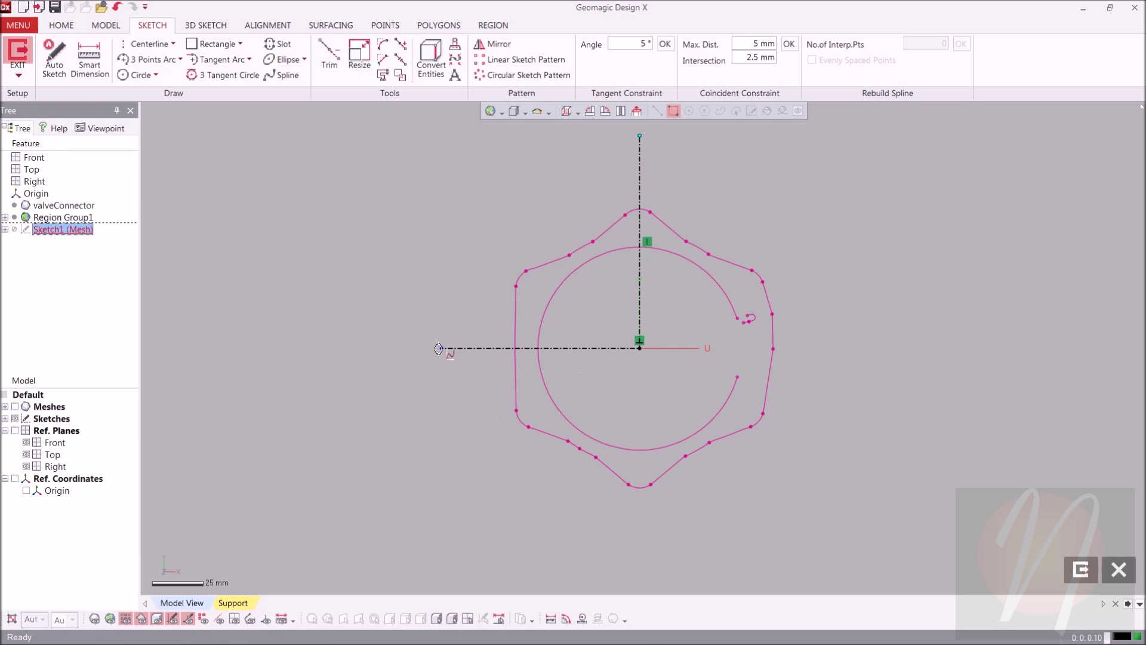
Lengthen the horizontal centerline outward and fit a vertically constrained line to the flange outline's flat left edge
left_click_drag(439, 351, 392, 348)
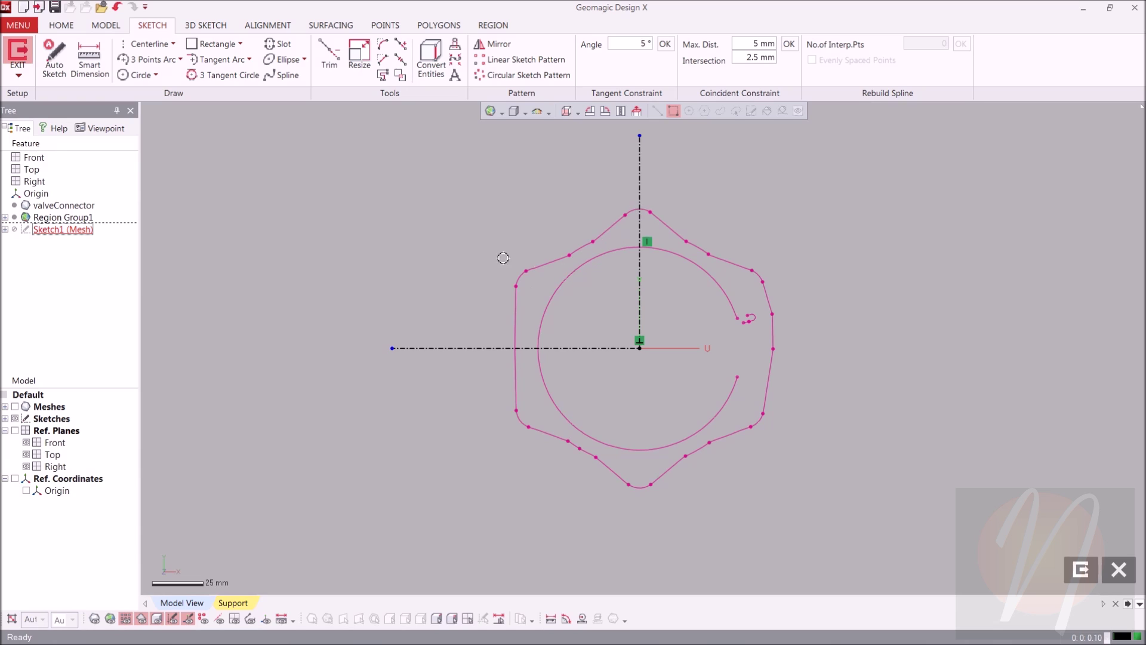
left_click(173, 48)
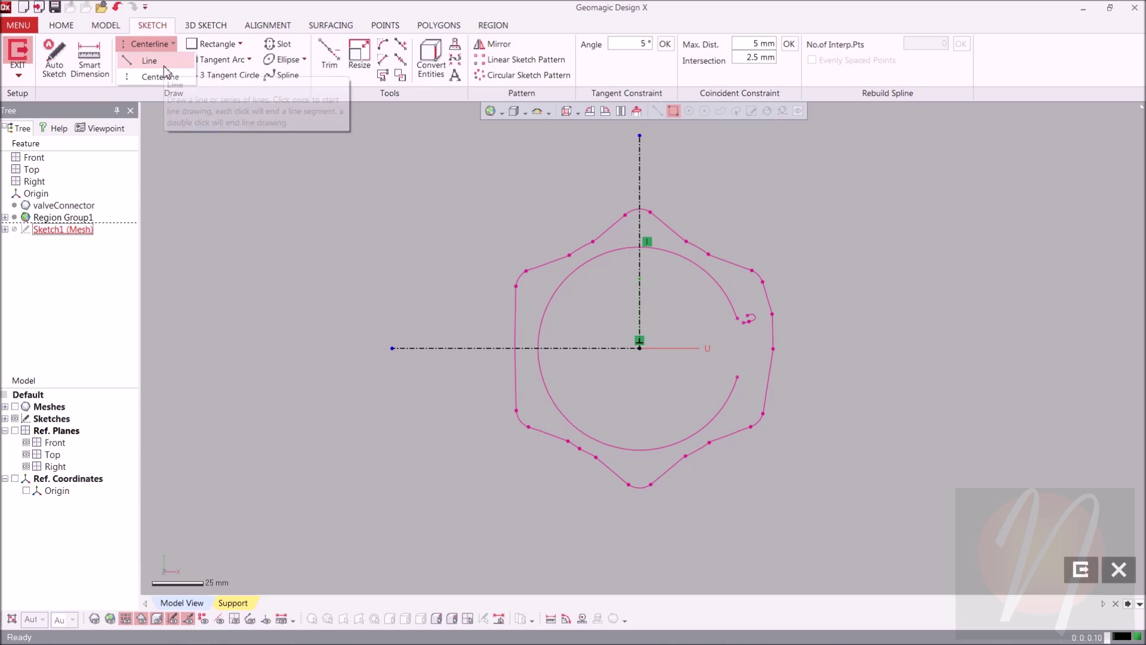
left_click(167, 72)
left_click(516, 323)
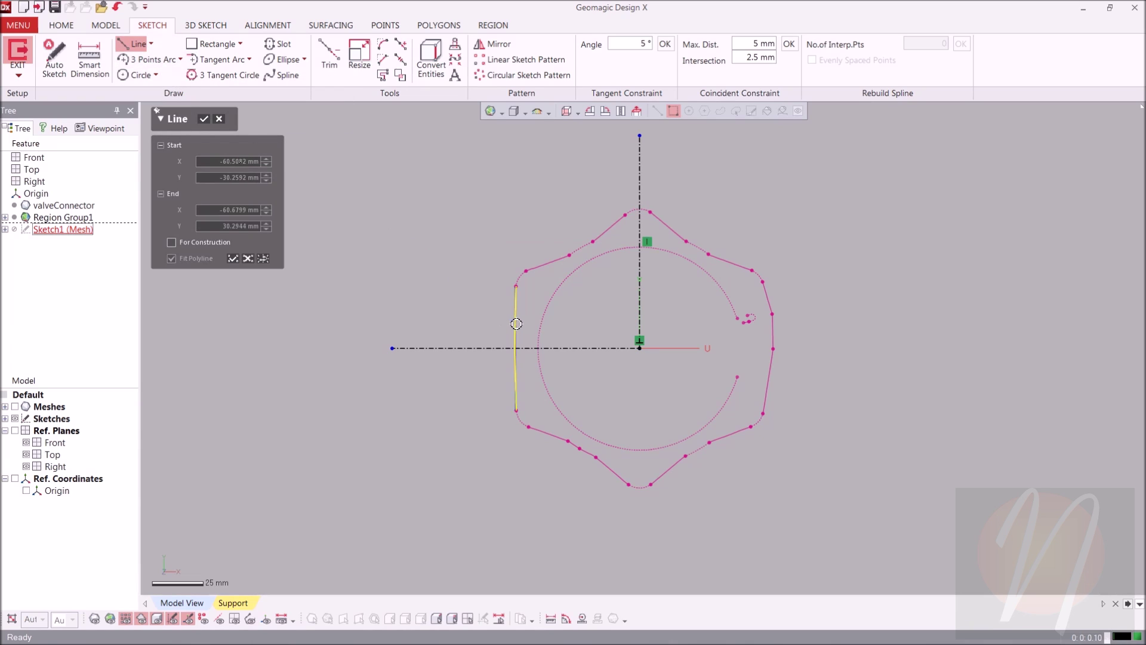
left_click(204, 119)
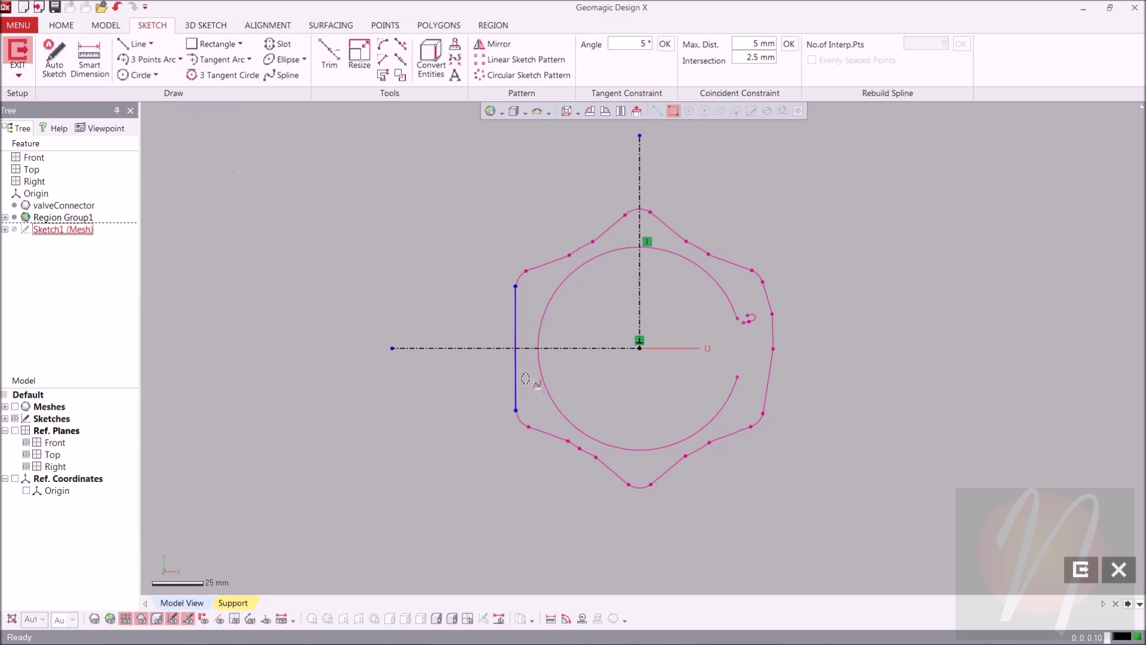
right_click(514, 330)
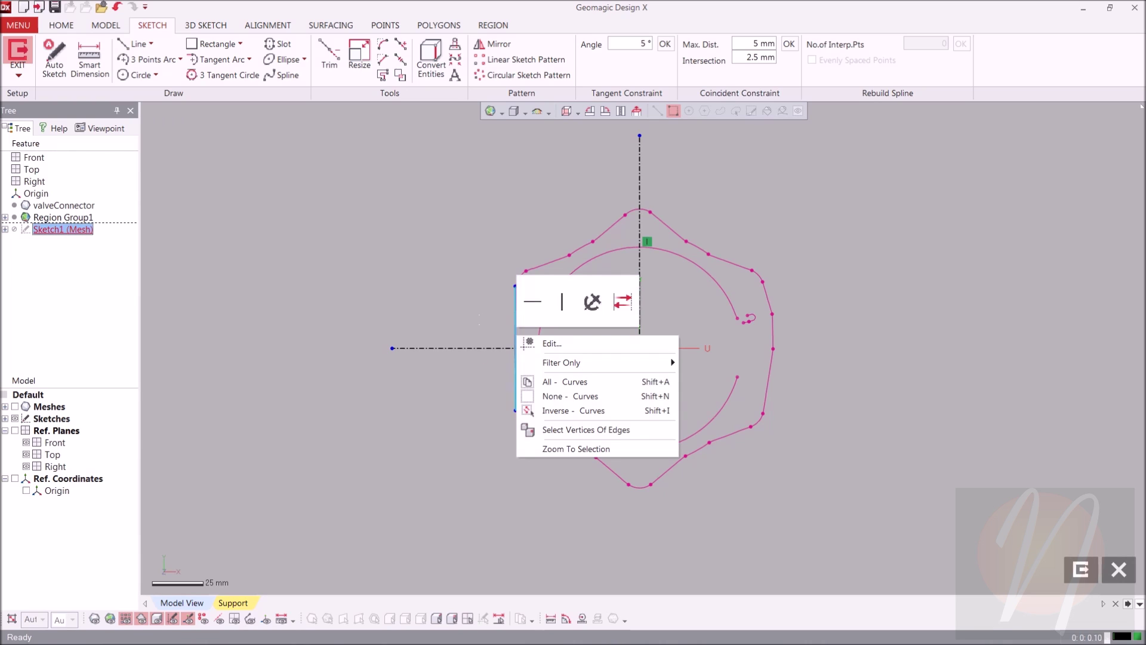
left_click(538, 311)
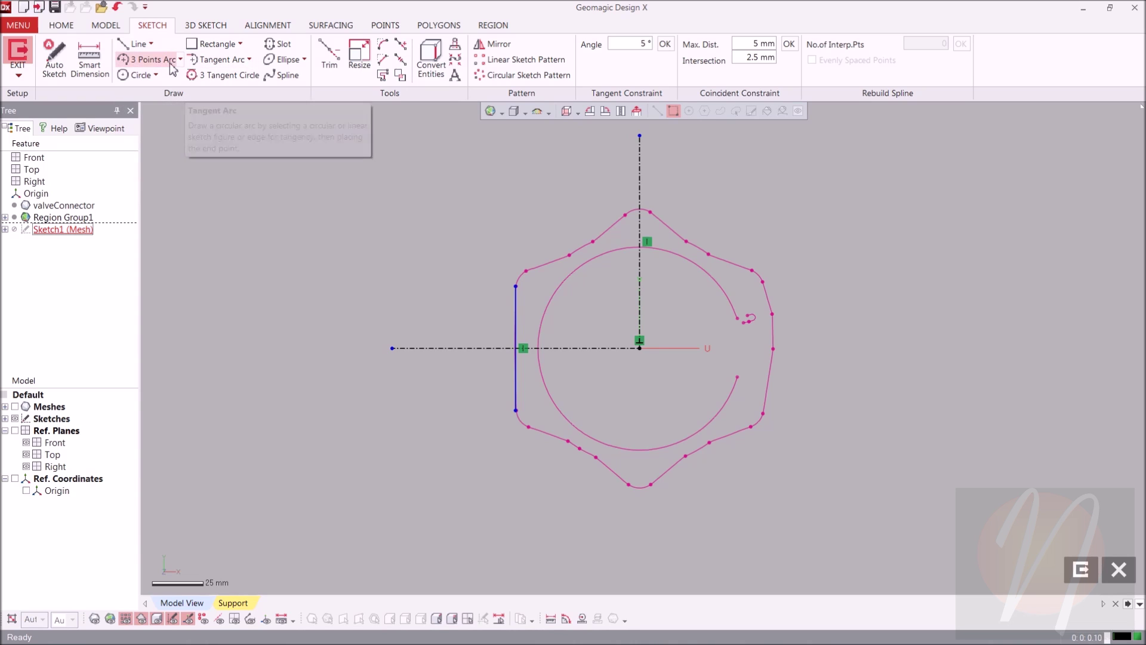
left_click(178, 60)
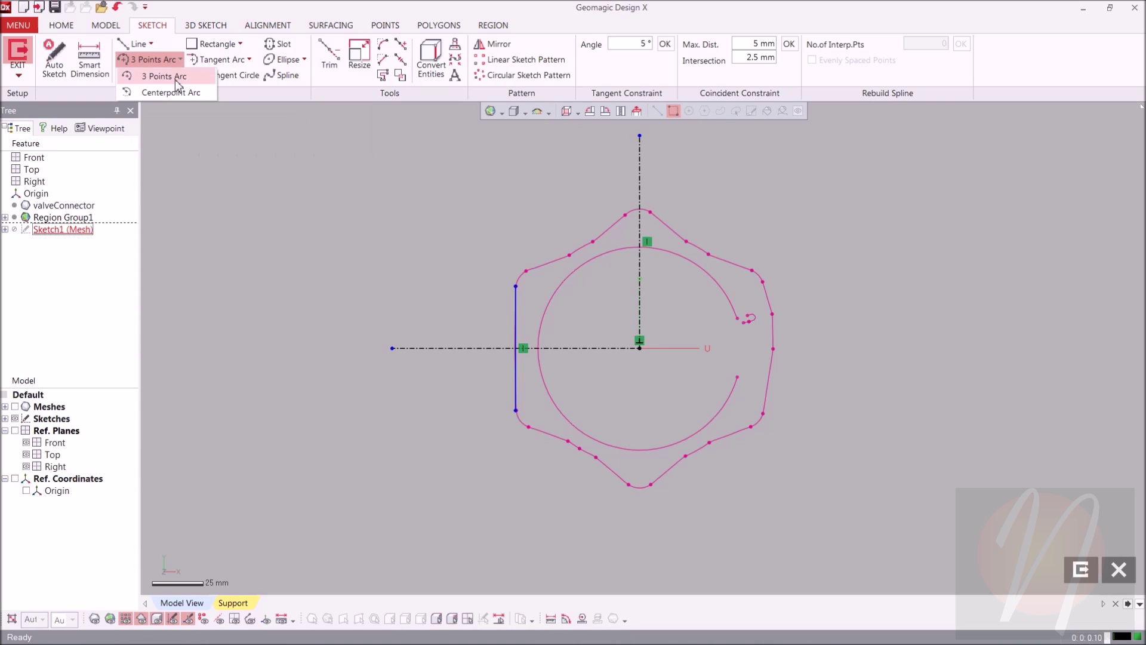
left_click(177, 78)
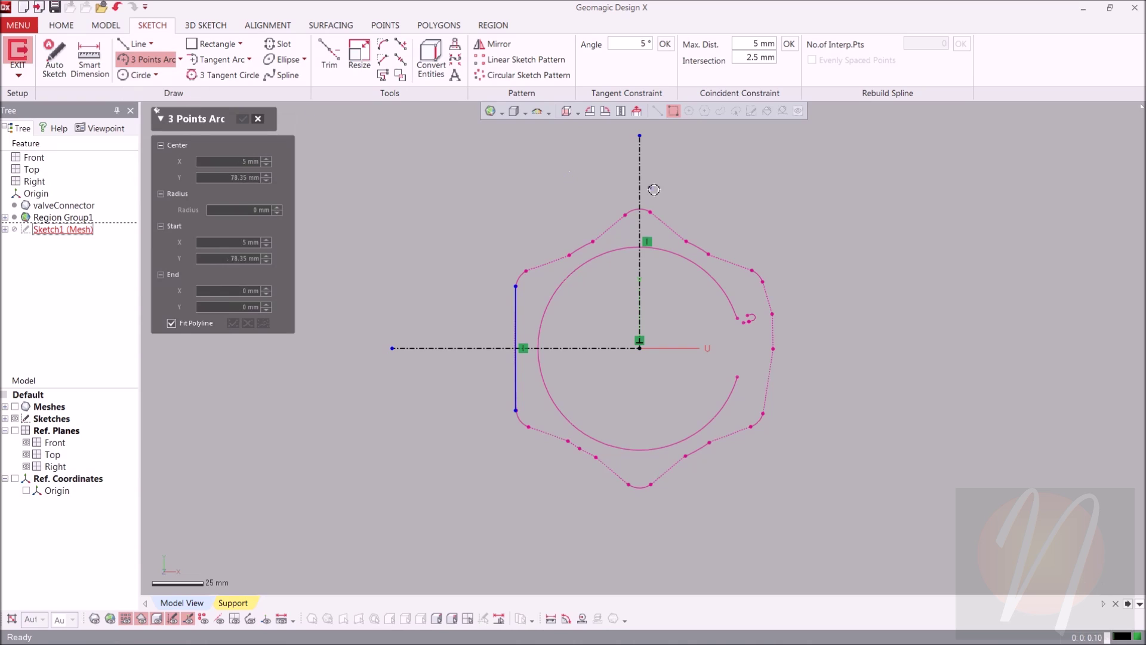
left_click(626, 217)
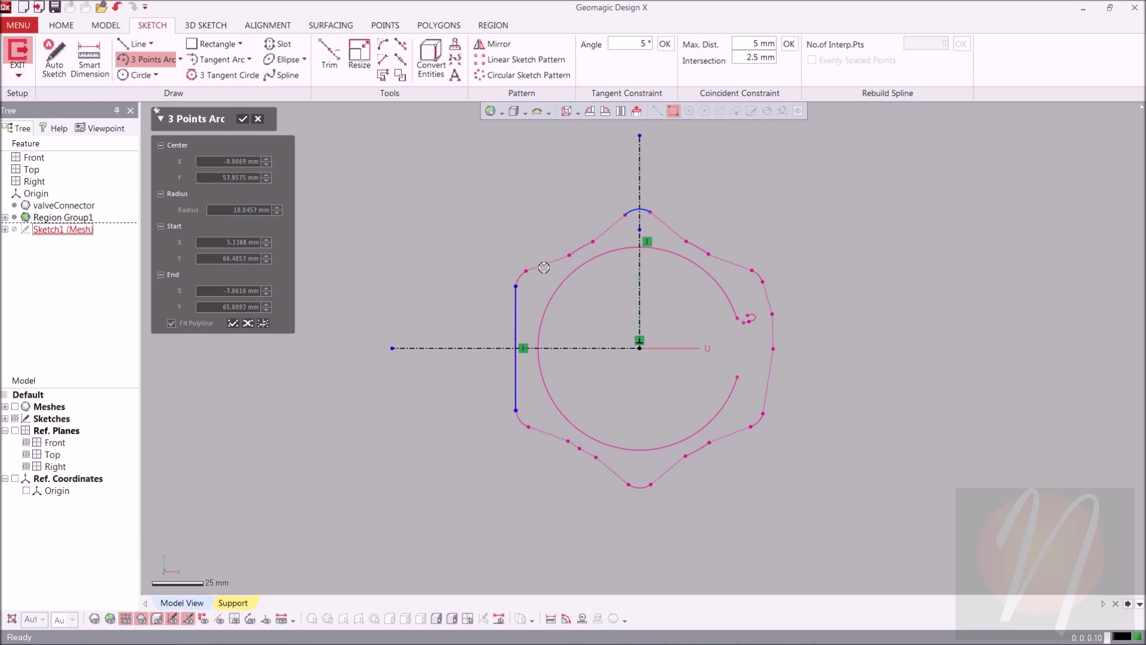
left_click(259, 120)
Draw a three-point arc of about 112 mm radius along the outline's concave upper-left edge
left_click(152, 60)
left_click_drag(618, 218, 537, 268)
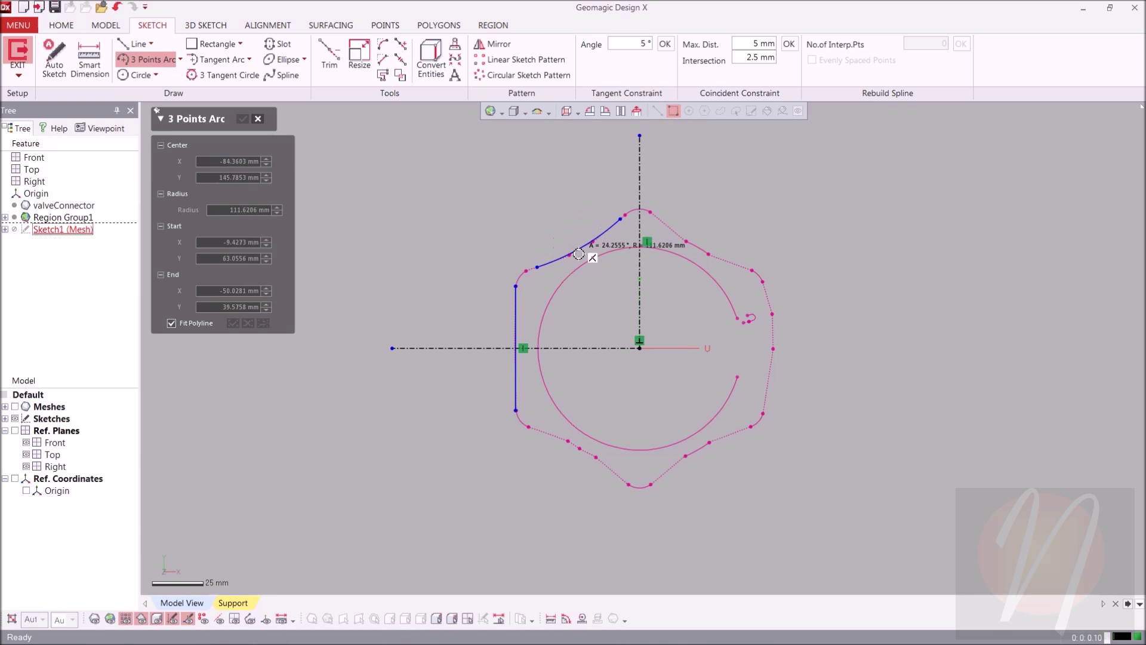
left_click(592, 245)
left_click(243, 119)
Extend both ends of the upper-left arc to reach the rounded corners of the section outline
scroll(620, 250, "up", 5)
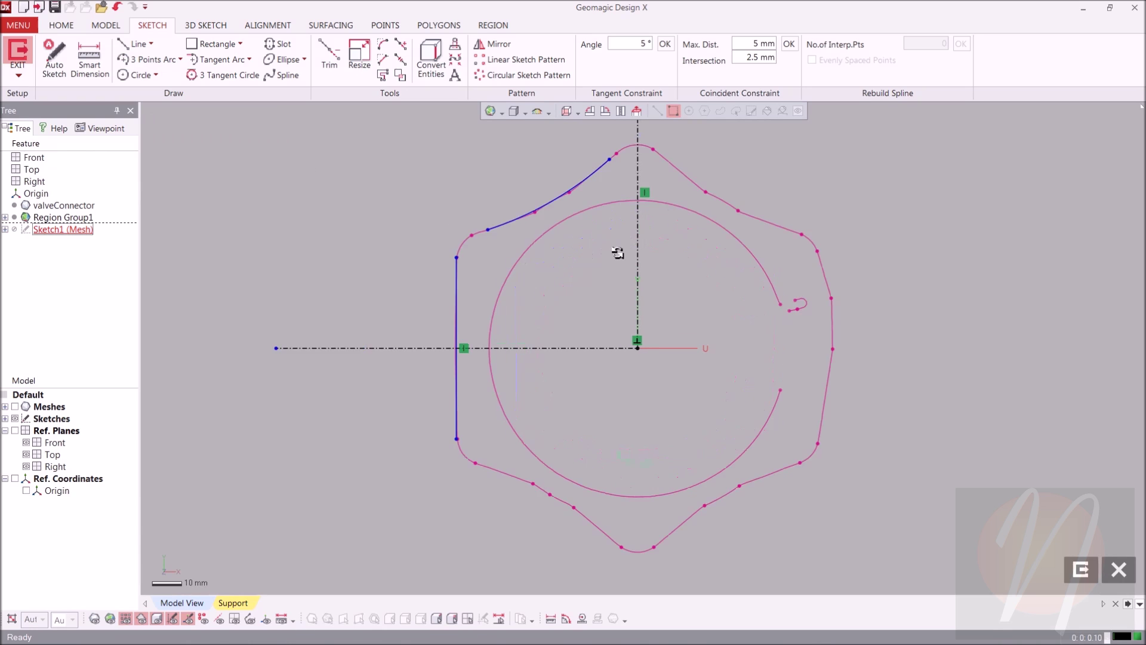
scroll(516, 354, "up", 1)
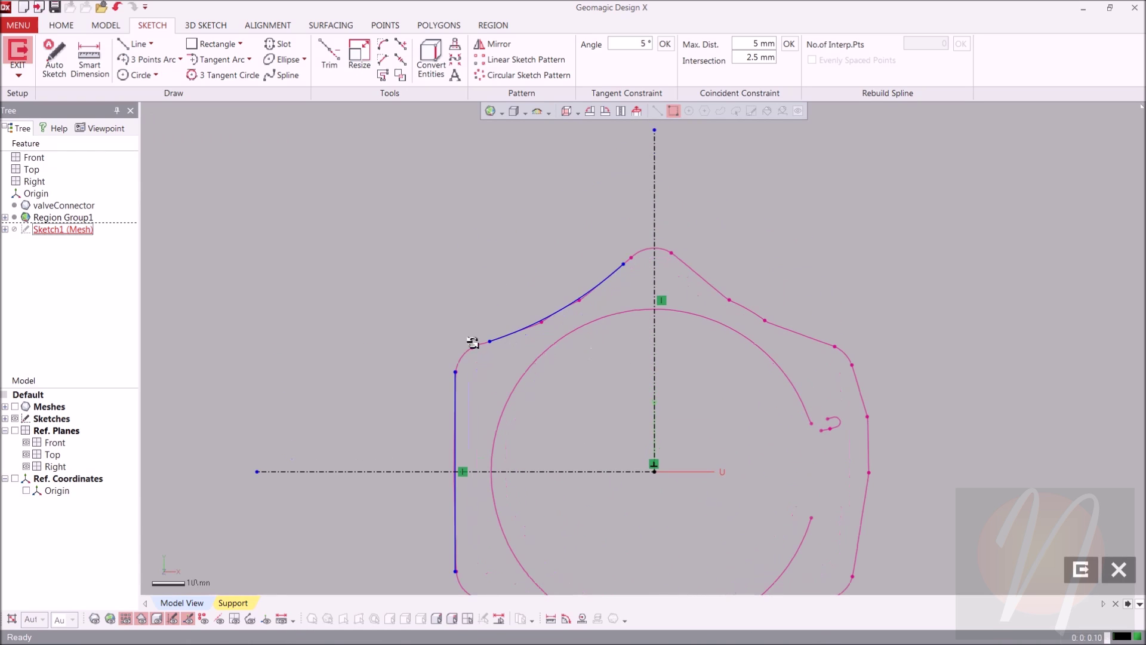
left_click_drag(489, 345, 484, 344)
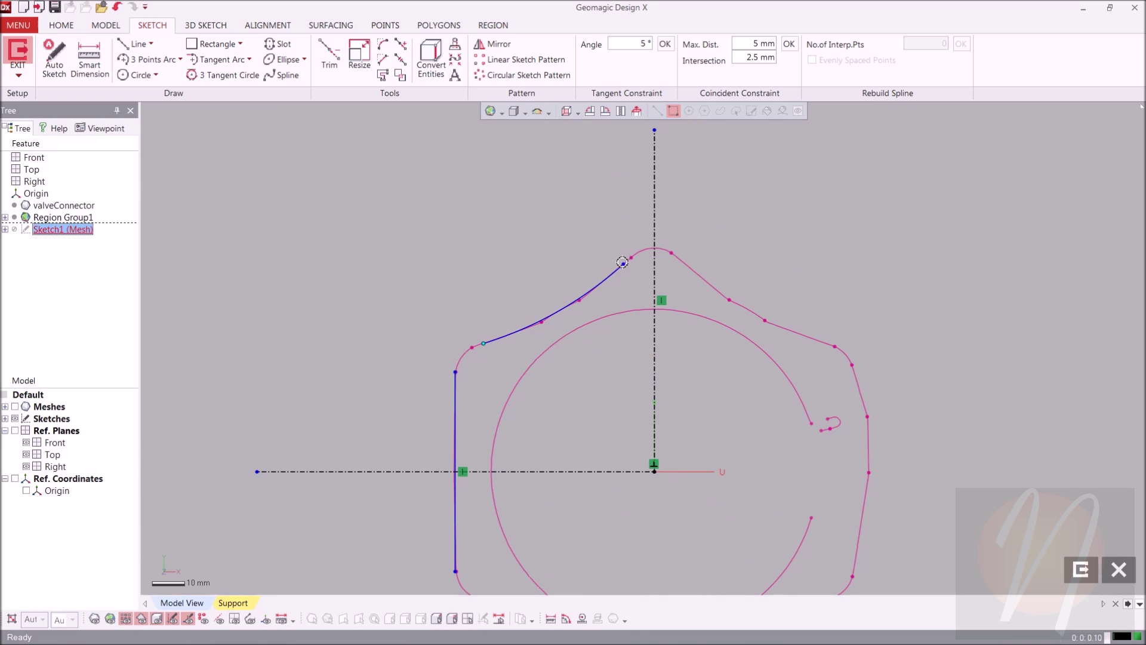
left_click_drag(623, 263, 629, 259)
Mirror the upper-left concave arc about the vertical centerline
left_click(560, 311)
left_click(504, 45)
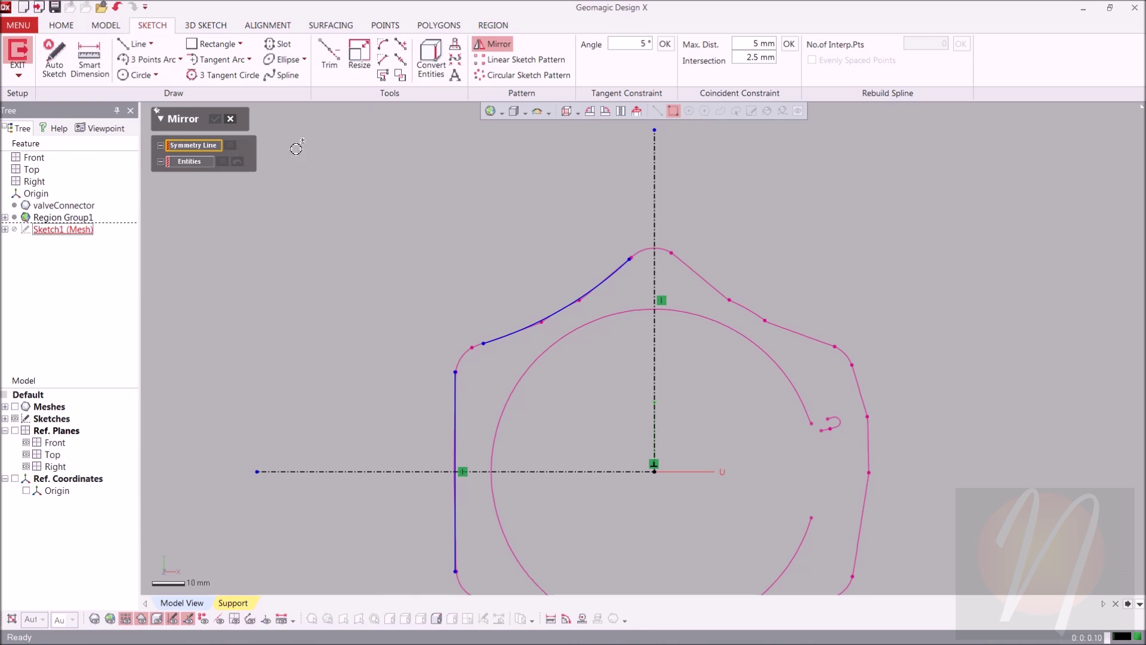
left_click(654, 185)
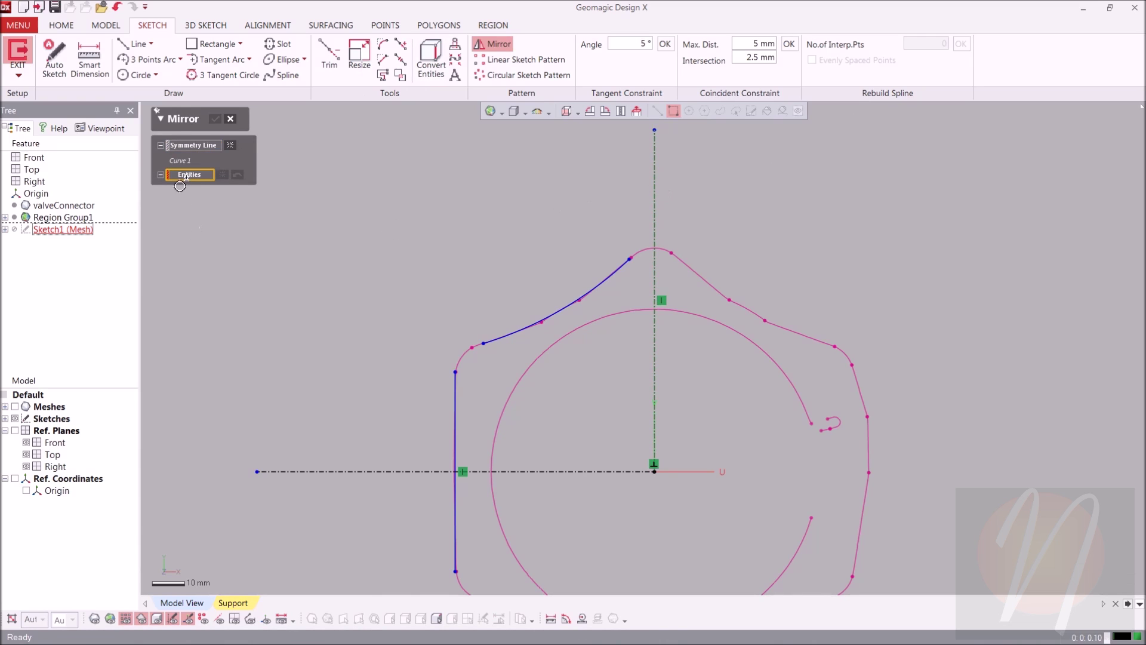
left_click(561, 309)
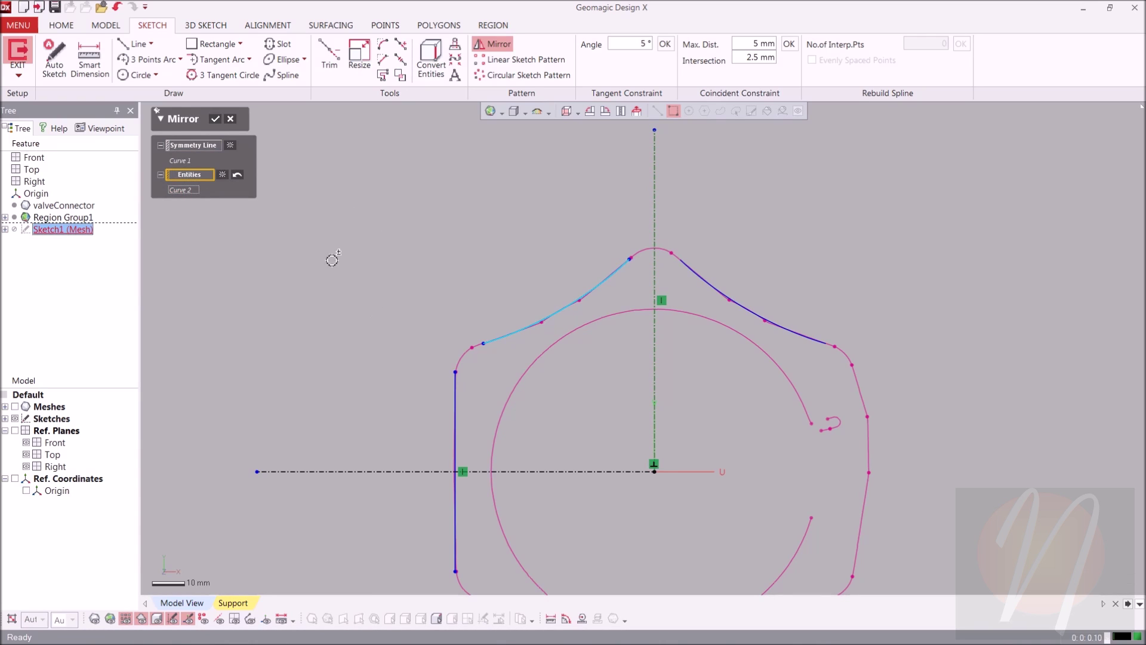
left_click(216, 119)
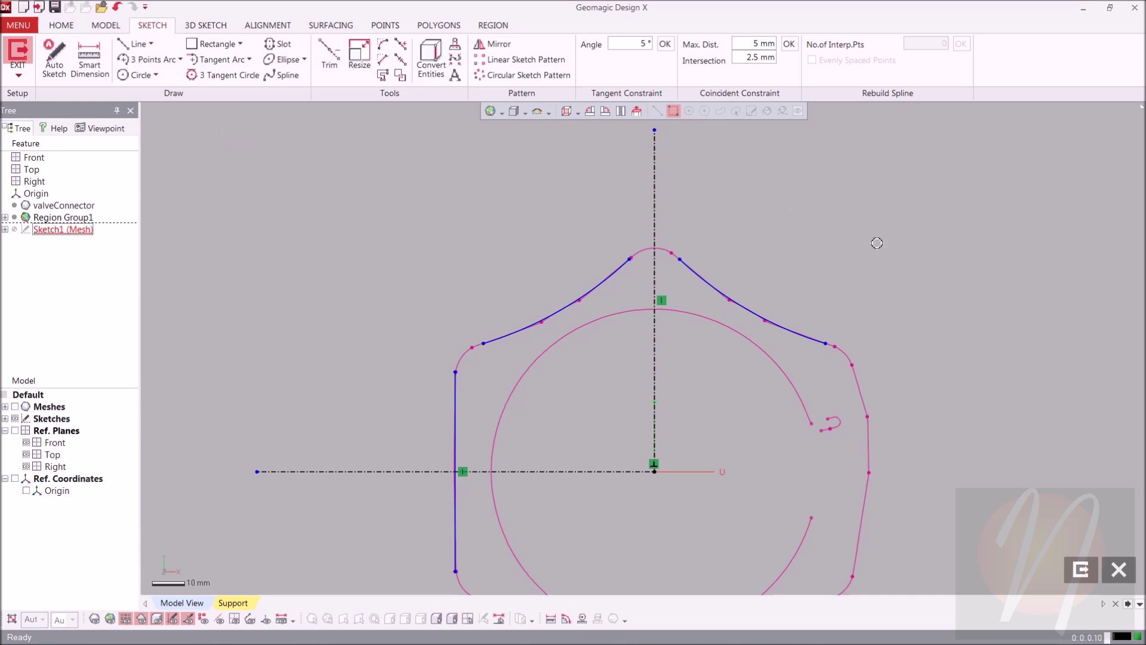
Fillet the two concave arcs together at the flange's top peak, matching the rounding of the section outline
left_click(383, 44)
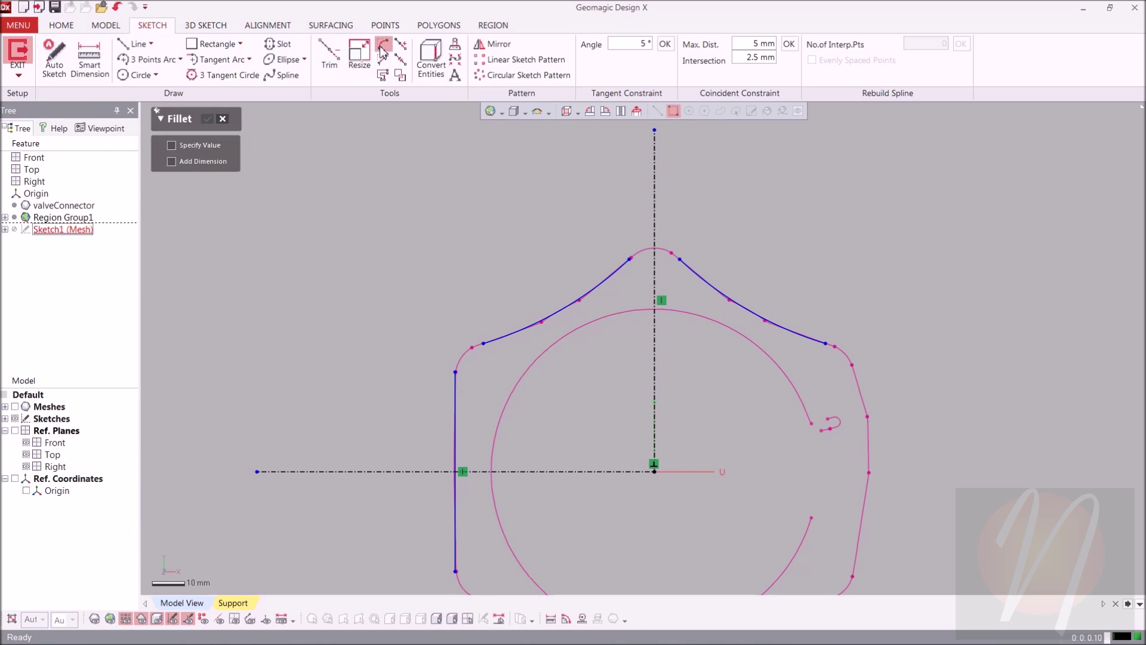
left_click(634, 261)
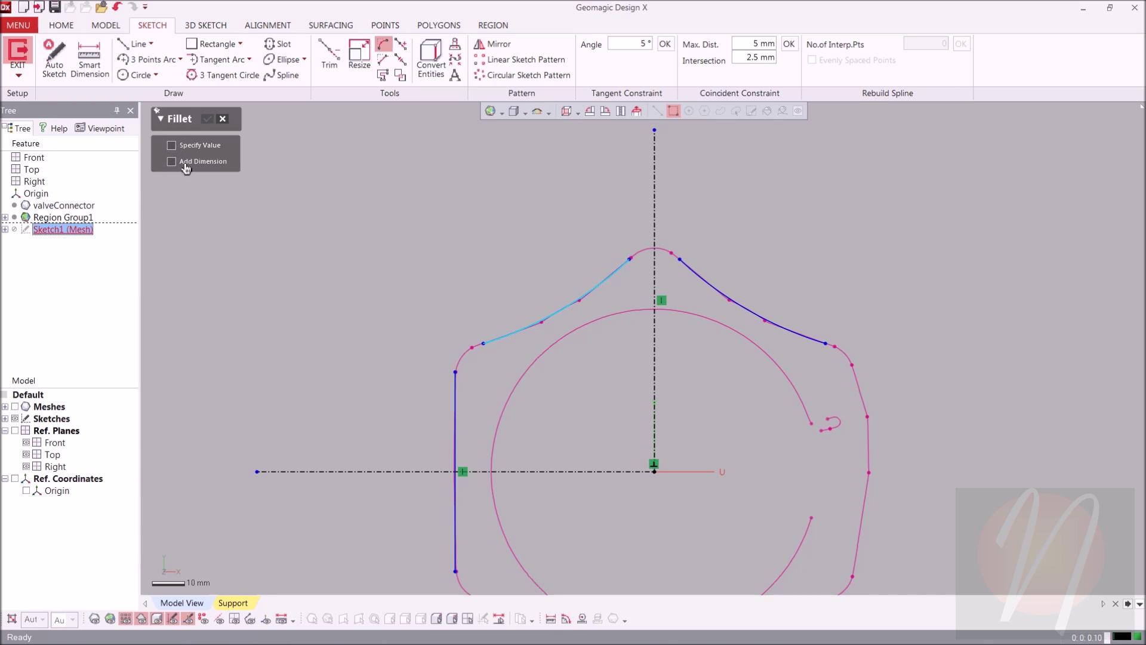
left_click(683, 261)
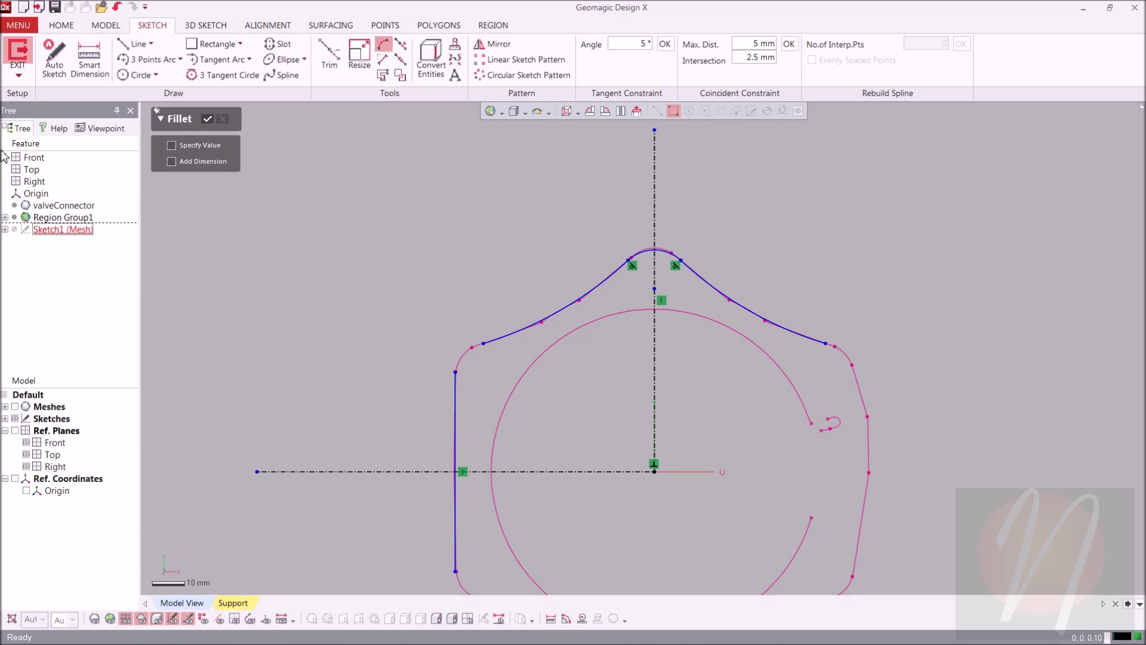
left_click(209, 120)
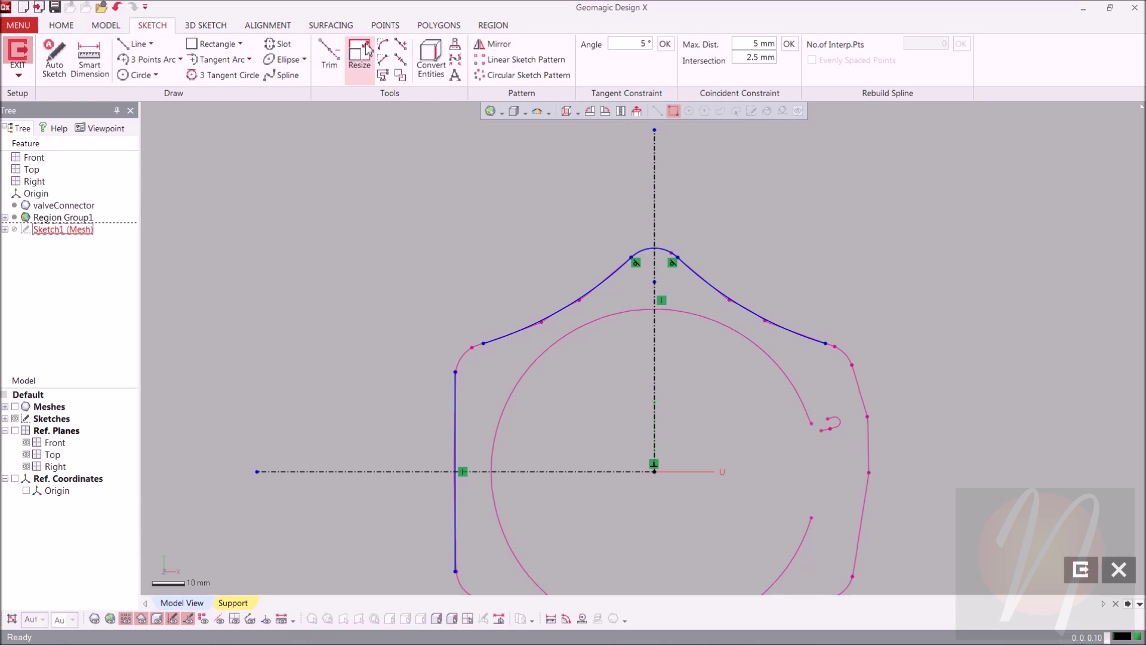
Fillet the upper-left corner between the concave arc and the vertical left line
left_click(384, 48)
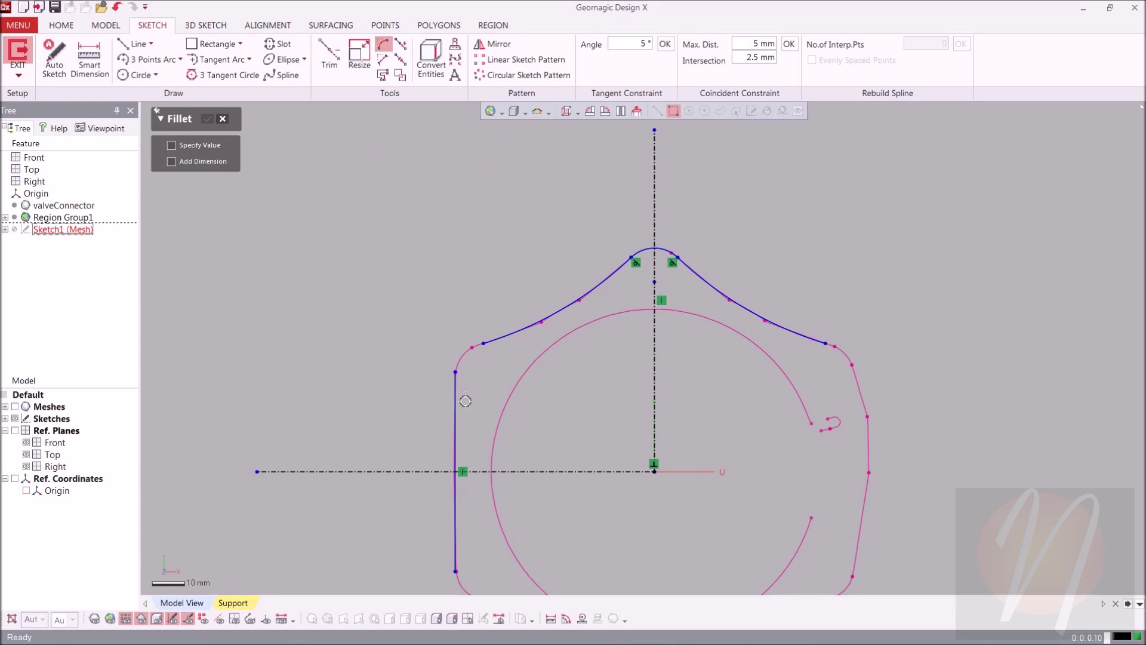
left_click(485, 342)
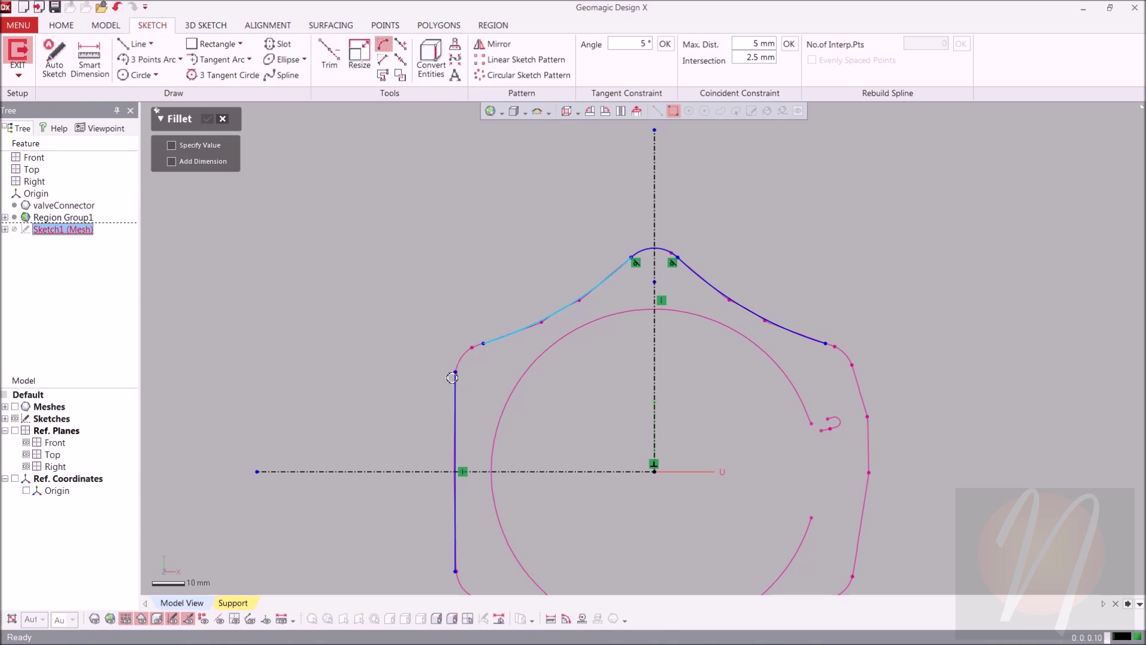
left_click(457, 378)
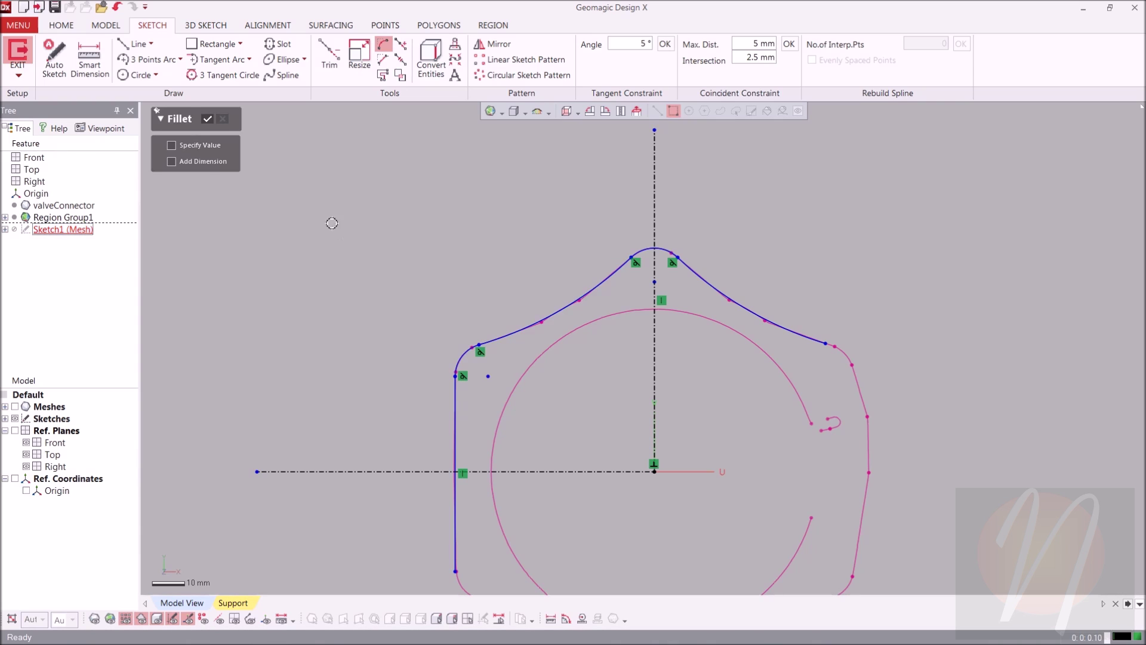
left_click(208, 120)
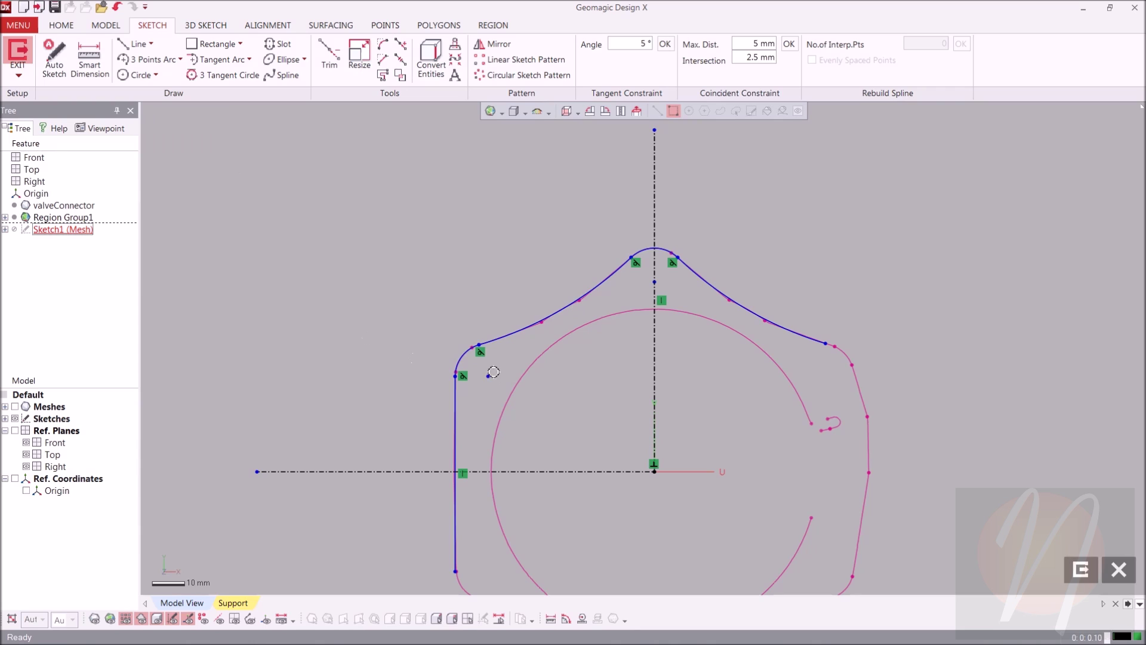
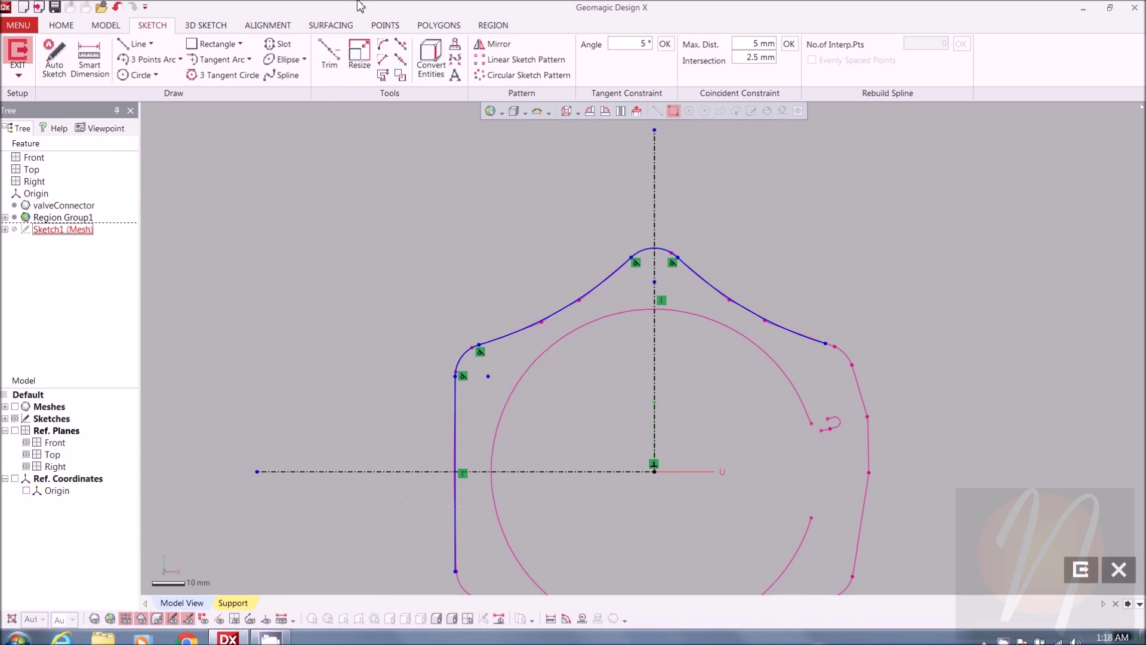
Trim the flange profile at both centerlines, removing the curves right of the vertical one and the left line below the horizontal one
left_click(327, 66)
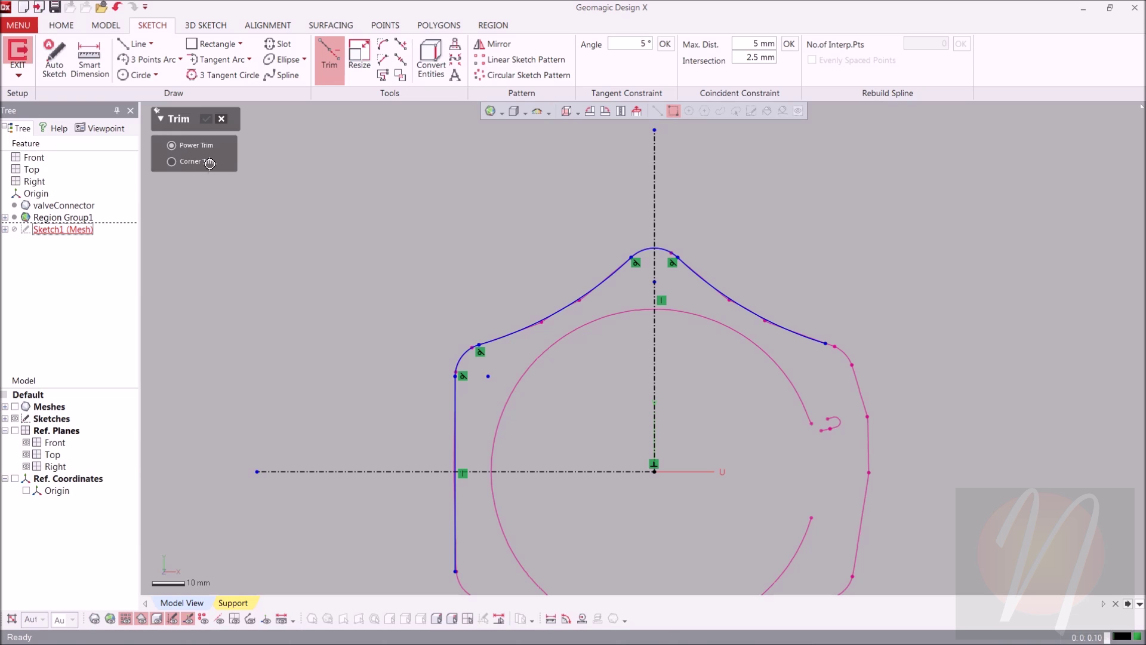
left_click(755, 315)
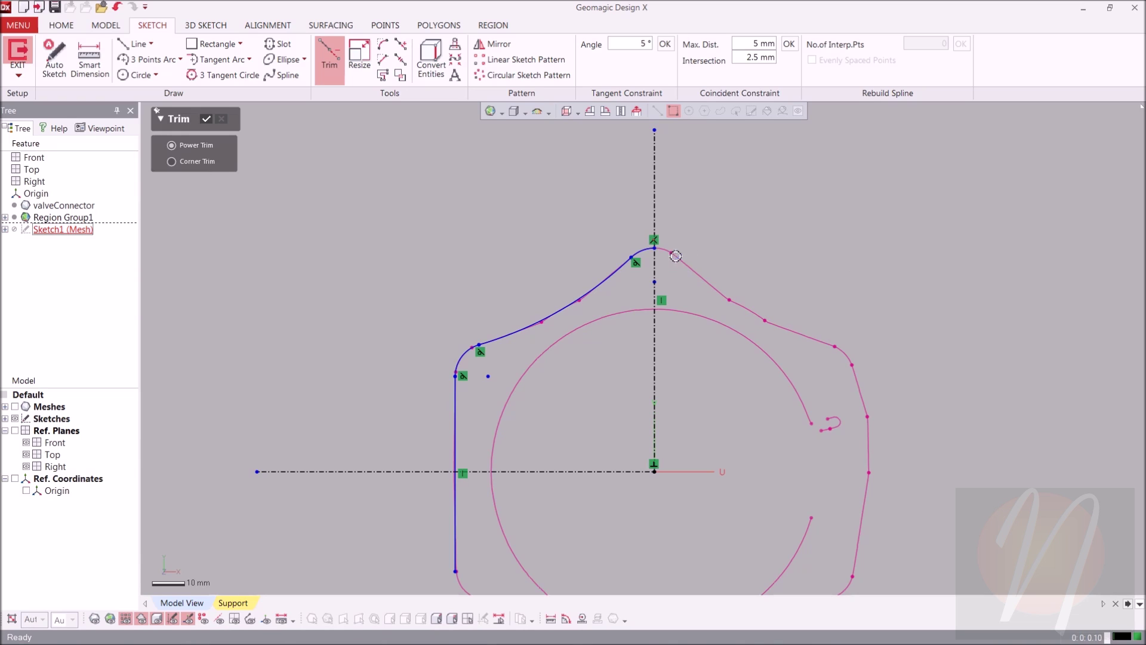
left_click(455, 529)
left_click(214, 120)
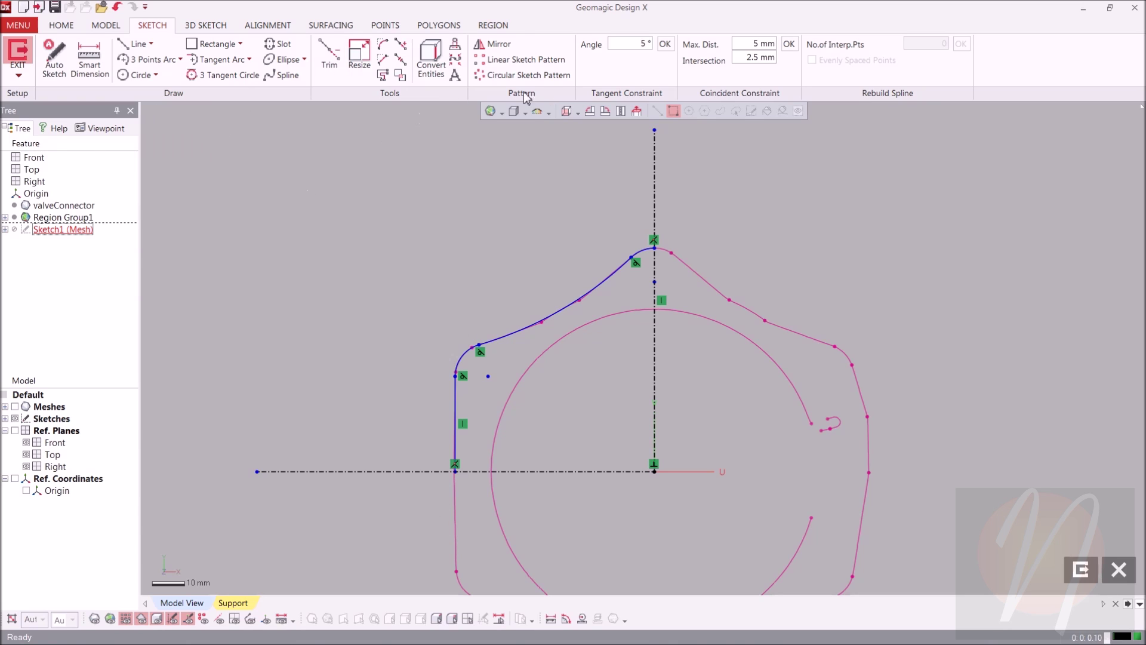
Mirror the upper-left quarter of the flange profile about the horizontal centerline
left_click(501, 45)
scroll(540, 197, "down", 2)
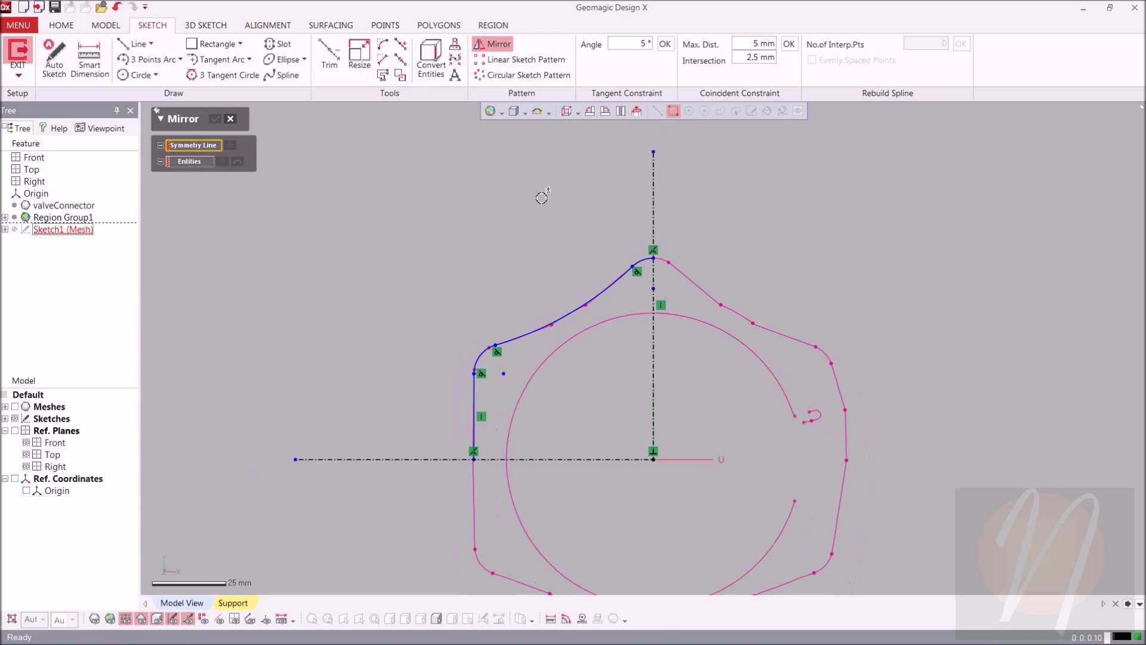
scroll(541, 198, "down", 2)
mouse_move(710, 452)
right_mouse_down("ctrl")
mouse_move(691, 263)
mouse_move(678, 374)
right_mouse_up("ctrl")
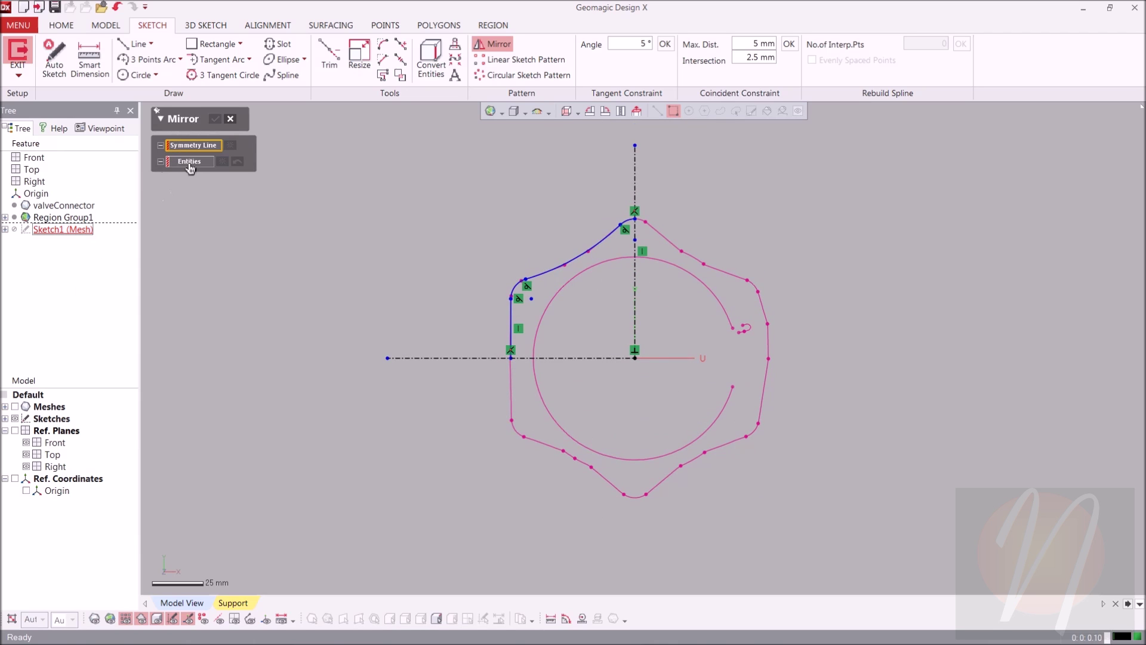
left_click(447, 358)
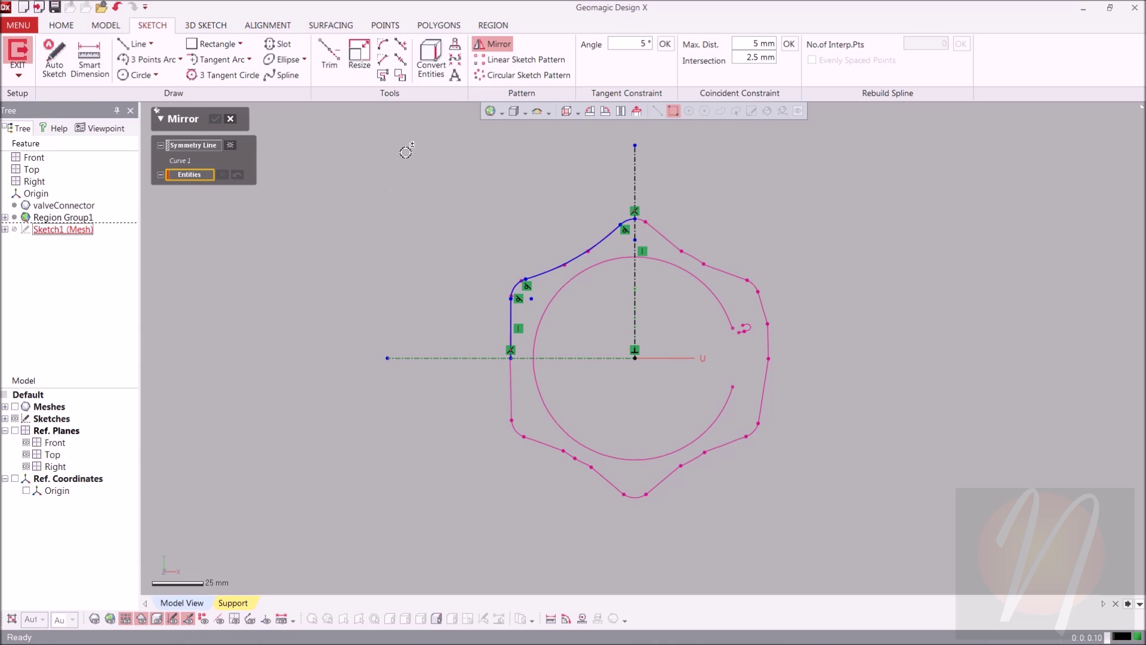
left_click(672, 111)
mouse_move(397, 158)
left_mouse_down()
mouse_move(573, 277)
mouse_move(631, 345)
left_mouse_up()
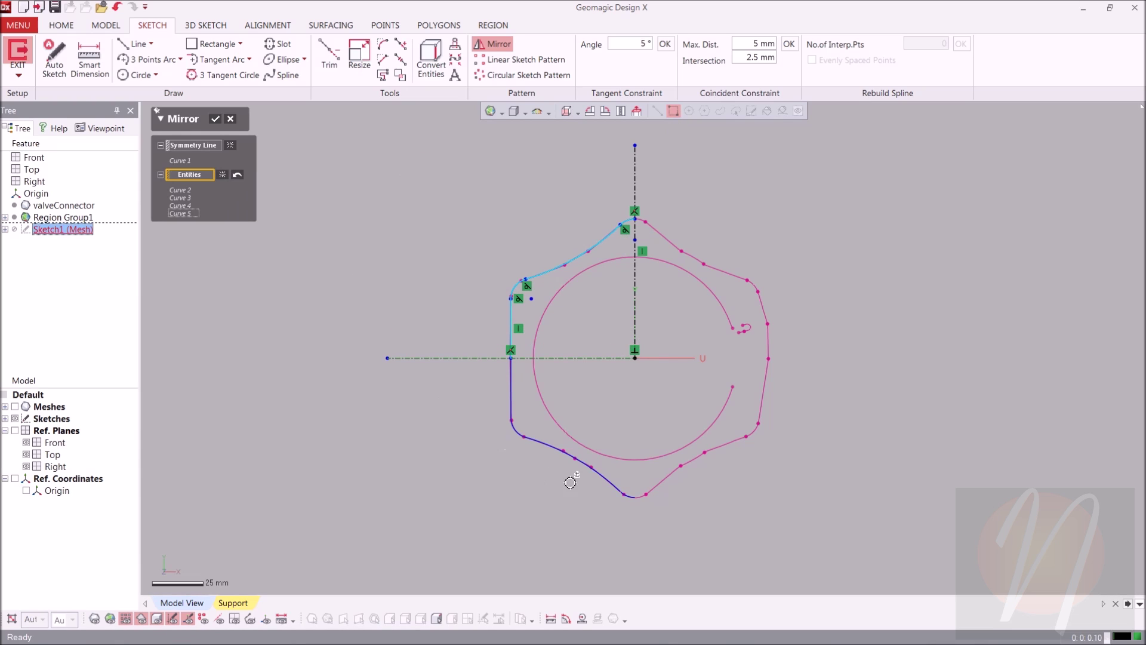
left_click(216, 120)
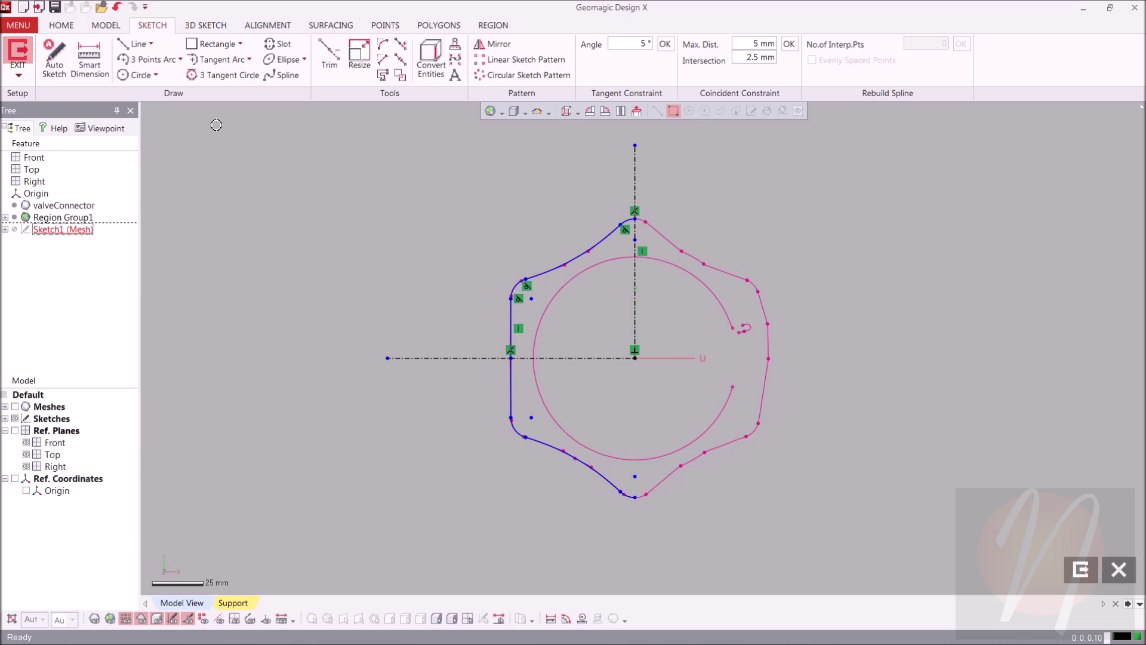
Mirror the left half of the flange profile about the vertical centerline to close the outline
left_click(493, 43)
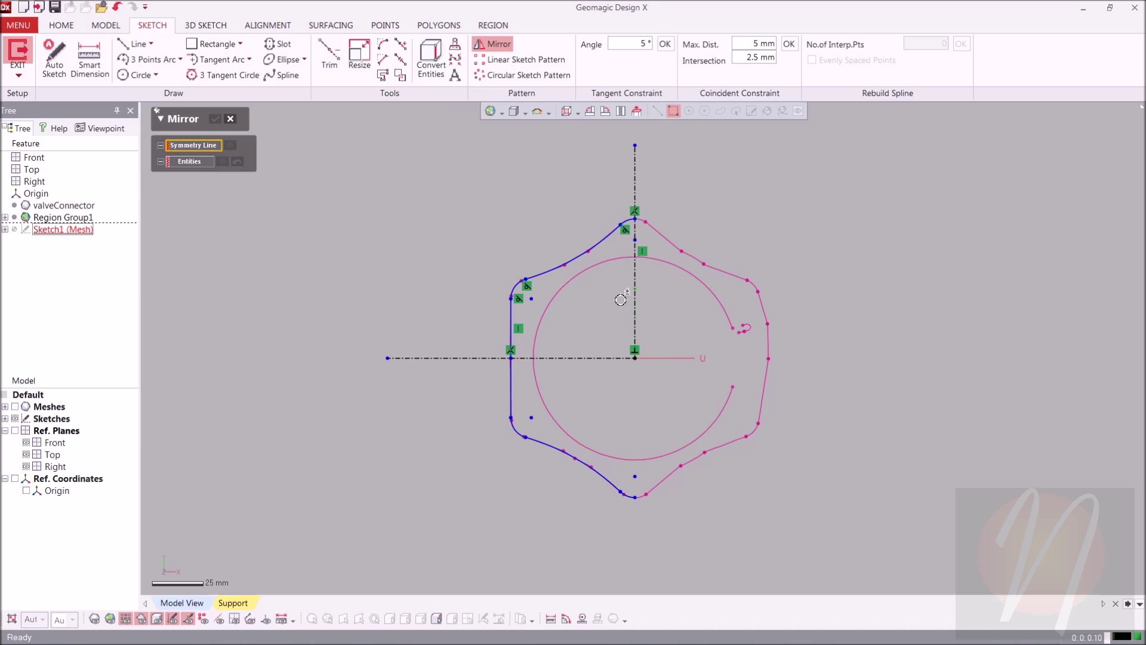
left_click(634, 183)
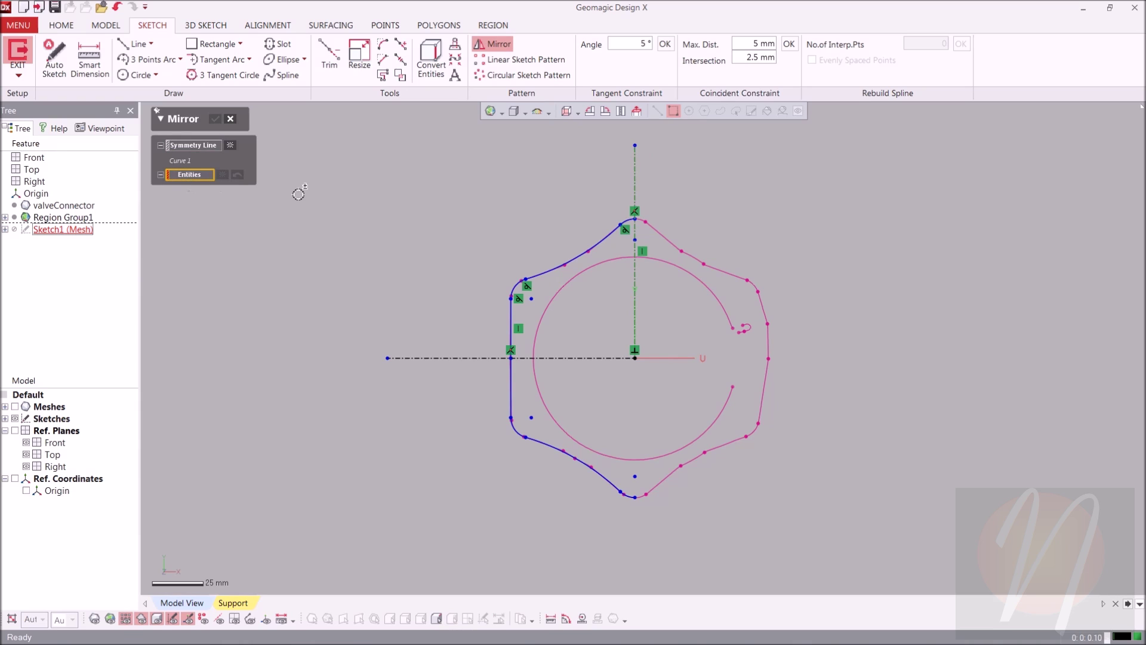
mouse_move(334, 163)
left_mouse_down()
mouse_move(601, 565)
mouse_move(627, 574)
left_mouse_up()
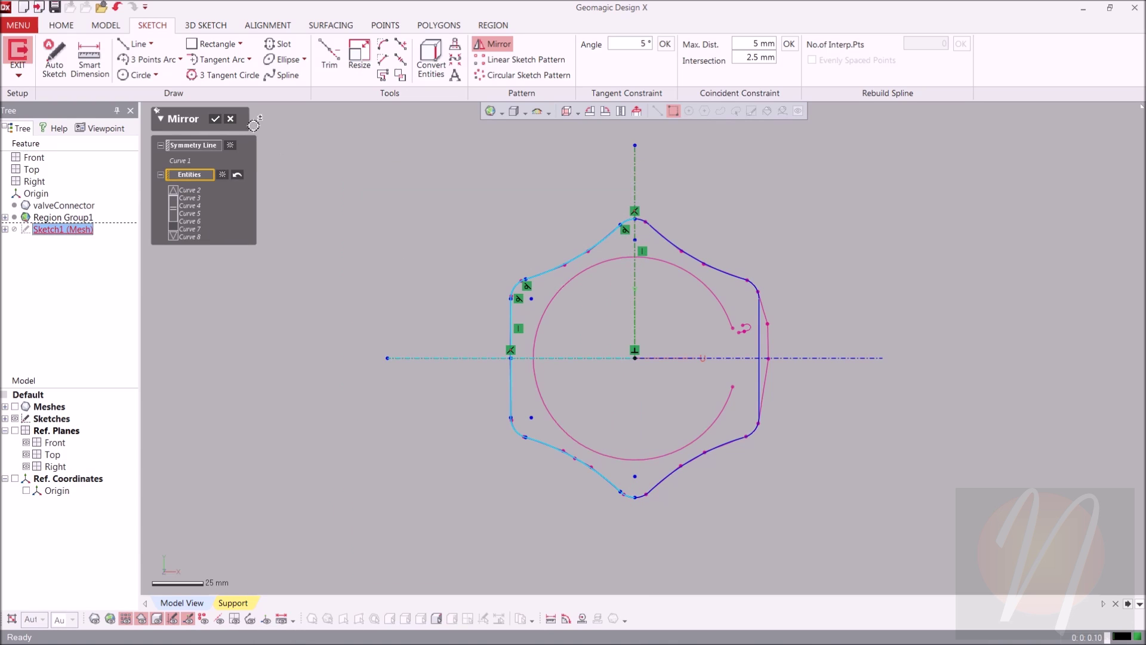
left_click(216, 120)
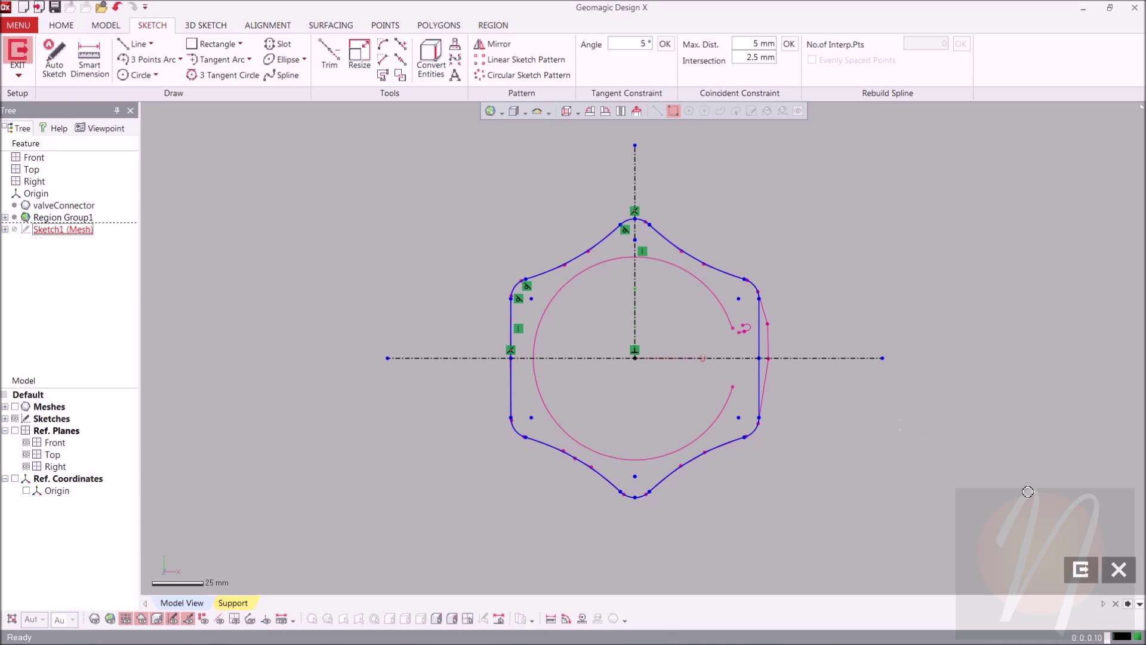
Finish the flange sketch and show the mesh again
left_click(1082, 571)
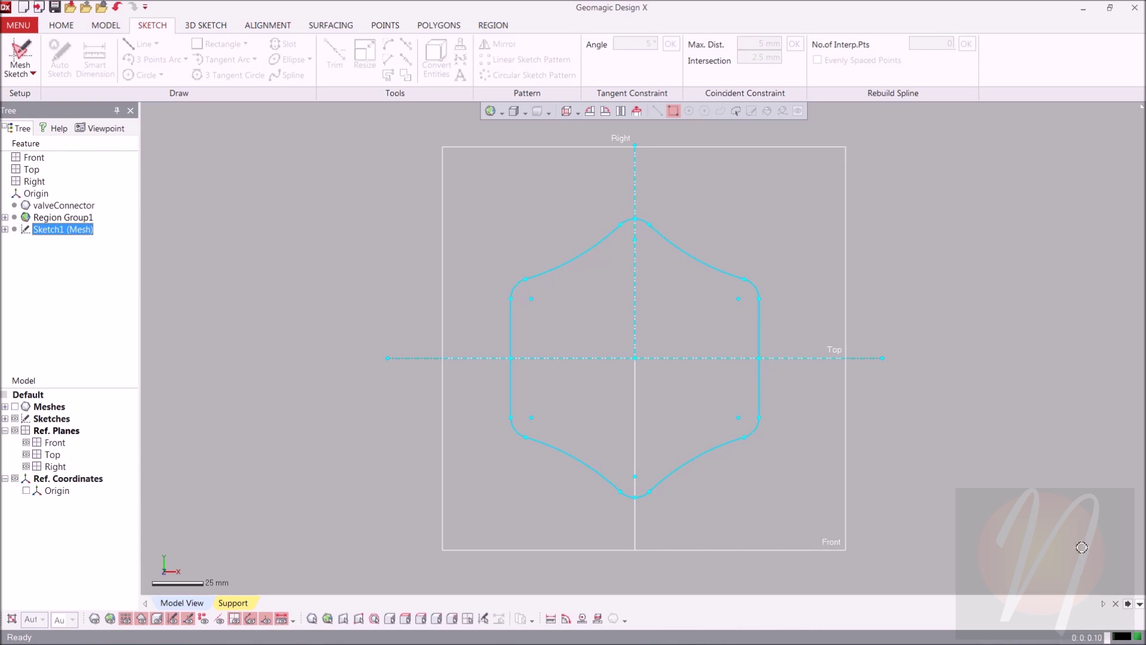
left_click(304, 271)
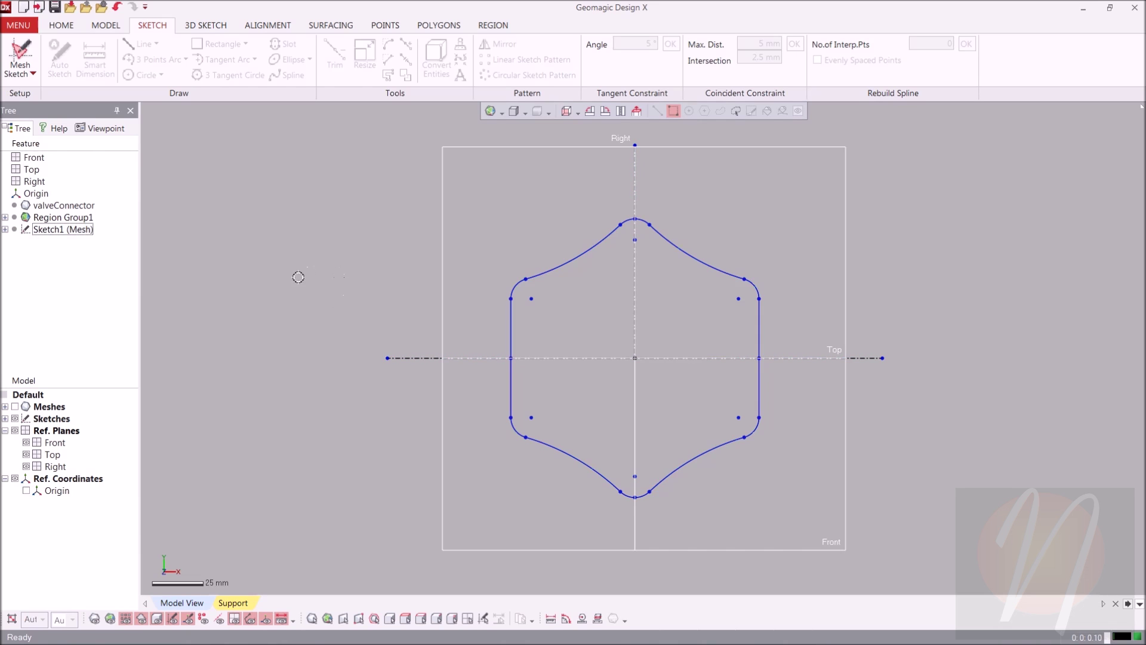
left_click(15, 406)
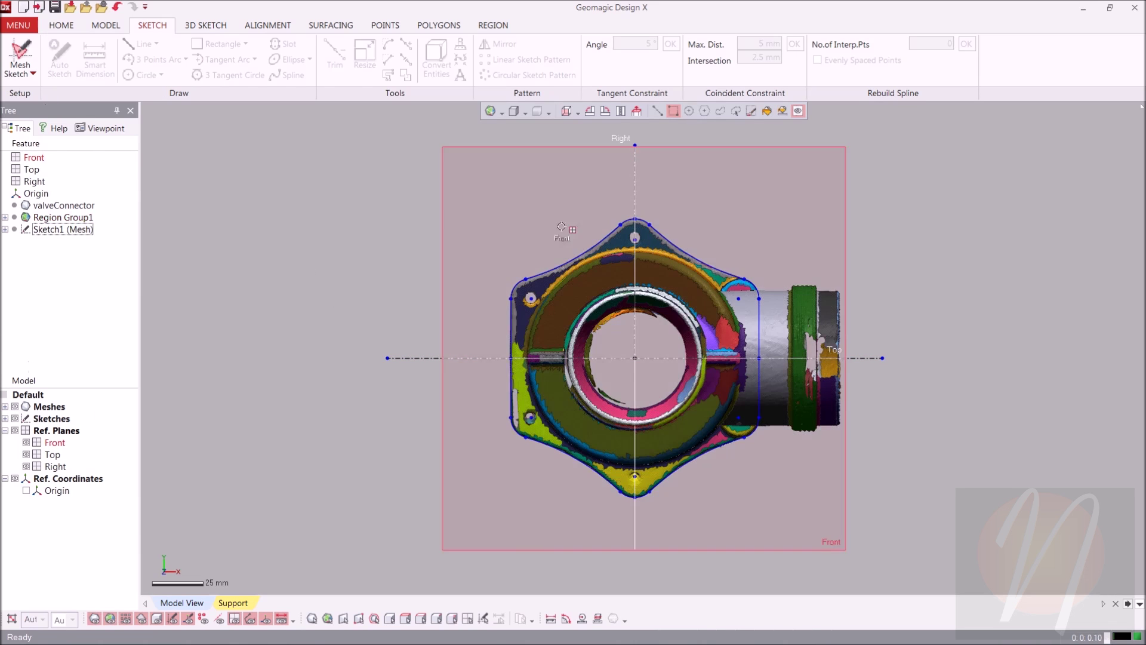
mouse_move(657, 214)
right_mouse_down()
mouse_move(588, 143)
mouse_move(642, 376)
right_mouse_up()
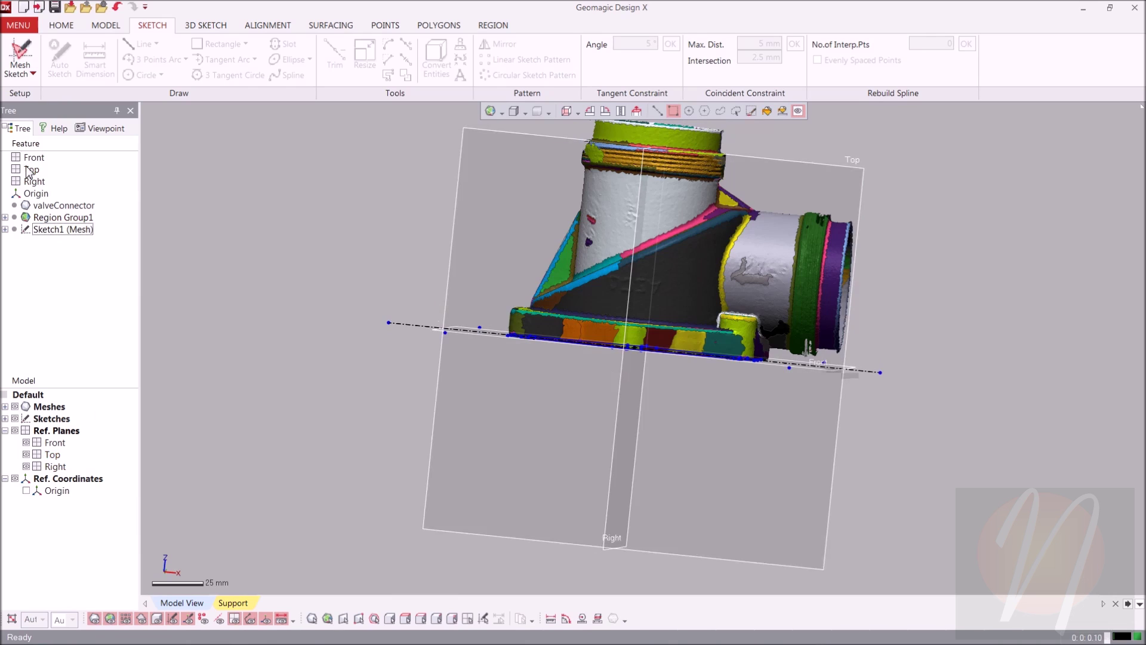
Start a solid Extrude with the flange profile Sketch1 (Mesh) as the base sketch
left_click(114, 25)
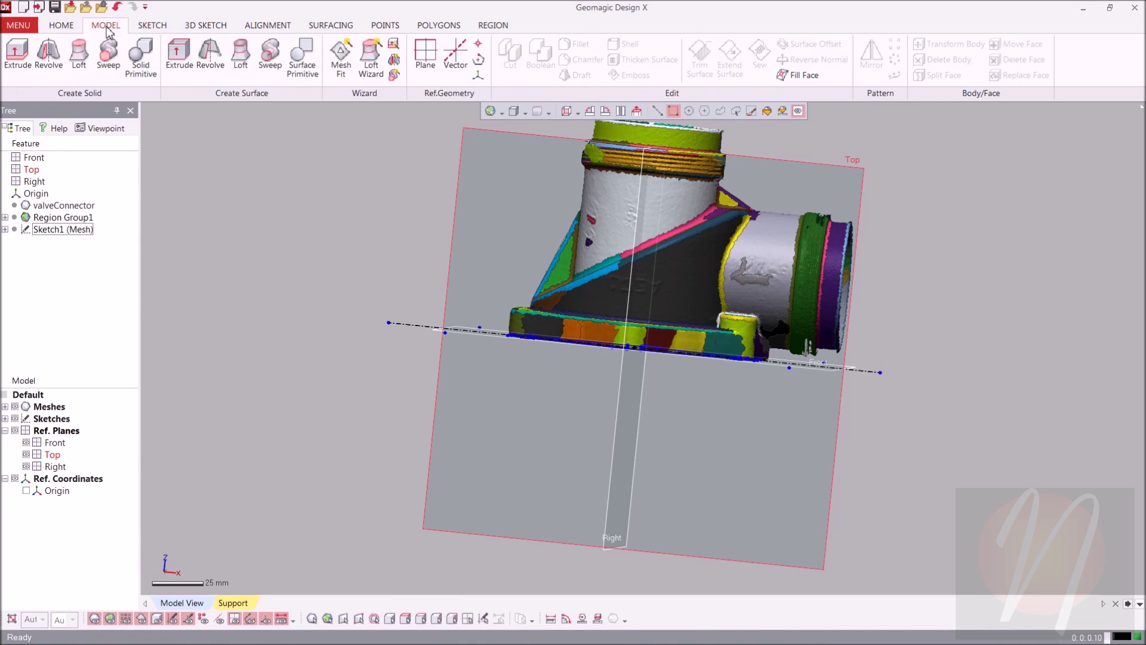
left_click(17, 60)
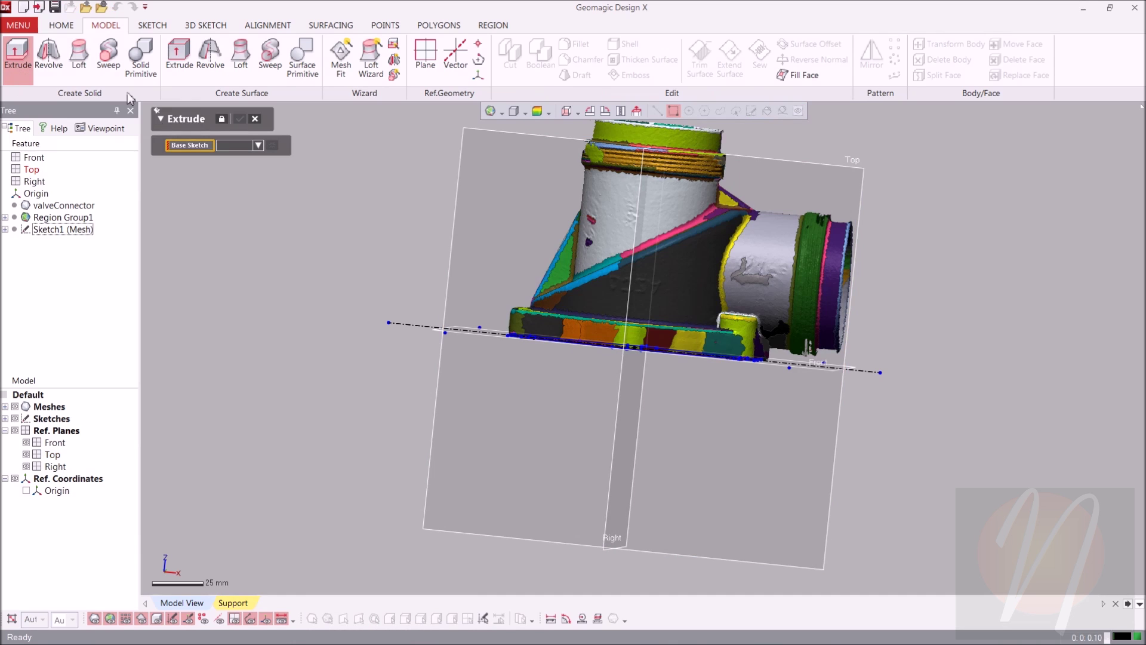
right_click_drag(688, 406, 675, 287)
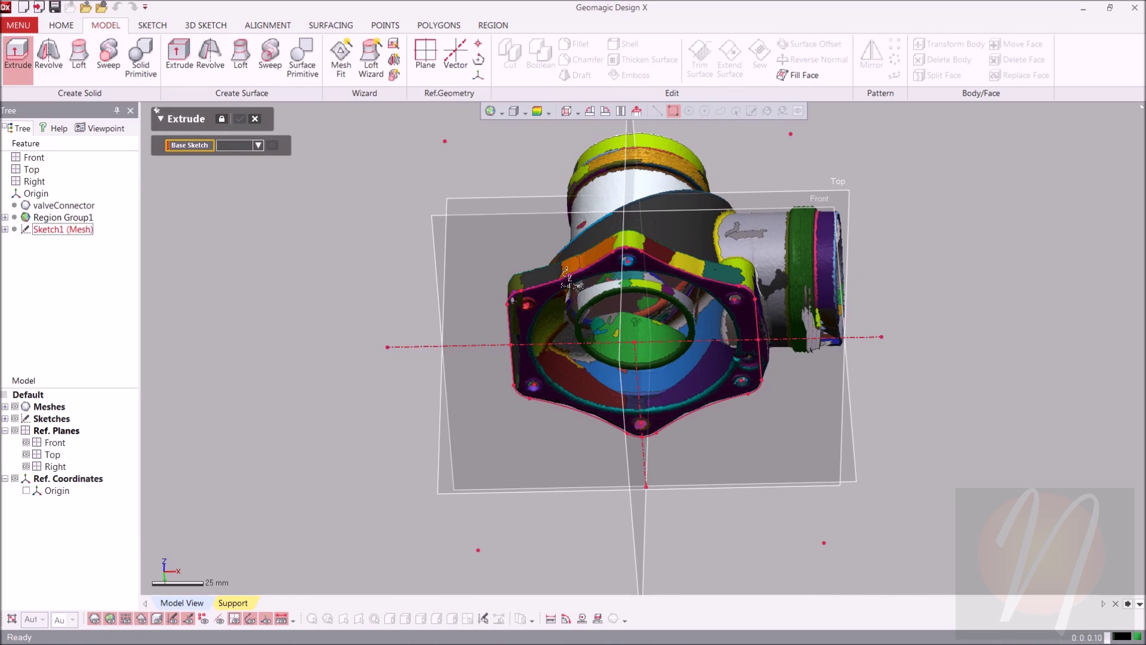
left_click(5, 418)
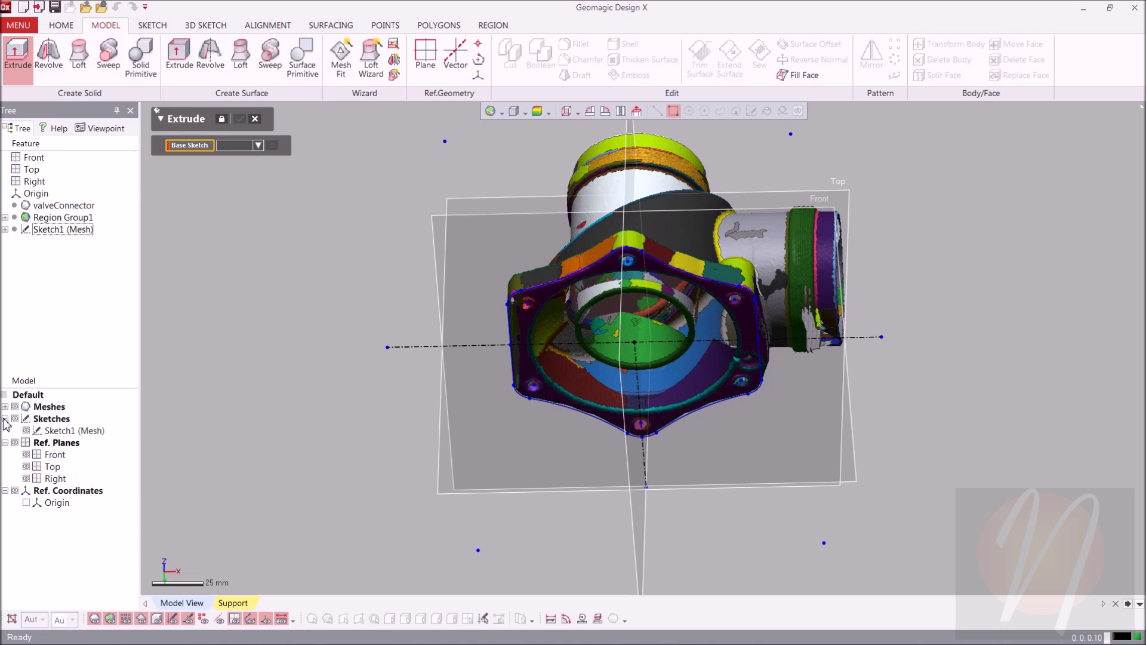
left_click(66, 431)
mouse_move(760, 225)
right_mouse_down()
mouse_move(678, 404)
mouse_move(704, 384)
mouse_move(570, 315)
mouse_move(370, 352)
mouse_move(647, 325)
right_mouse_up()
right_click_drag(861, 297, 880, 314)
Extrude the flange profile Up To Region with the Max. Distance Position sub method, ending at the flange's upper planar region
left_click(230, 232)
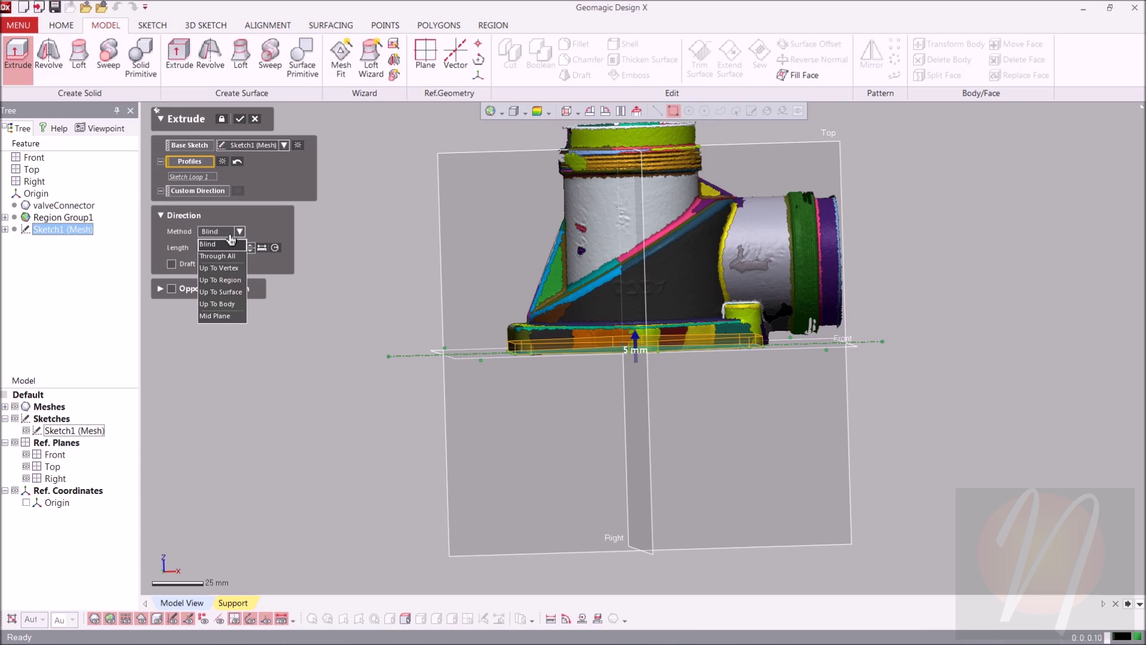
left_click(243, 280)
right_click_drag(501, 335, 527, 310)
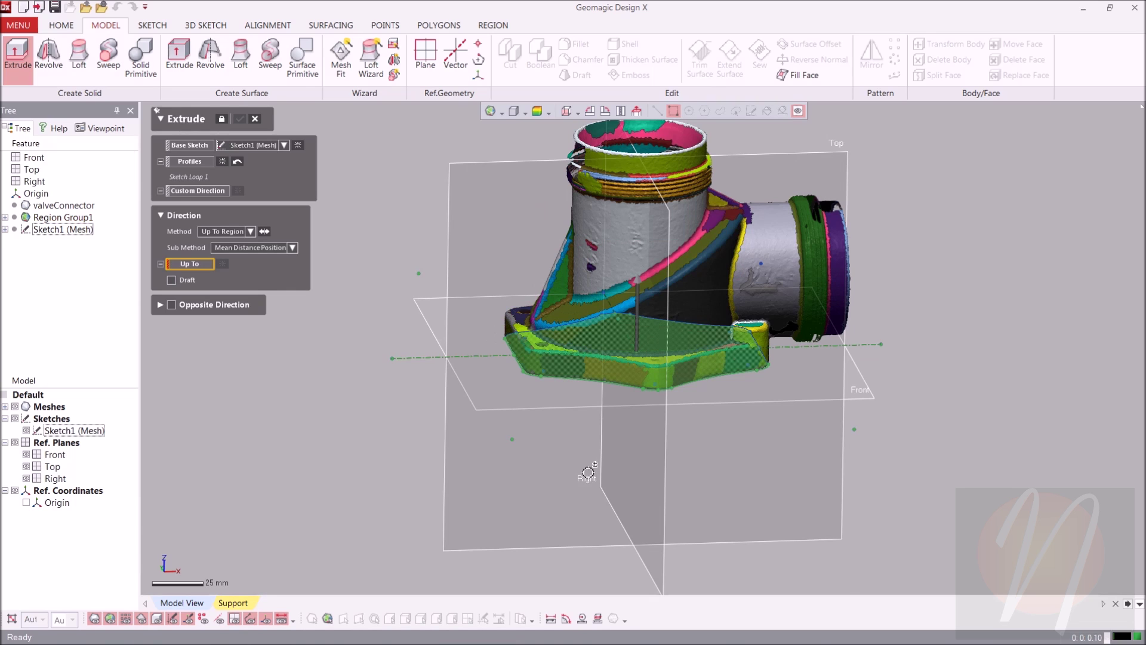
right_click_drag(588, 472, 550, 415)
left_click(241, 249)
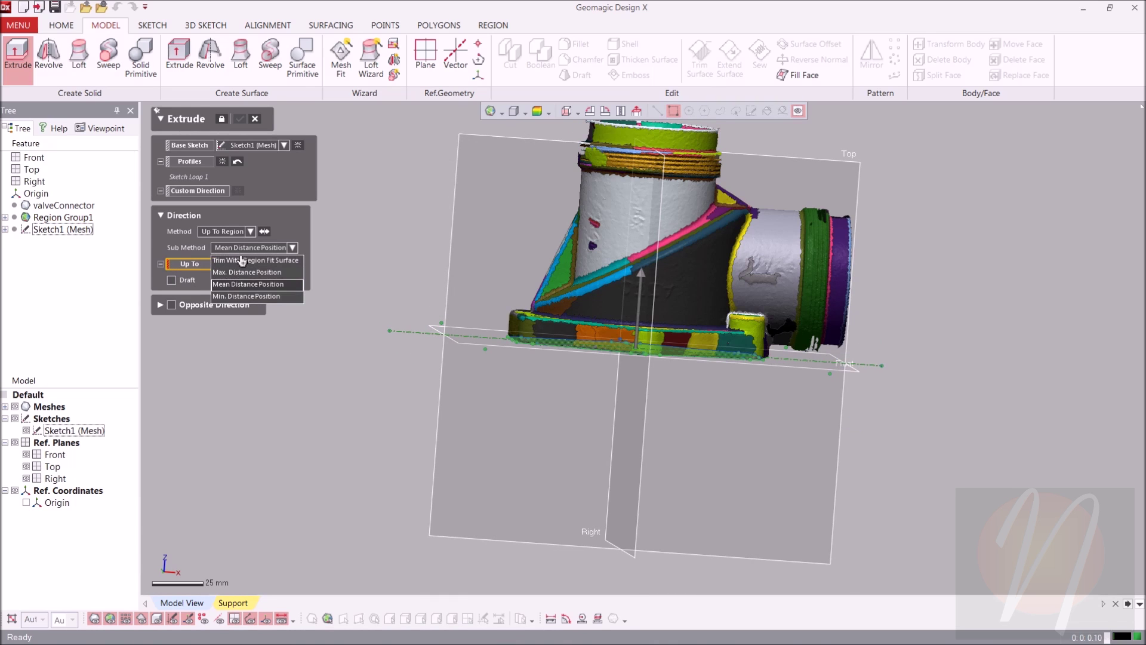
left_click(239, 274)
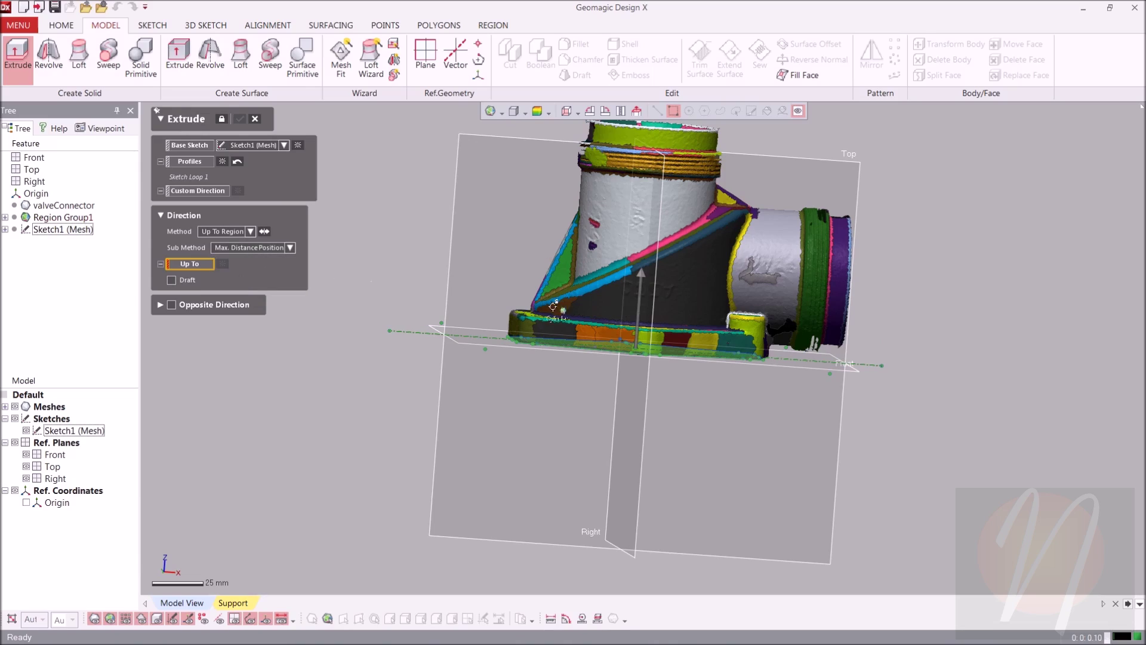
right_click_drag(716, 255, 502, 314)
left_click(525, 298)
right_click_drag(611, 411, 647, 315)
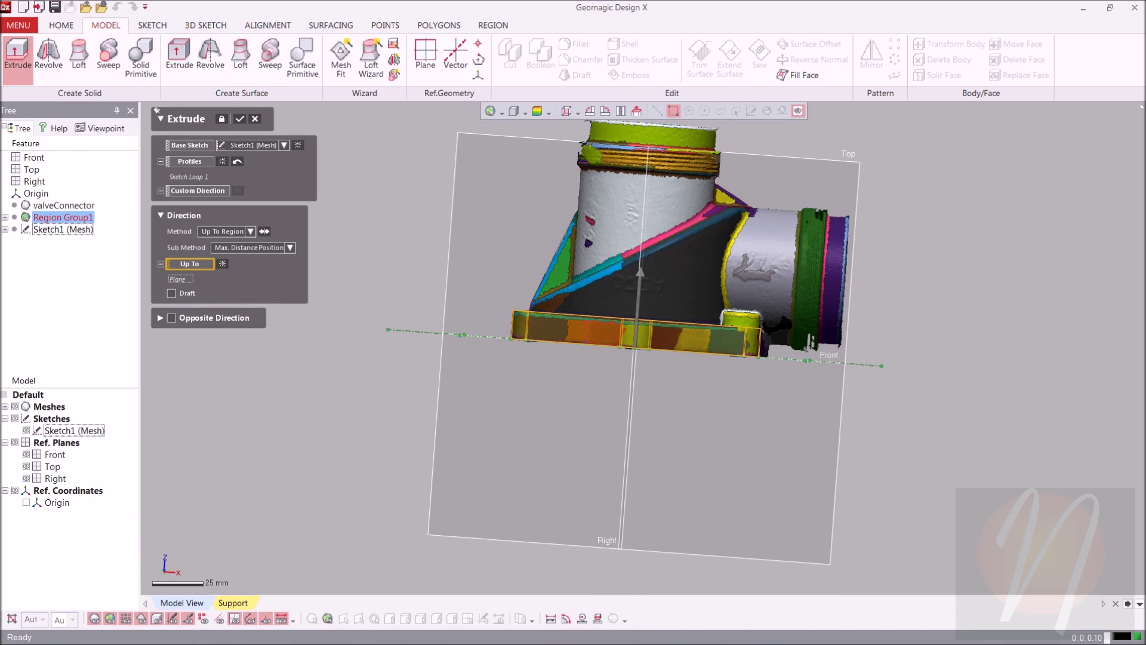
left_click(241, 119)
Hide the solid bodies and the reference planes so that the region-coloured mesh is unobstructed
right_click_drag(567, 327, 706, 186)
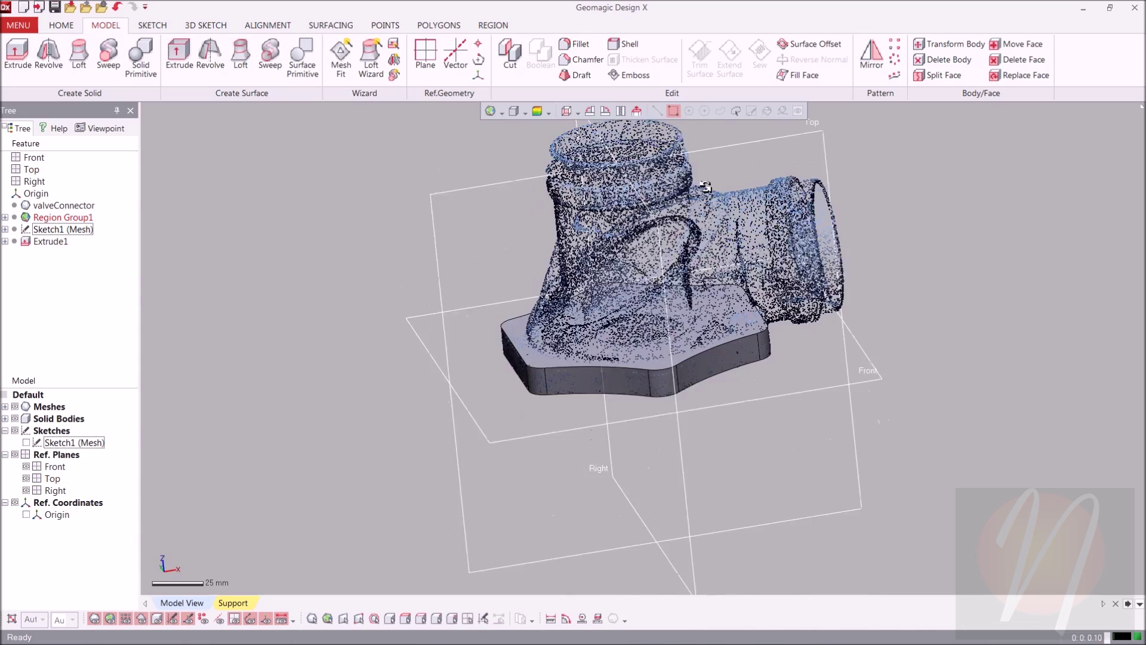
left_click(15, 419)
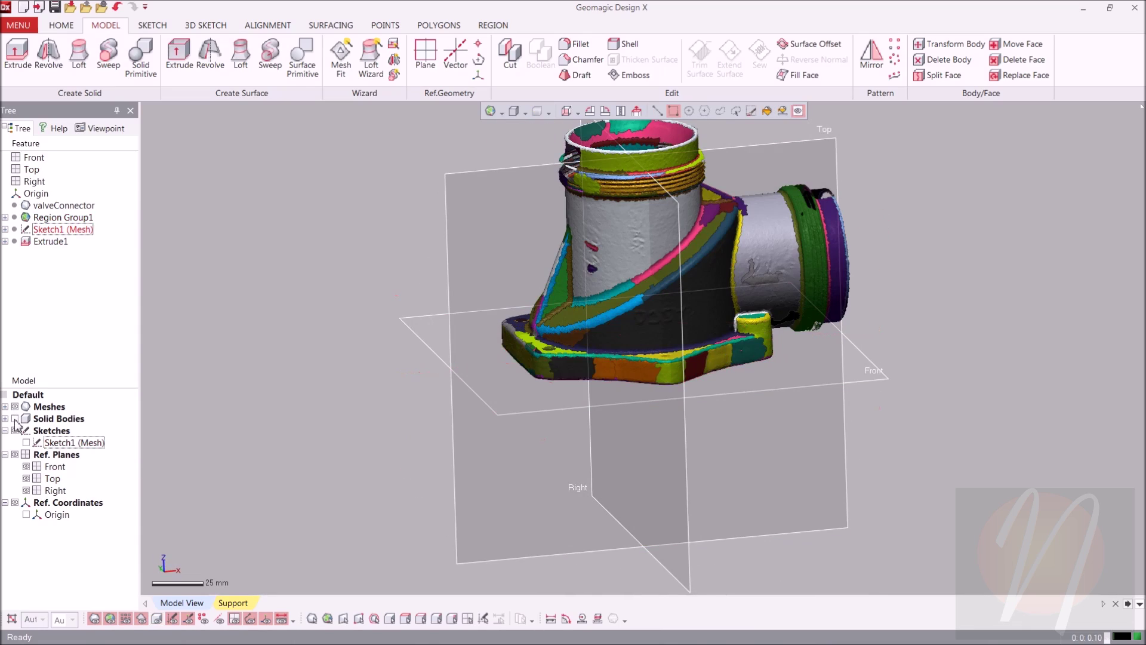
mouse_move(949, 297)
right_mouse_down()
mouse_move(883, 303)
mouse_move(928, 283)
mouse_move(882, 321)
mouse_move(496, 301)
mouse_move(906, 271)
mouse_move(548, 295)
right_mouse_up()
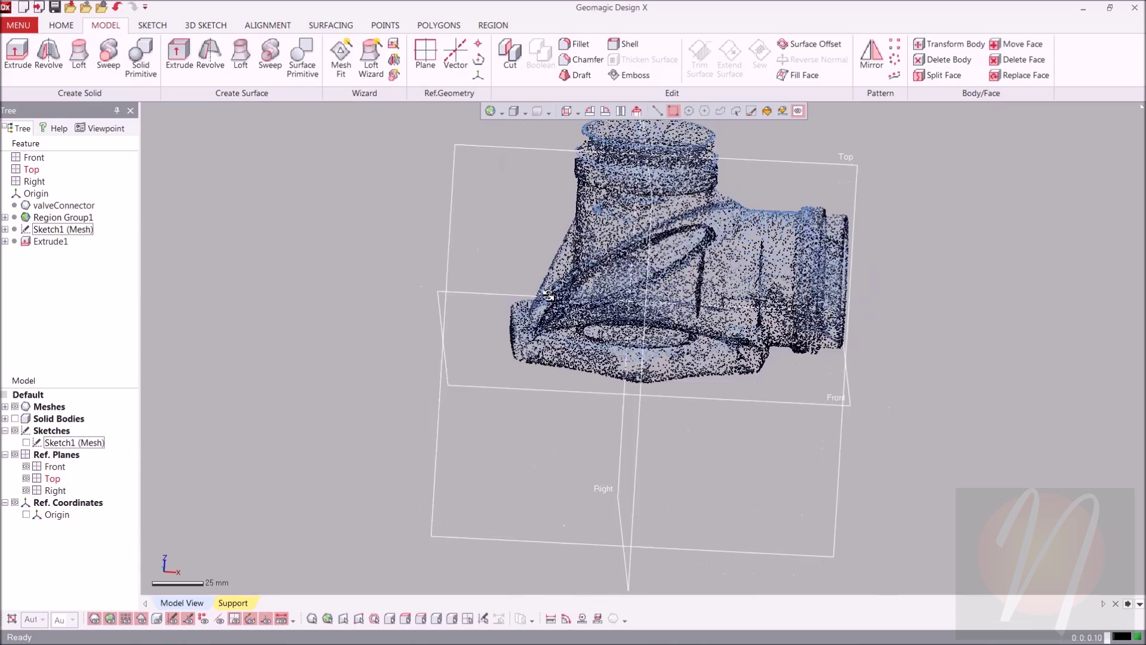
left_click(15, 454)
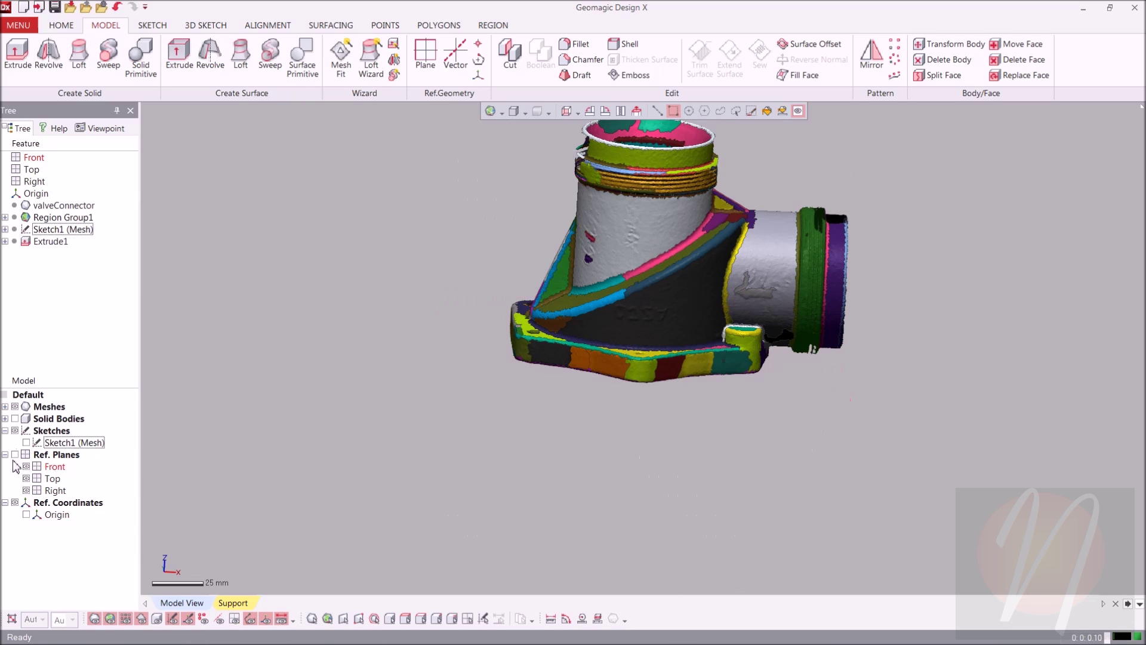
Extract a solid cylinder primitive from the two opposite curved side regions of the valve body, and show the solid bodies over the mesh
left_click(147, 66)
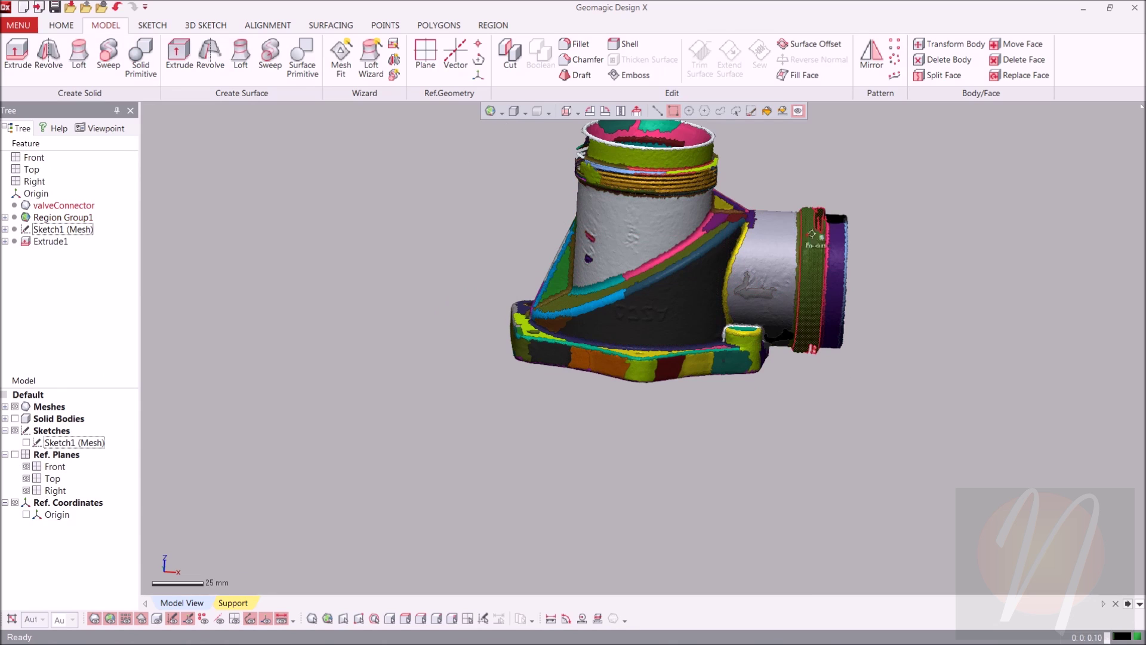
left_click(132, 68)
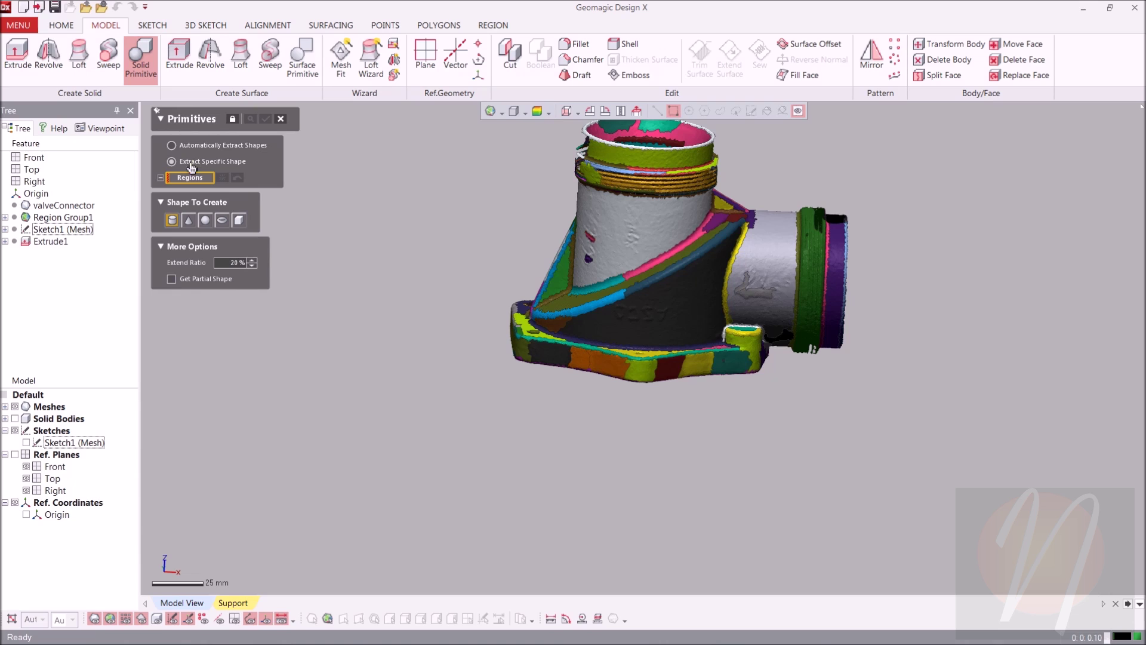
left_click(172, 220)
left_click(654, 323)
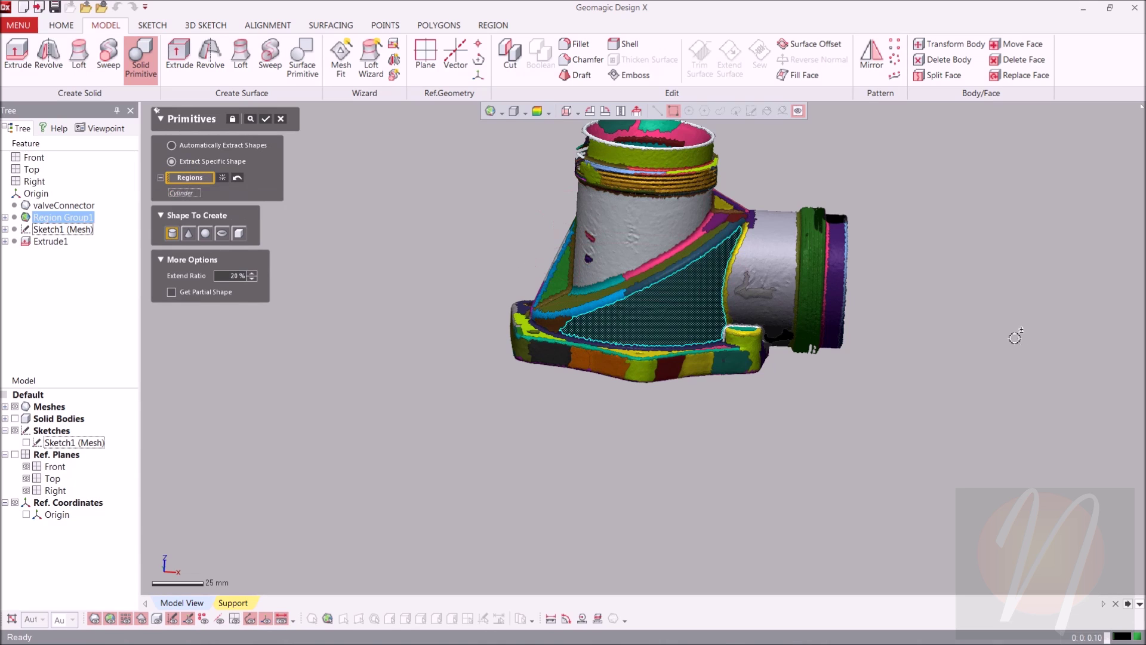
right_click_drag(1015, 338, 80, 484)
left_click(634, 331)
right_click_drag(333, 437, 788, 310)
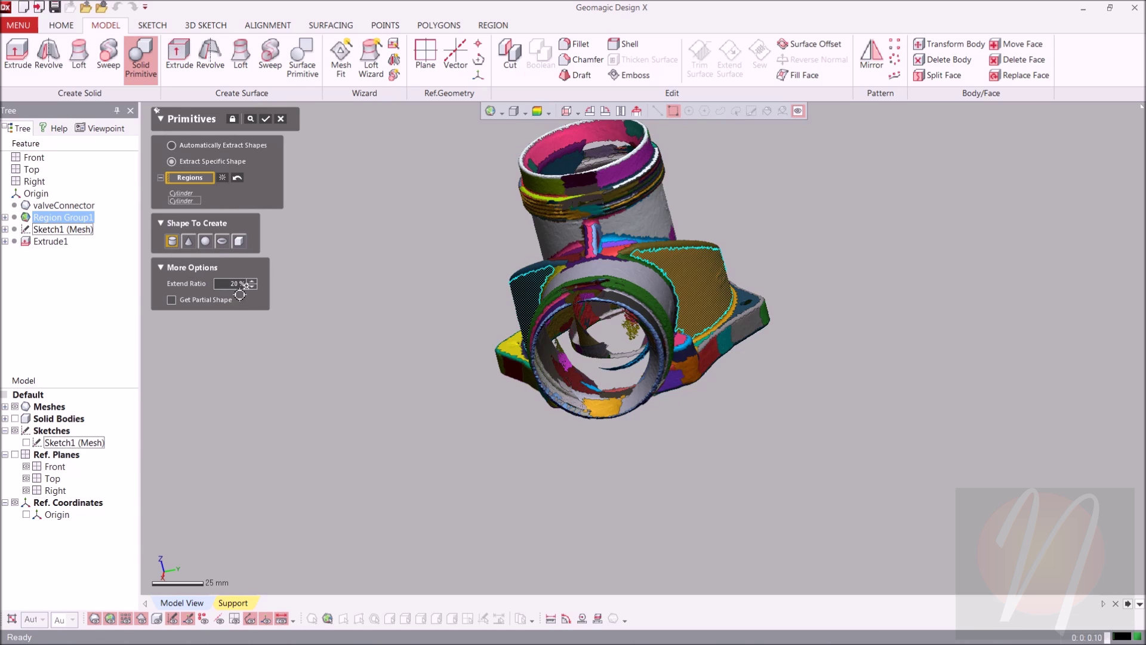
right_click_drag(412, 288, 453, 251)
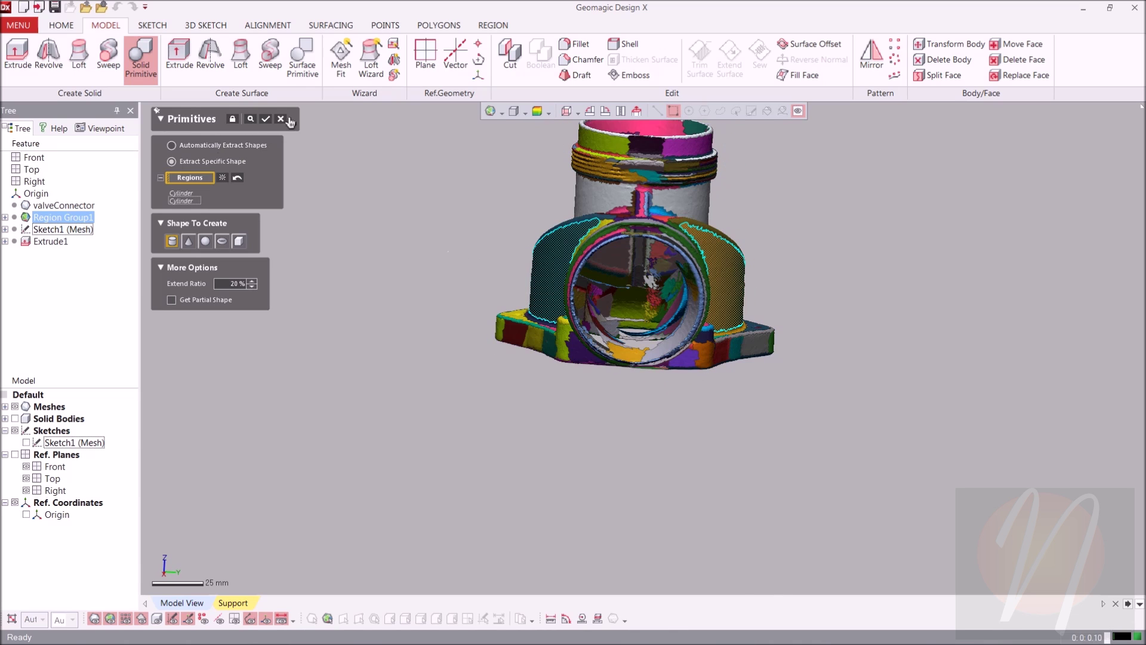
left_click(266, 120)
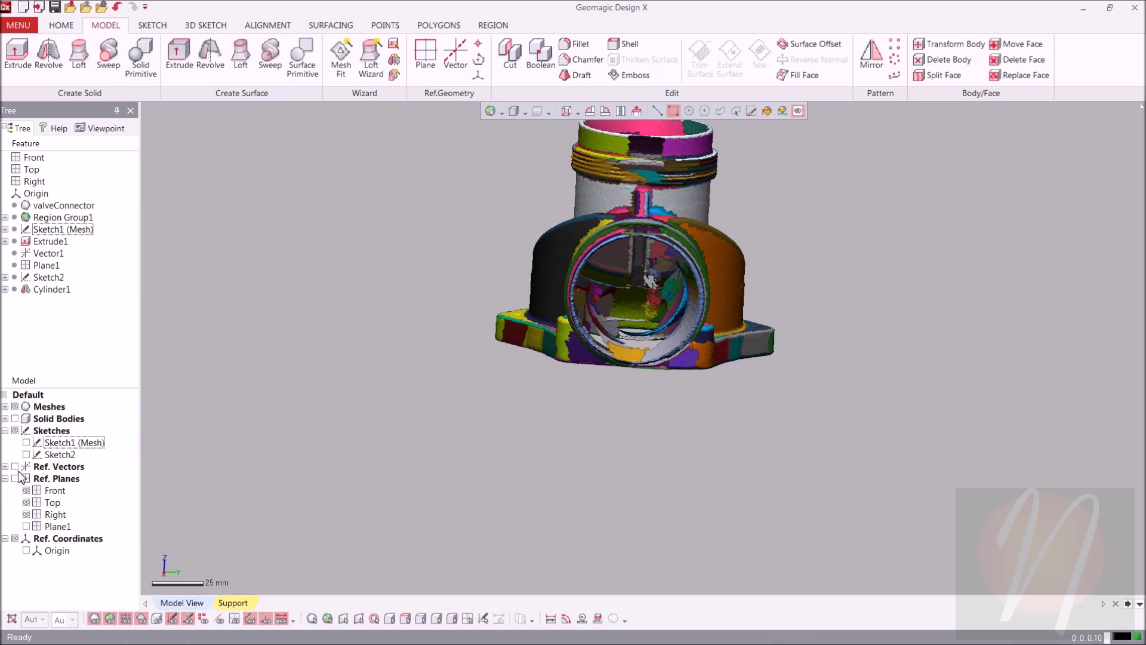
left_click(15, 419)
right_click_drag(793, 343, 651, 155)
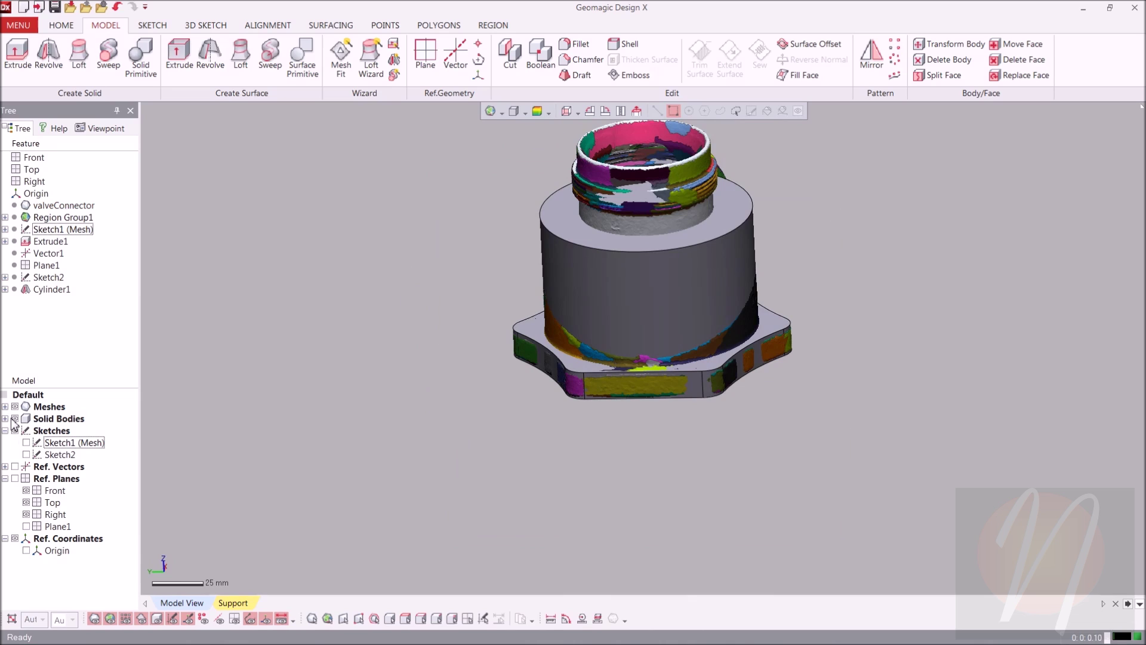
Hide the flange extrusion and the main body cylinder individually so that the scanned mesh is unobstructed
left_click(5, 419)
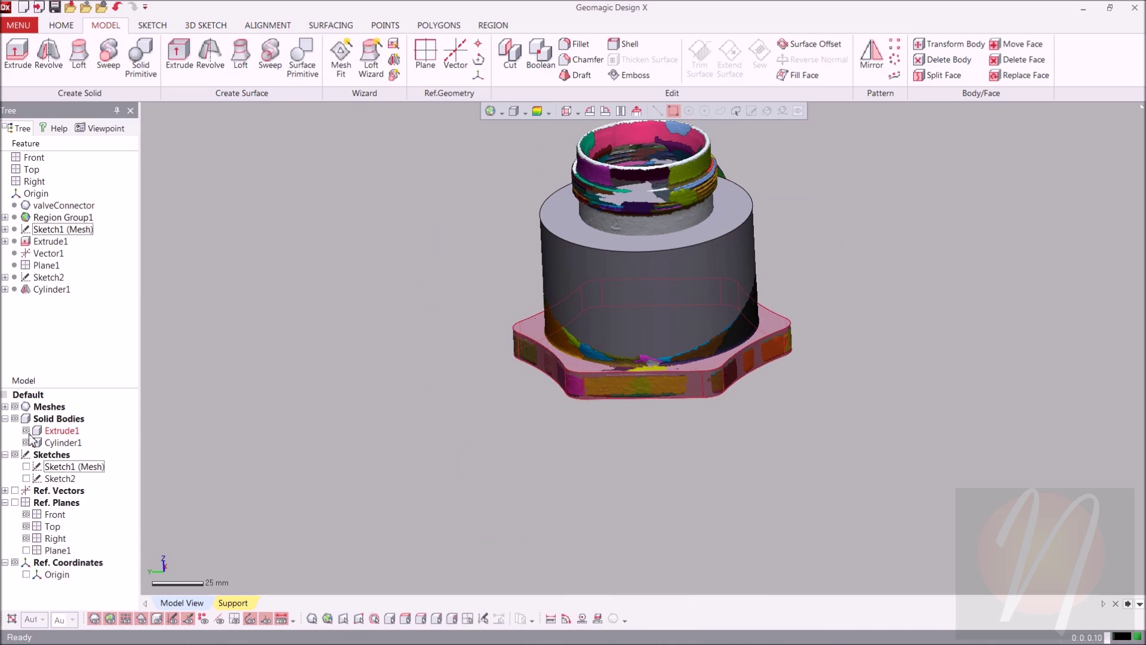
left_click(27, 430)
left_click(26, 442)
right_click_drag(865, 418, 926, 356)
mouse_move(712, 305)
right_mouse_down()
mouse_move(710, 262)
mouse_move(710, 291)
right_mouse_up()
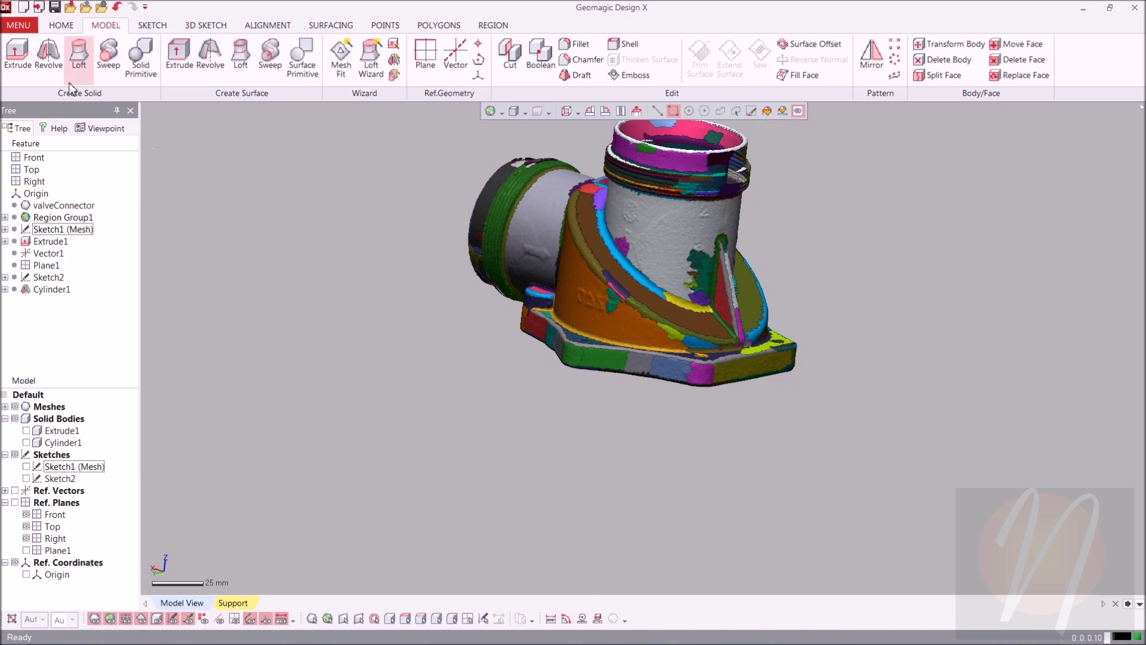
Extract a solid cylinder primitive from three cylindrical regions around the upright neck and its rim
left_click(141, 60)
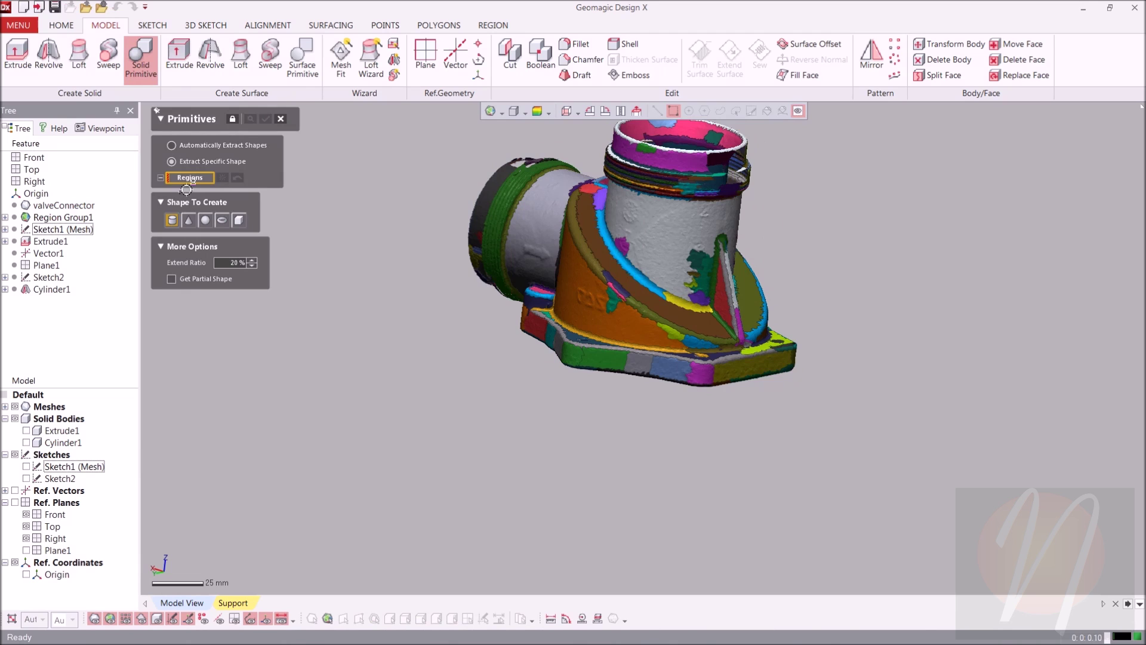
left_click(718, 219)
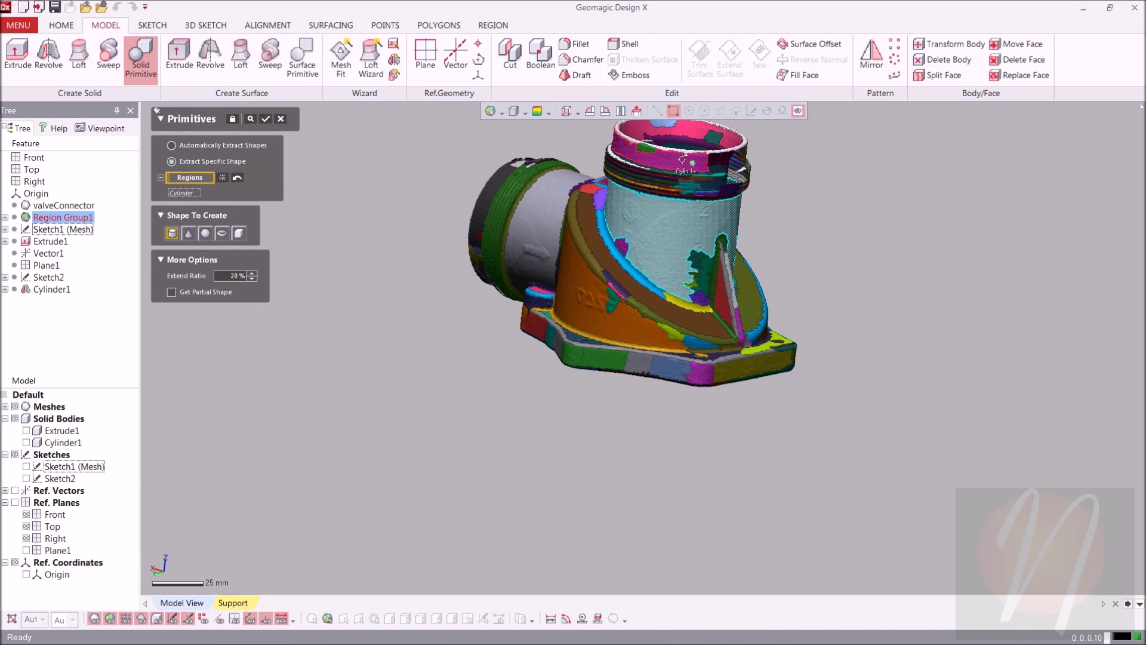
right_click_drag(770, 218, 366, 304)
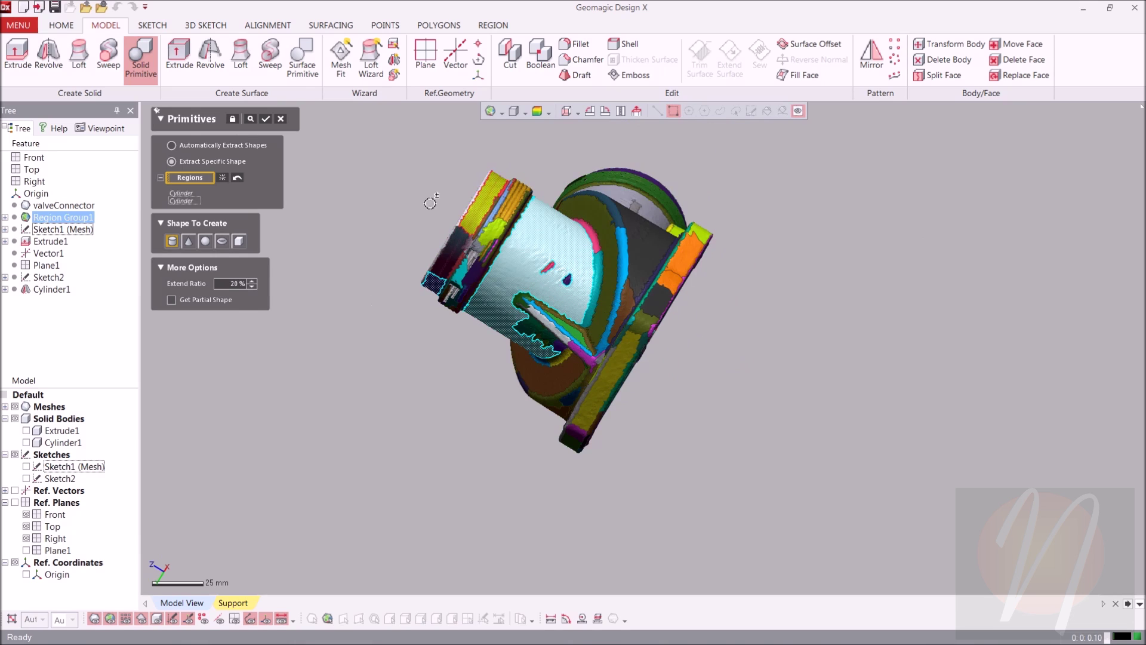
left_click(475, 203)
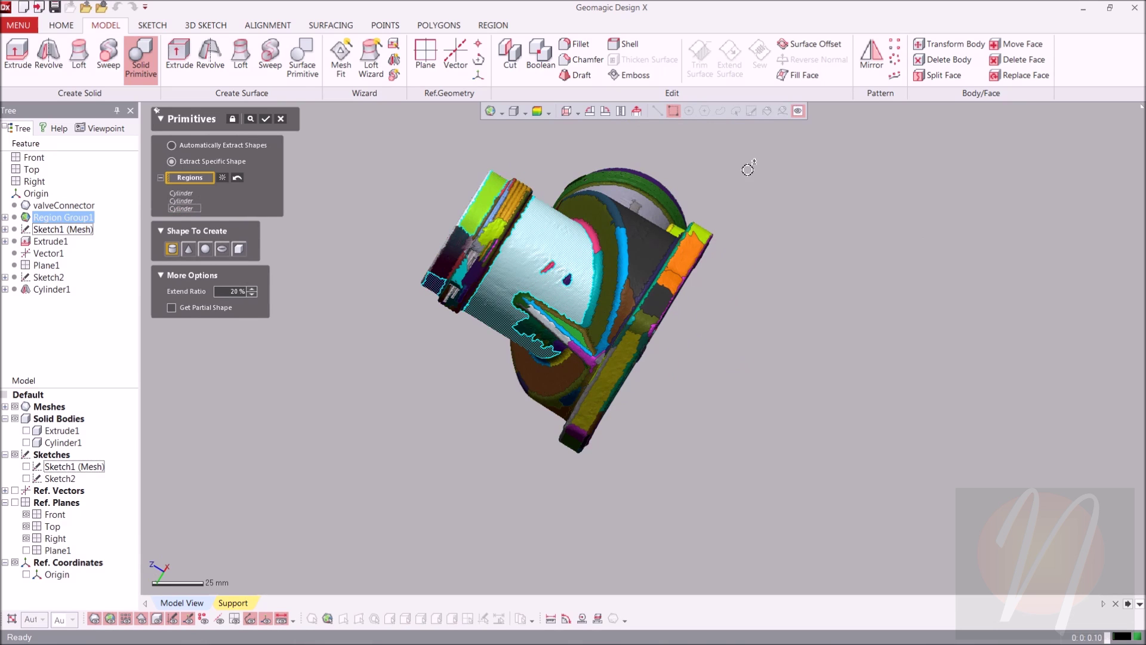
right_click_drag(747, 171, 704, 215)
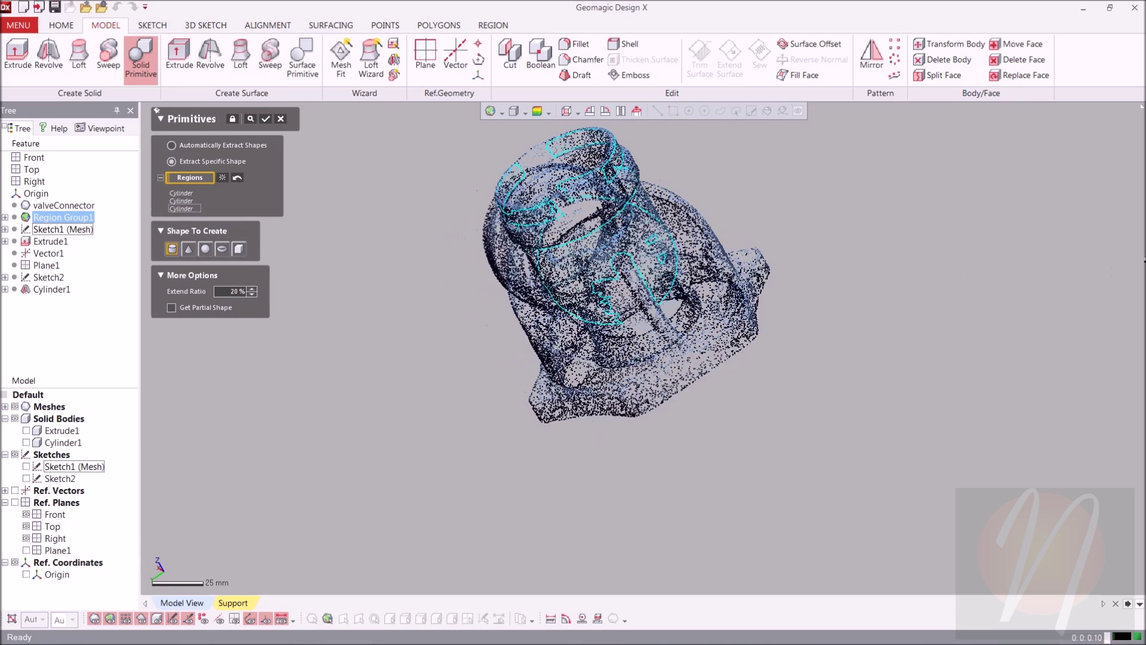
left_click(265, 119)
Extract a solid cylinder primitive from three cylindrical regions of the horizontal side pipe and its rim
mouse_move(415, 310)
right_mouse_down()
mouse_move(979, 212)
mouse_move(900, 304)
mouse_move(272, 293)
right_mouse_up()
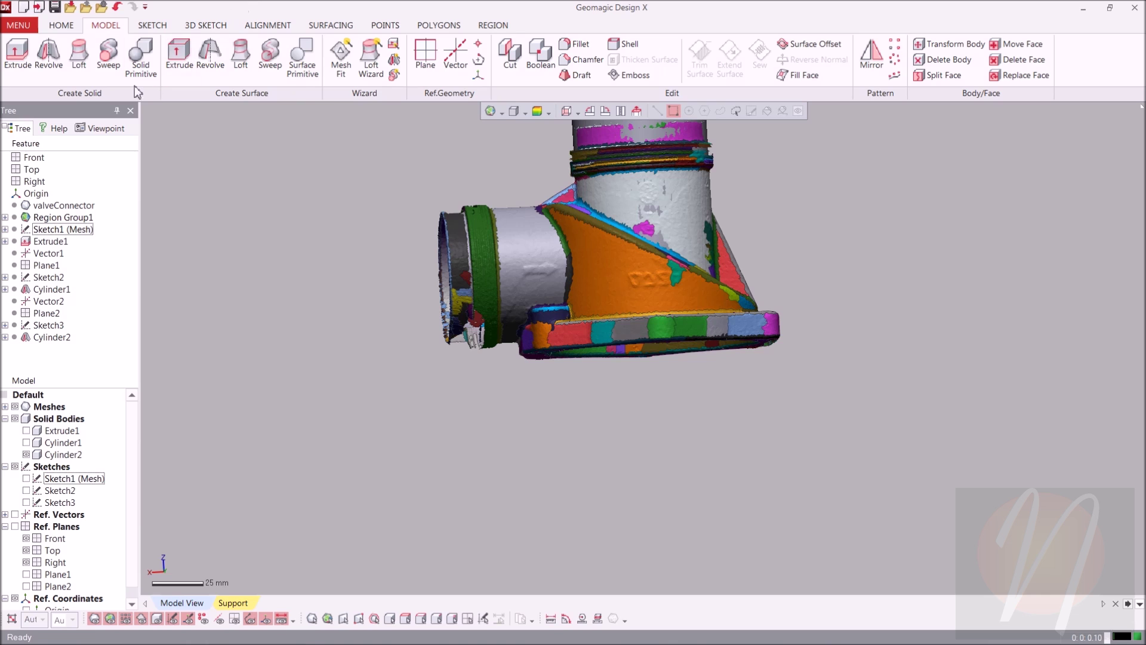
left_click(148, 62)
left_click(529, 244)
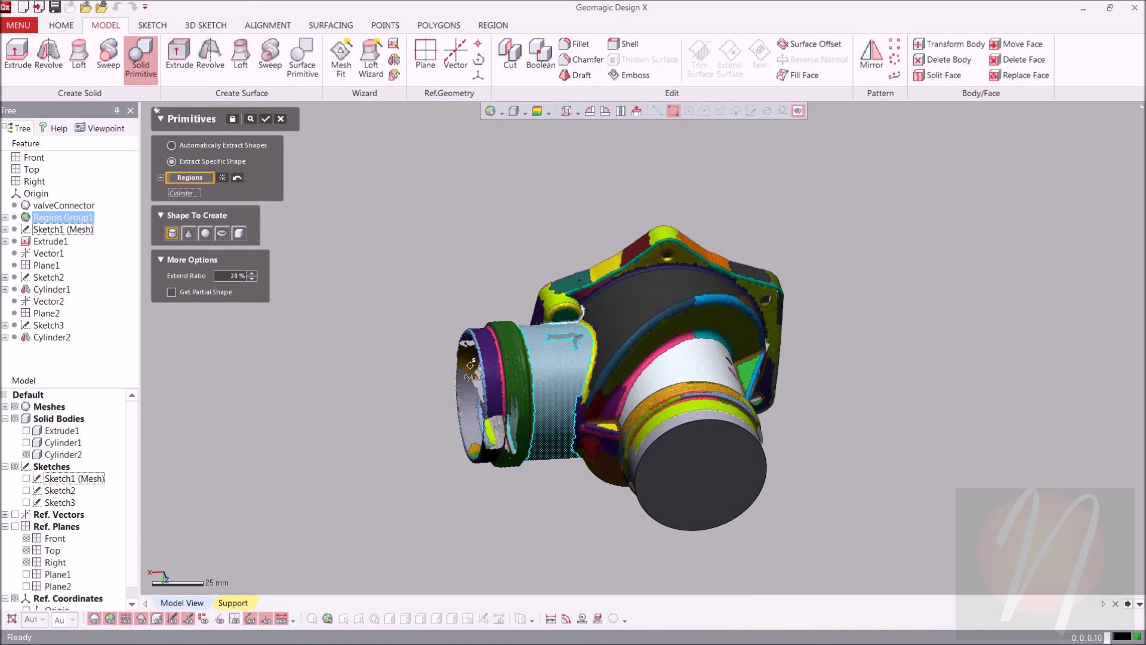
left_click(487, 387)
right_click_drag(552, 498, 548, 173)
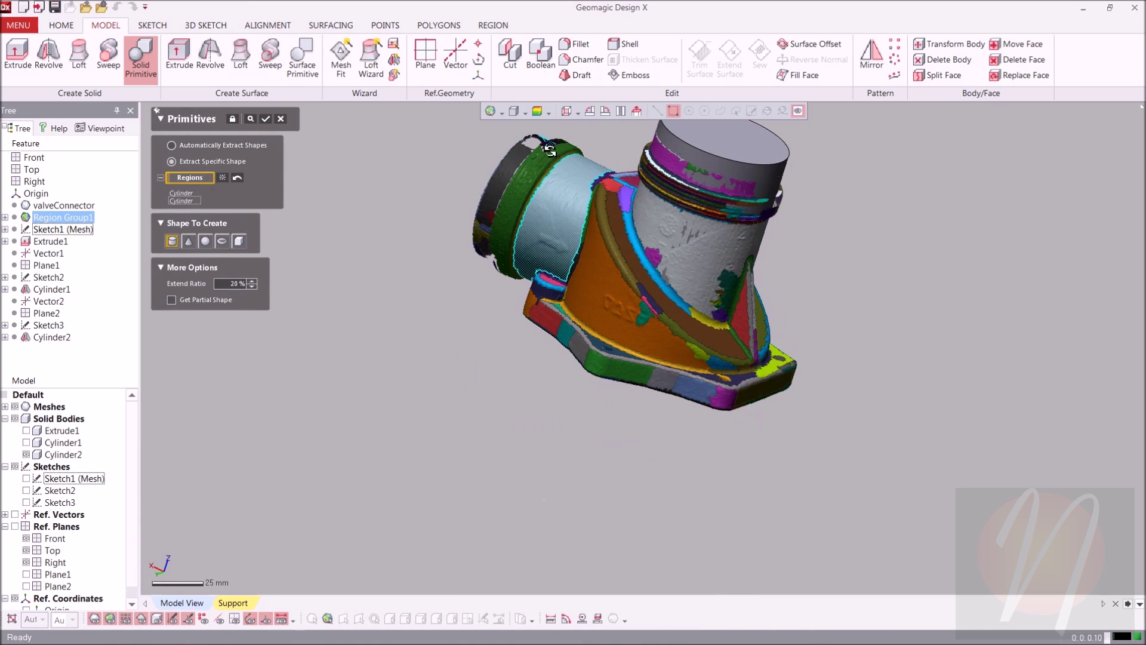
left_click(265, 119)
Compare the ends of both pipe cylinders with the scan in wireframe body display, and restore the shaded display with edges
mouse_move(732, 371)
right_mouse_down()
mouse_move(1067, 256)
mouse_move(287, 295)
mouse_move(597, 312)
mouse_move(904, 371)
mouse_move(870, 135)
mouse_move(489, 310)
mouse_move(504, 218)
mouse_move(630, 242)
mouse_move(662, 213)
mouse_move(673, 413)
mouse_move(669, 352)
right_mouse_up()
scroll(662, 213, "down", 2)
scroll(663, 213, "up", 2)
right_click_drag(683, 302, 697, 286)
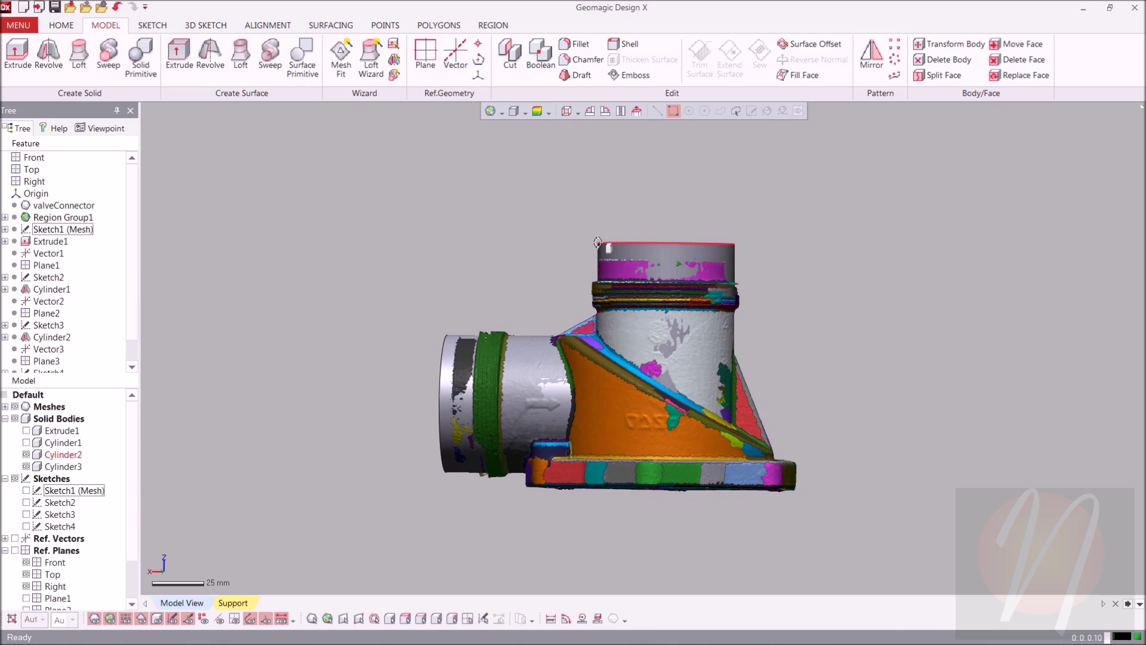
left_click(502, 112)
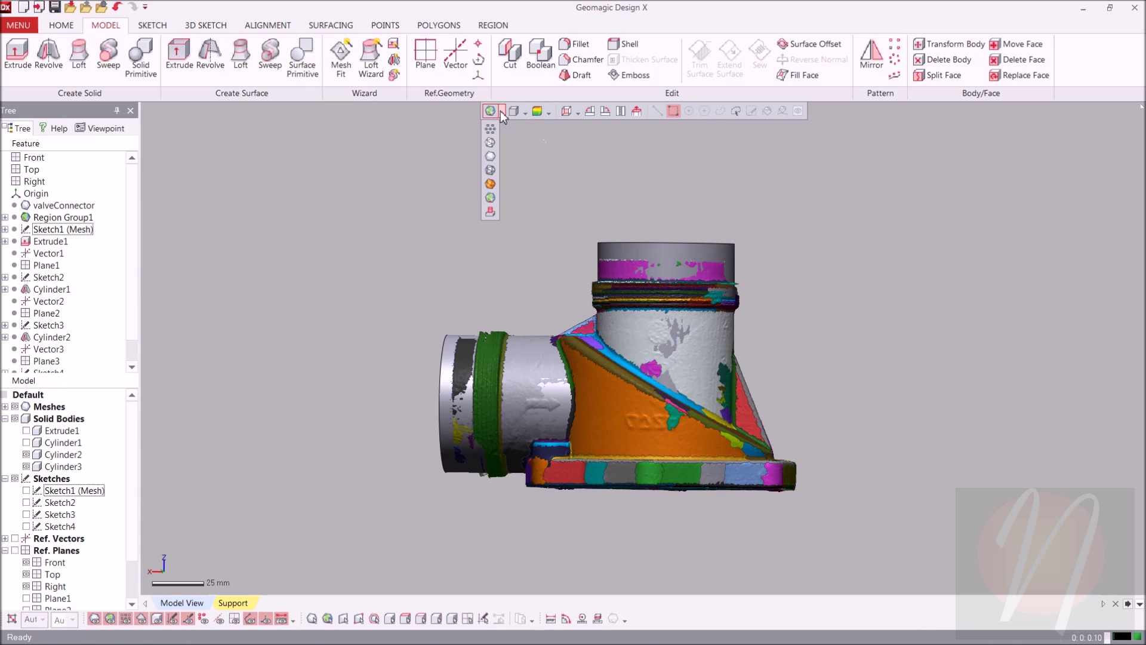
left_click(492, 143)
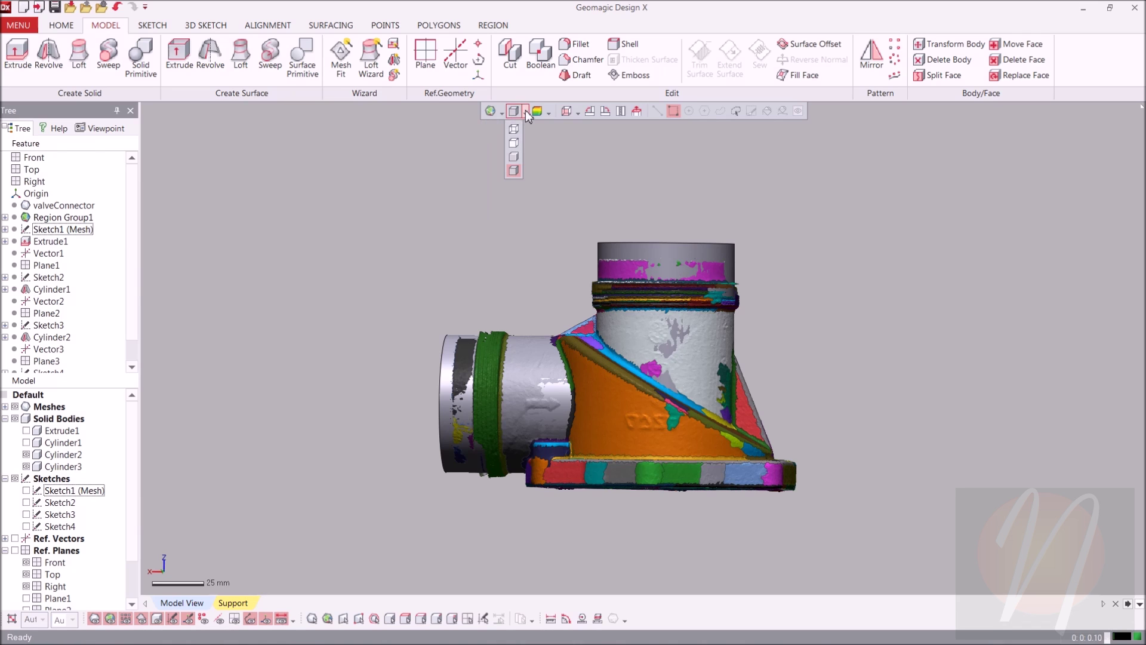
scroll(670, 238, "up", 3)
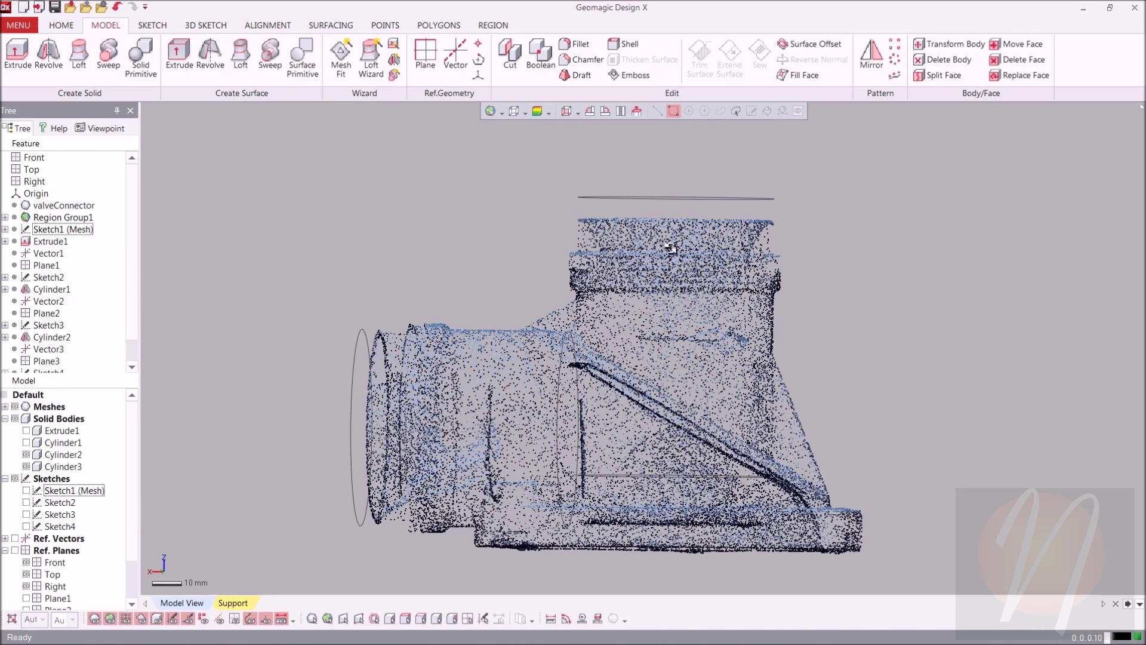
right_click_drag(661, 236, 666, 232)
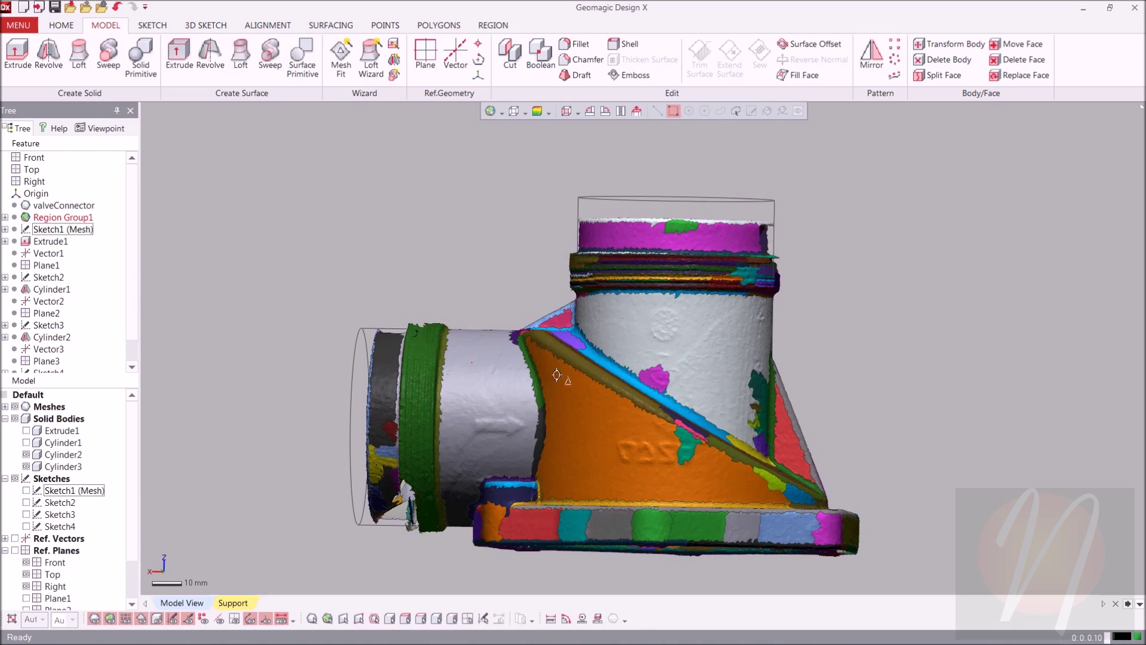
right_click_drag(620, 258, 498, 164)
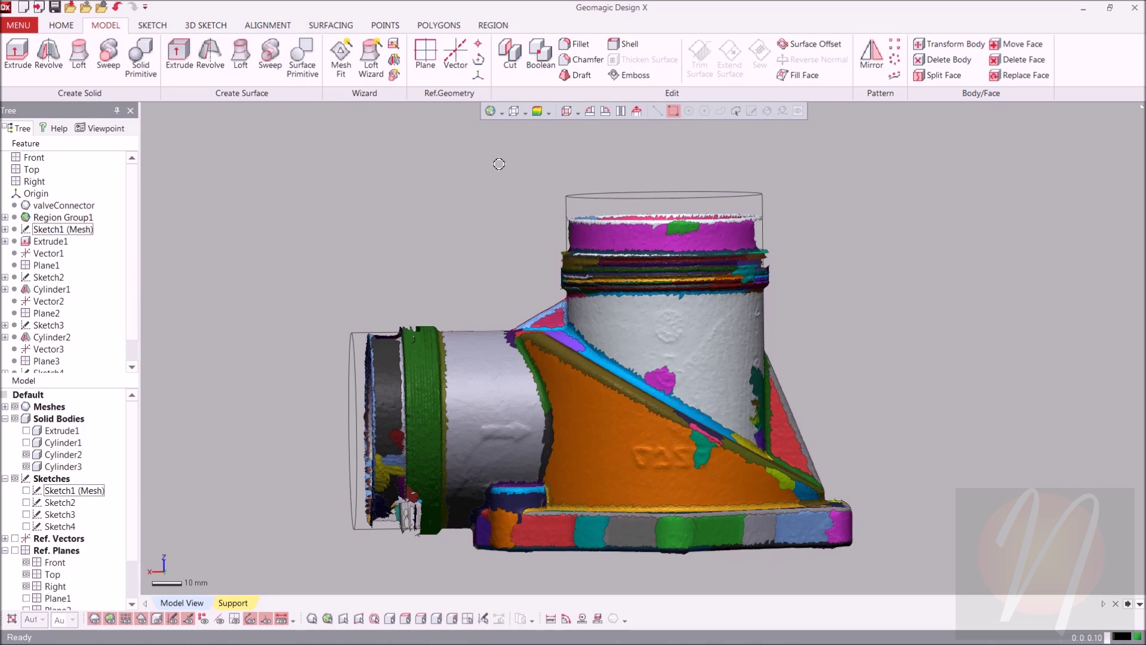
left_click(524, 112)
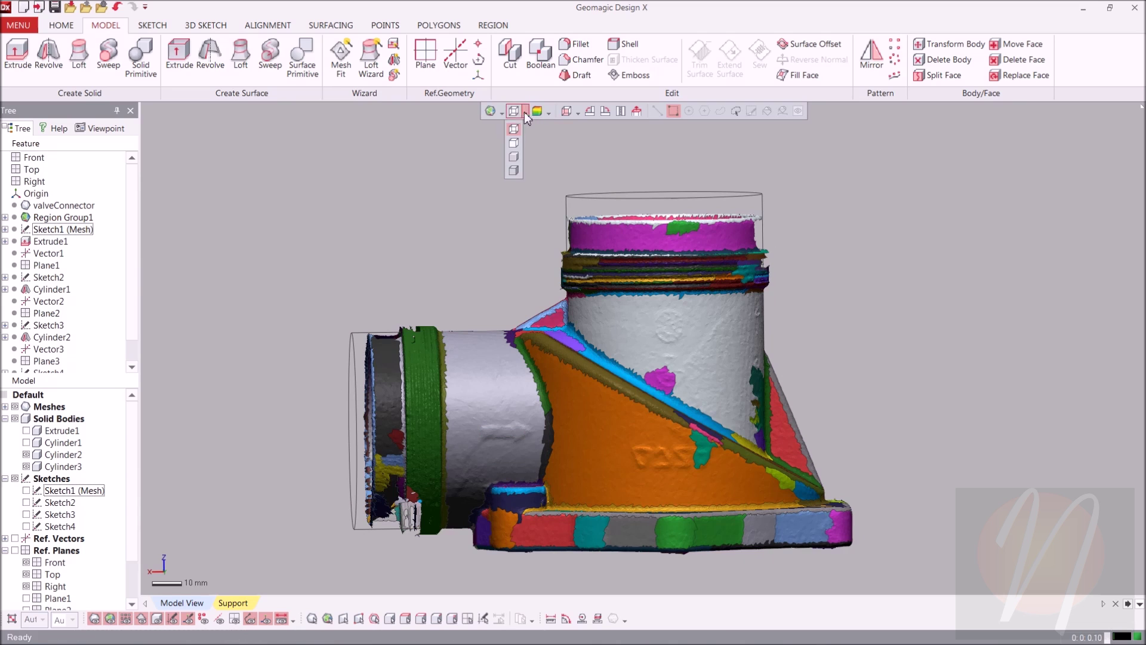
left_click(515, 170)
Start a Move Face translation of the upright cylinder's top face along its own normal, pulling it 8.5 mm into the body
mouse_move(943, 229)
right_mouse_down()
mouse_move(939, 299)
mouse_move(951, 129)
right_mouse_up()
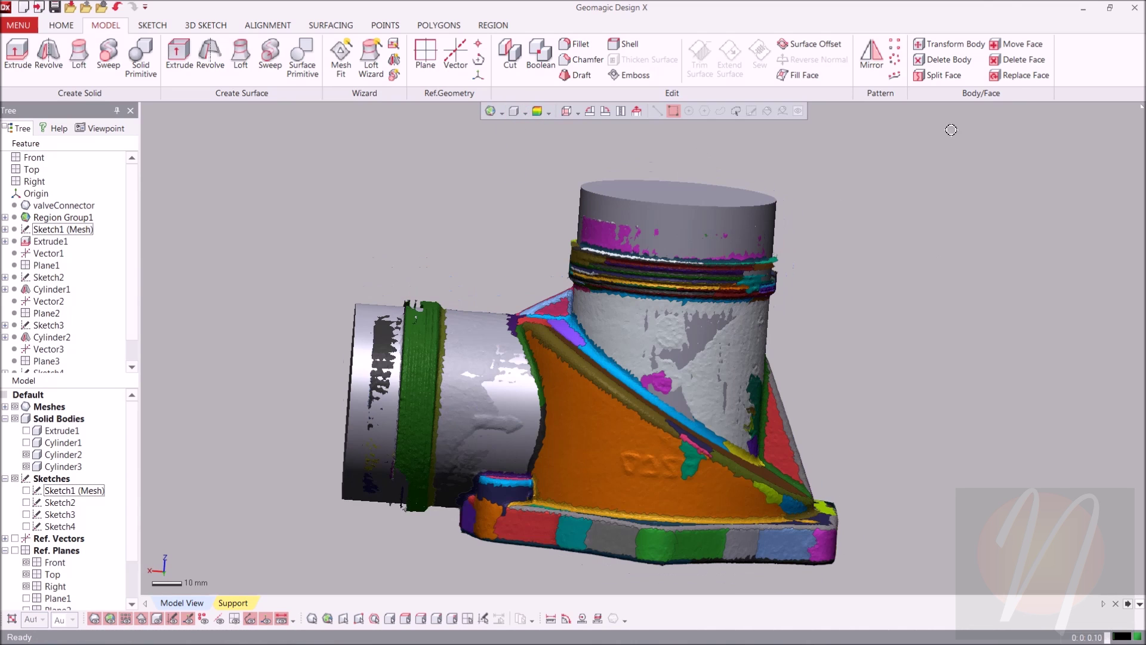
left_click(1018, 49)
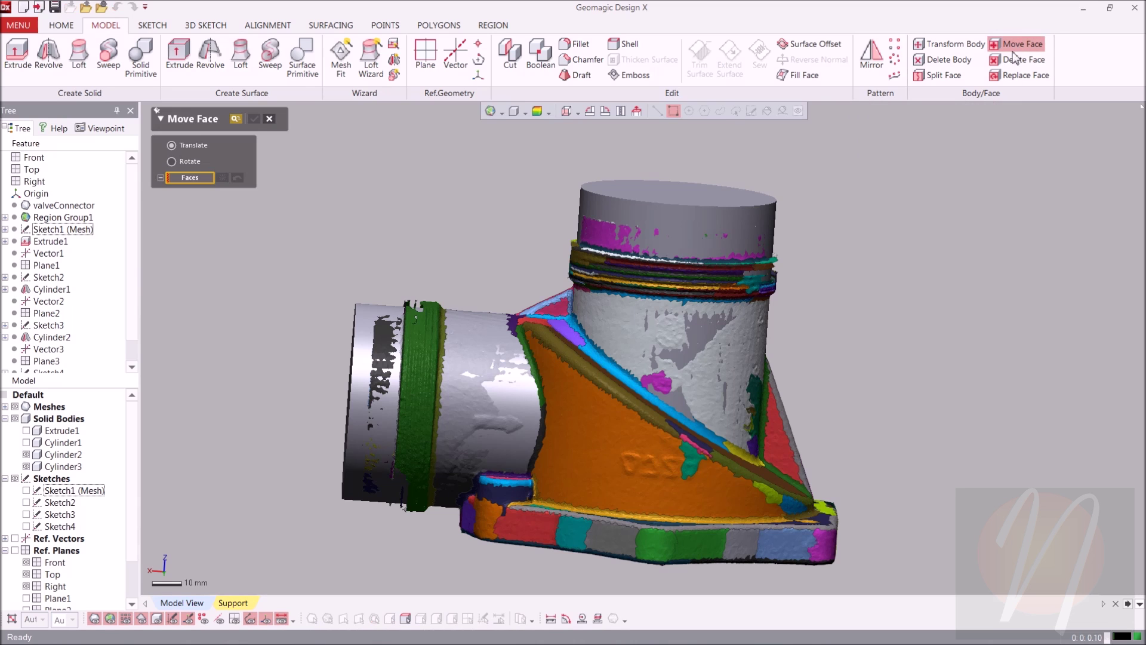
mouse_move(999, 277)
right_mouse_down()
mouse_move(946, 366)
mouse_move(1007, 249)
mouse_move(835, 213)
right_mouse_up()
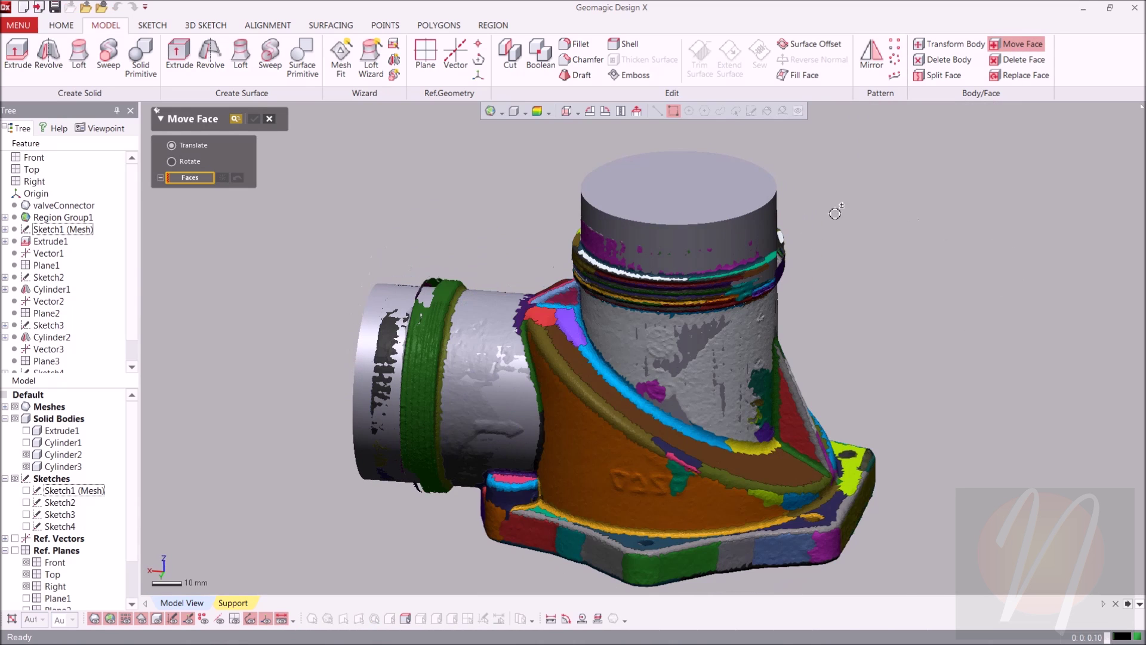
left_click(640, 195)
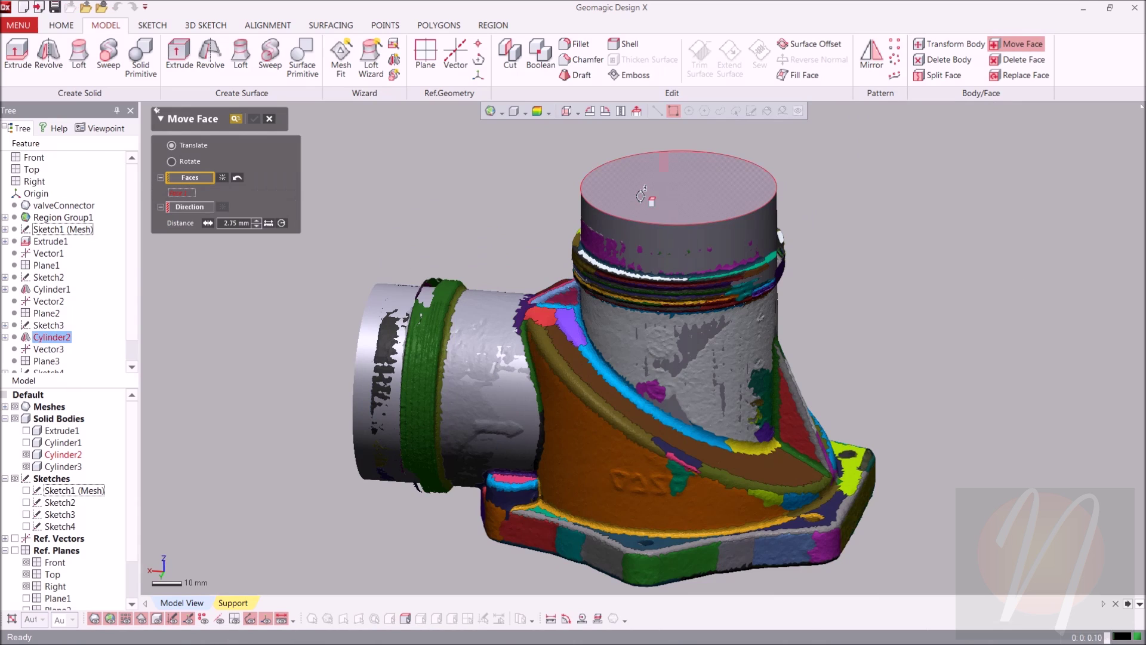
left_click(202, 209)
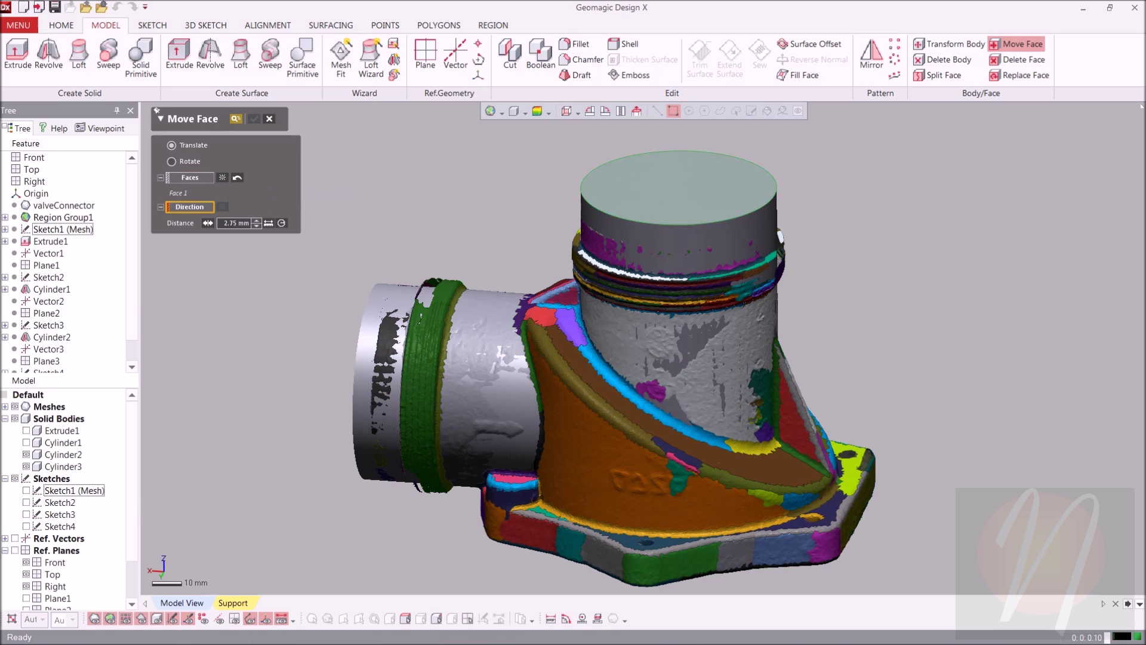
left_click(673, 216)
right_click_drag(688, 323, 596, 268)
scroll(627, 231, "up", 3)
mouse_move(626, 230)
right_mouse_down("ctrl")
mouse_move(618, 355)
mouse_move(649, 327)
right_mouse_up("ctrl")
scroll(648, 352, "up", 2)
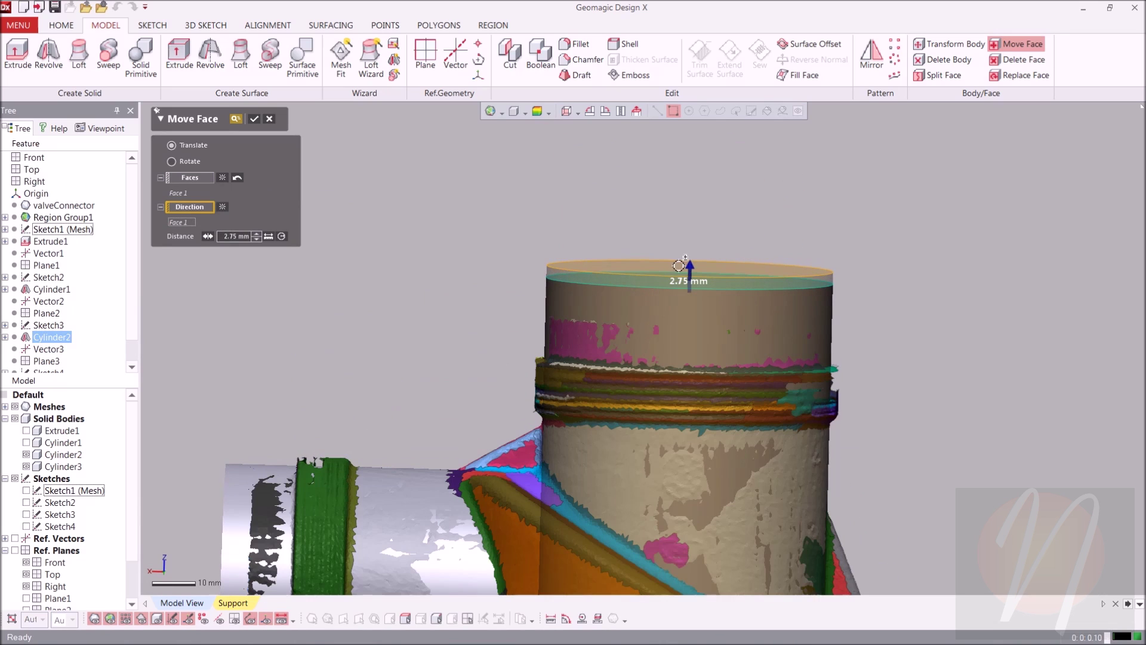
left_click_drag(692, 272, 697, 322)
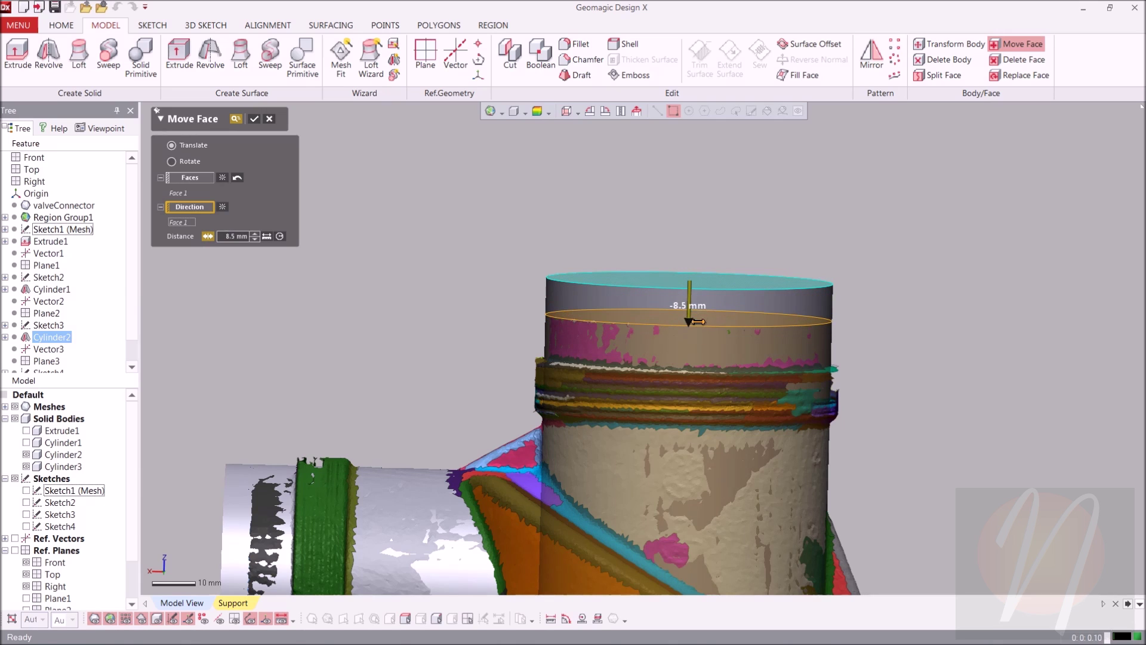
right_click_drag(704, 409, 686, 385)
Display the bodies as wireframe, set the top face's inward move to 7.5 mm to match the scanned rim, and apply it
left_click(524, 113)
left_click(517, 131)
mouse_move(856, 381)
right_mouse_down()
mouse_move(863, 361)
mouse_move(867, 371)
right_mouse_up()
scroll(761, 352, "up", 2)
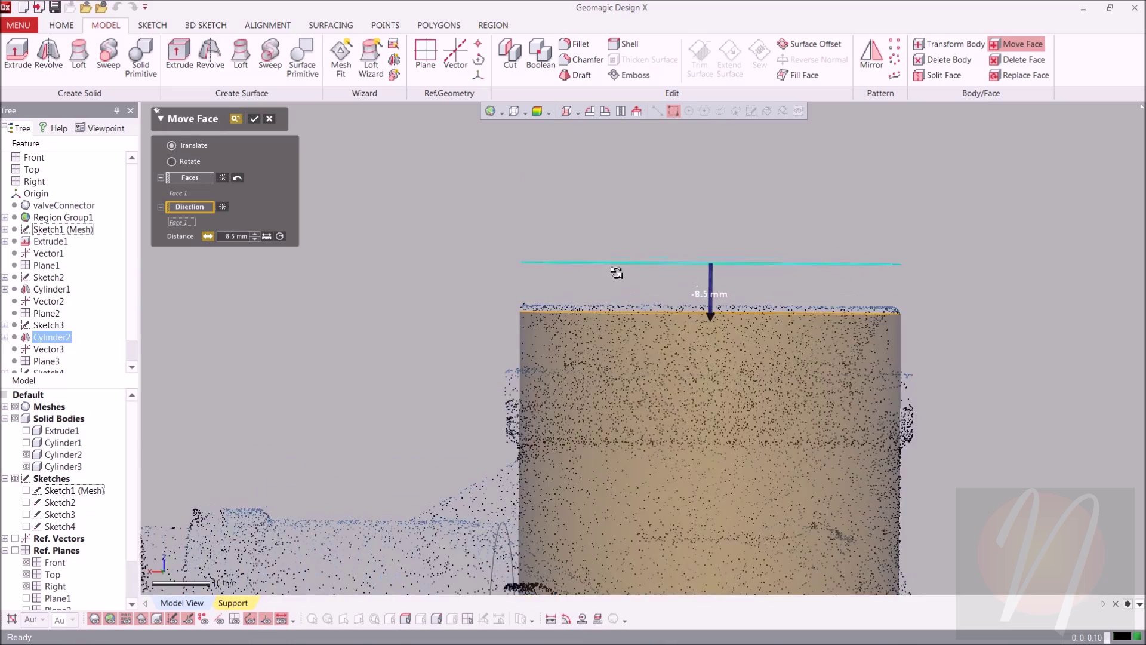
right_click_drag(735, 331, 722, 328)
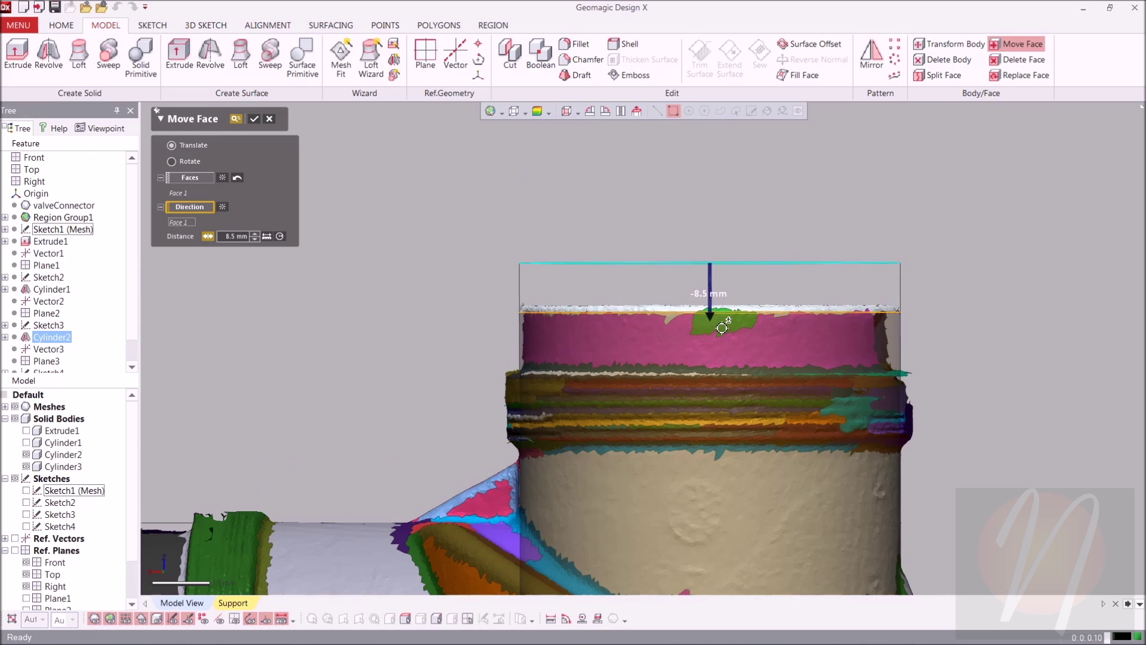
left_click_drag(714, 320, 715, 315)
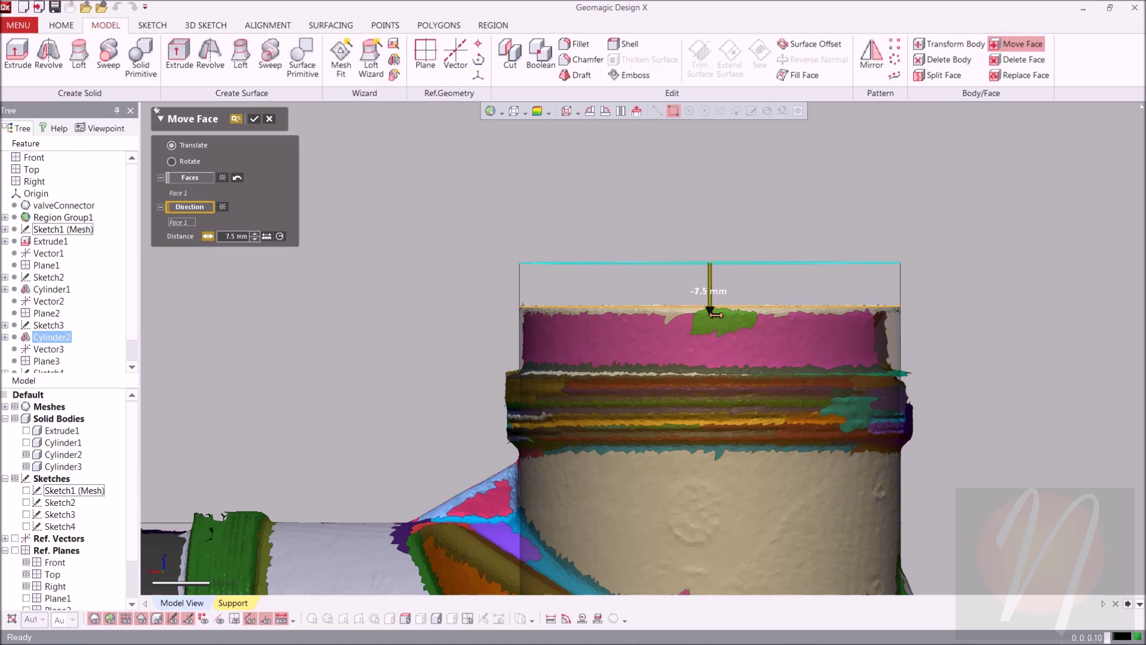
mouse_move(515, 359)
right_mouse_down()
mouse_move(752, 307)
mouse_move(505, 412)
right_mouse_up()
left_click(257, 122)
Move the side pipe cylinder's outer end face 5 mm inward along its own normal to meet the scanned rim
mouse_move(1015, 254)
right_mouse_down()
mouse_move(844, 417)
mouse_move(751, 373)
mouse_move(637, 231)
mouse_move(1022, 309)
right_mouse_up()
mouse_move(654, 205)
right_mouse_down()
mouse_move(742, 376)
mouse_move(867, 177)
right_mouse_up()
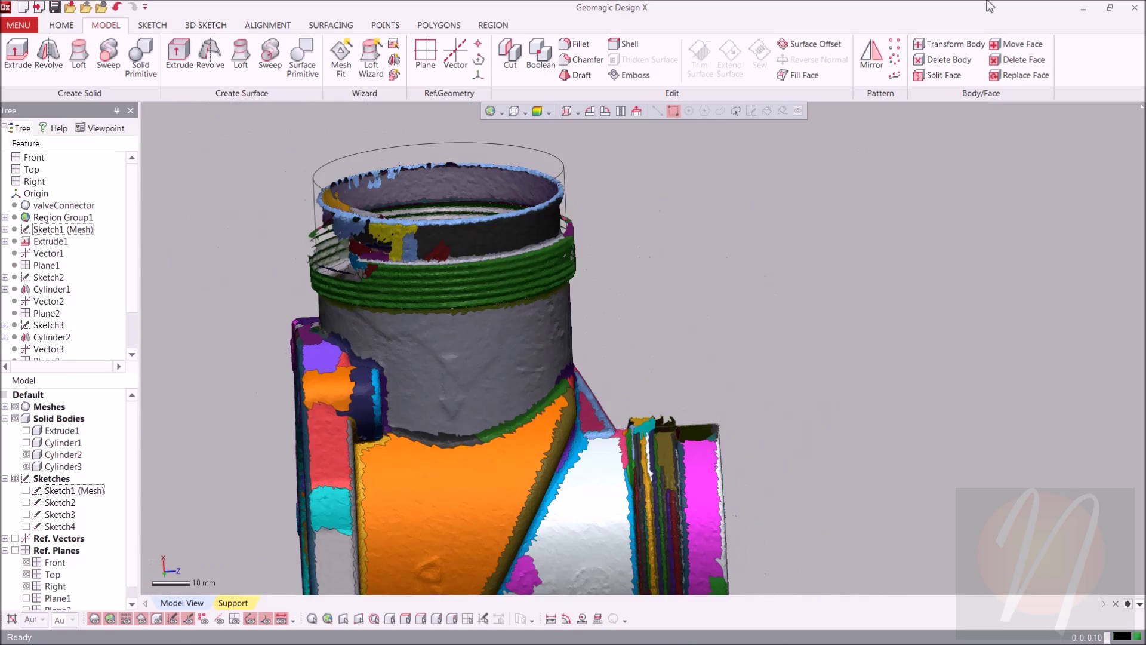
left_click(1022, 43)
left_click(352, 179)
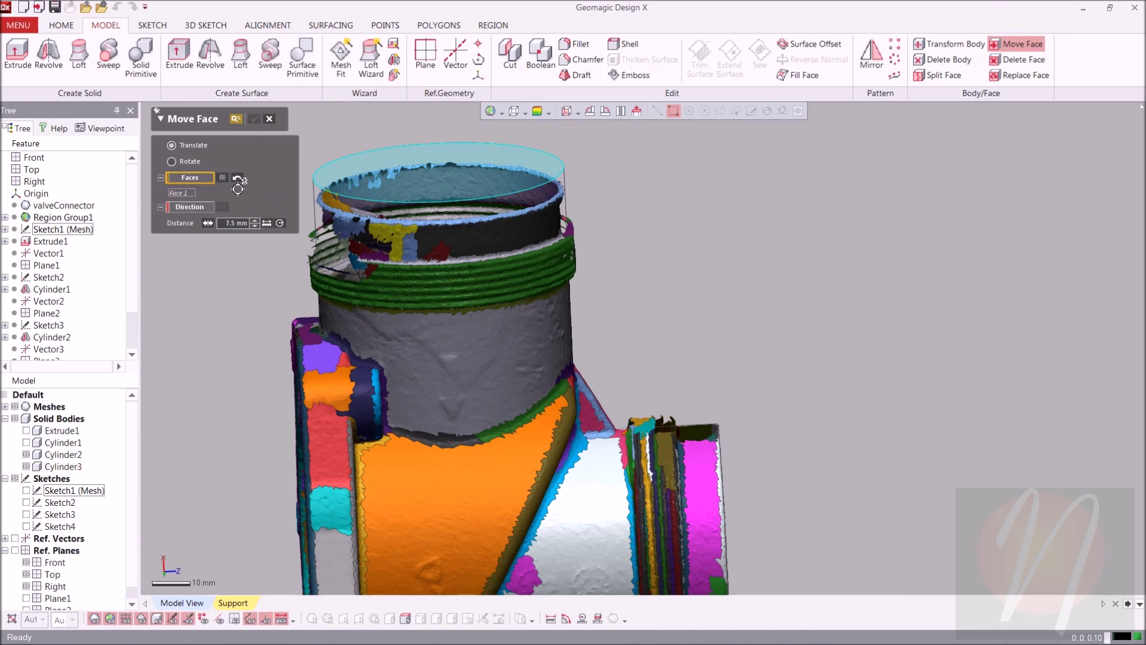
left_click(200, 207)
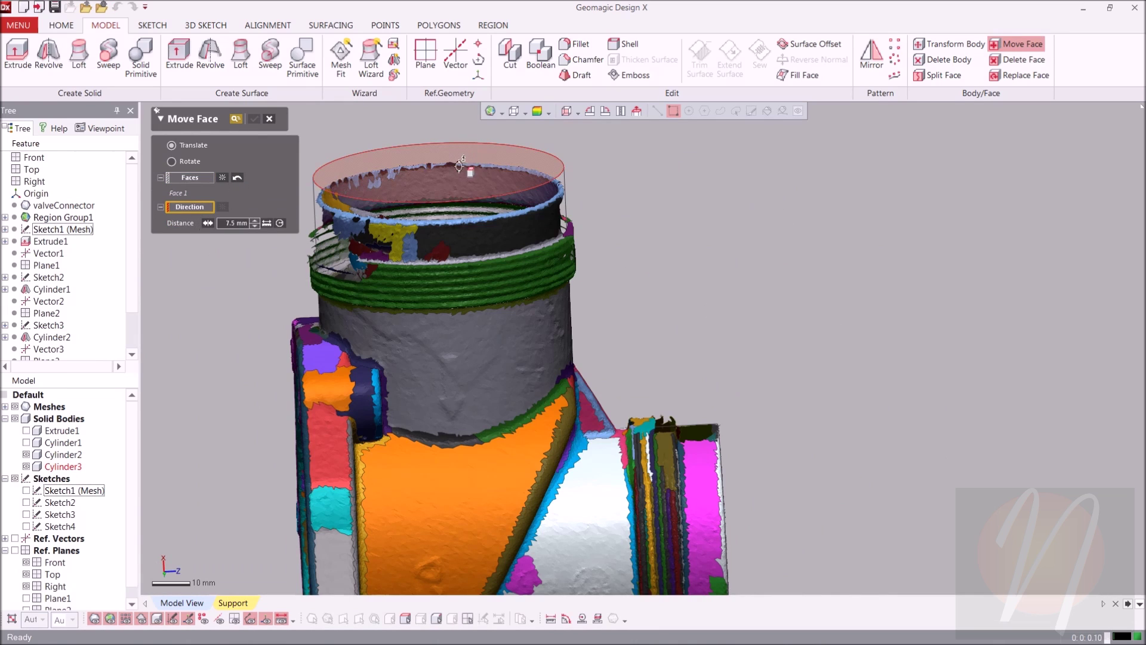
left_click(459, 166)
mouse_move(476, 190)
right_mouse_down()
mouse_move(544, 169)
mouse_move(548, 295)
mouse_move(622, 302)
mouse_move(607, 259)
right_mouse_up()
left_click_drag(473, 261, 472, 310)
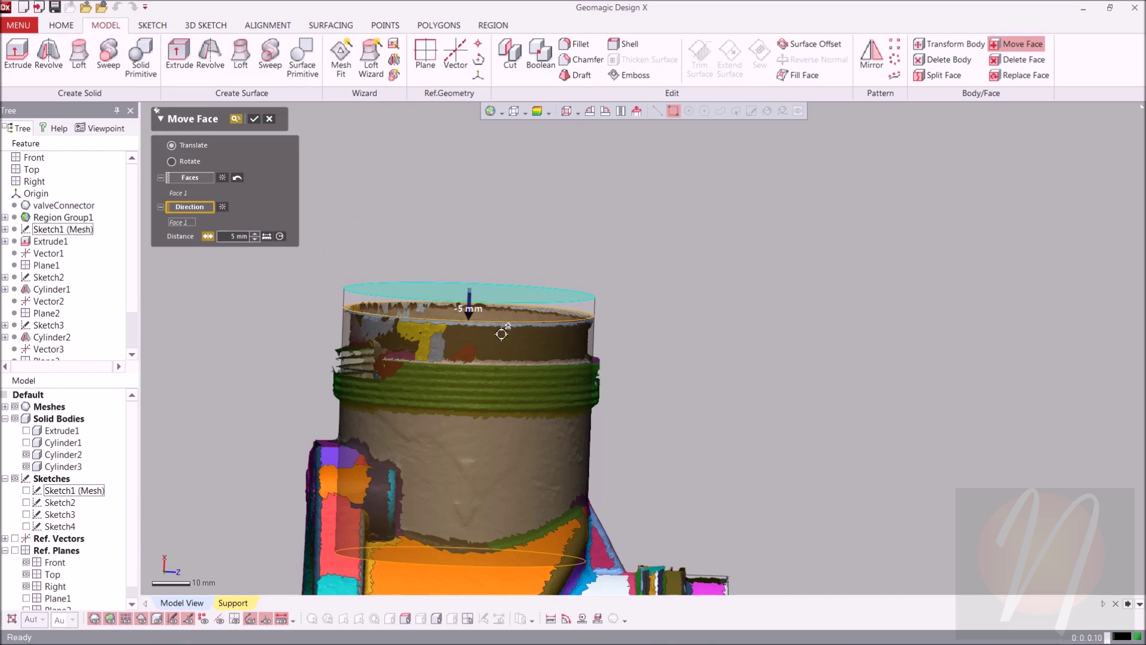
right_click_drag(501, 334, 500, 316)
scroll(499, 317, "up", 3)
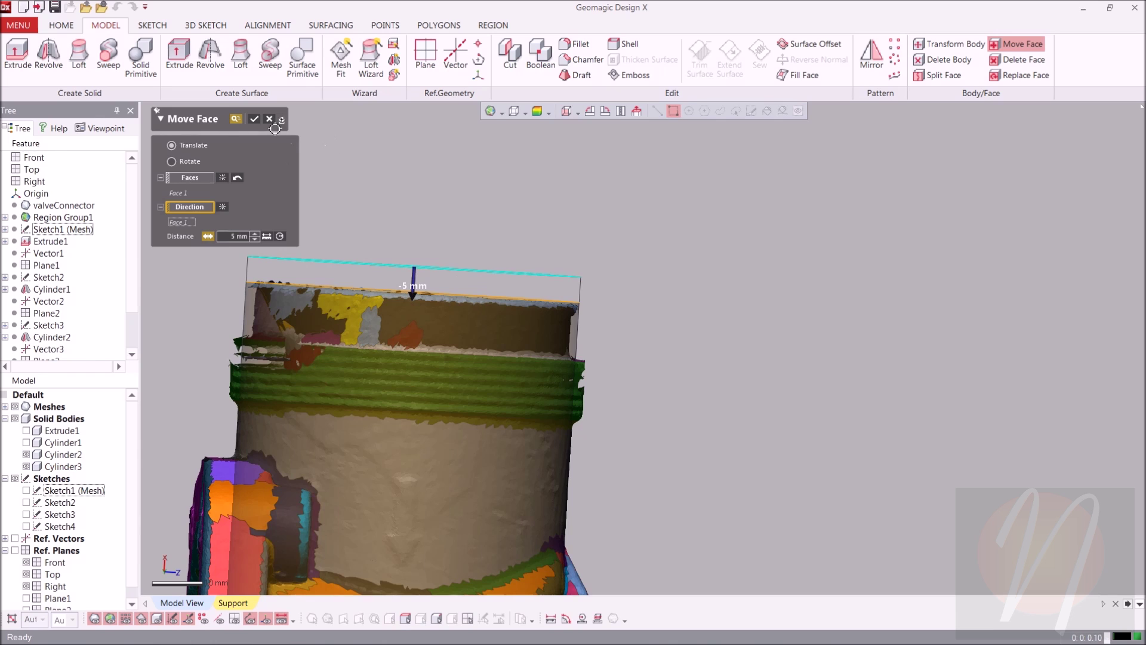
left_click(256, 123)
Restore the shaded display with edges for the solid bodies and view the whole valve connector
scroll(816, 360, "down", 4)
right_click_drag(816, 360, 617, 266)
left_click(525, 112)
left_click(516, 173)
right_click_drag(683, 348, 849, 328)
scroll(850, 327, "down", 5)
mouse_move(746, 291)
right_mouse_down()
mouse_move(350, 343)
mouse_move(1116, 426)
mouse_move(494, 368)
mouse_move(282, 276)
mouse_move(533, 309)
mouse_move(371, 302)
right_mouse_up()
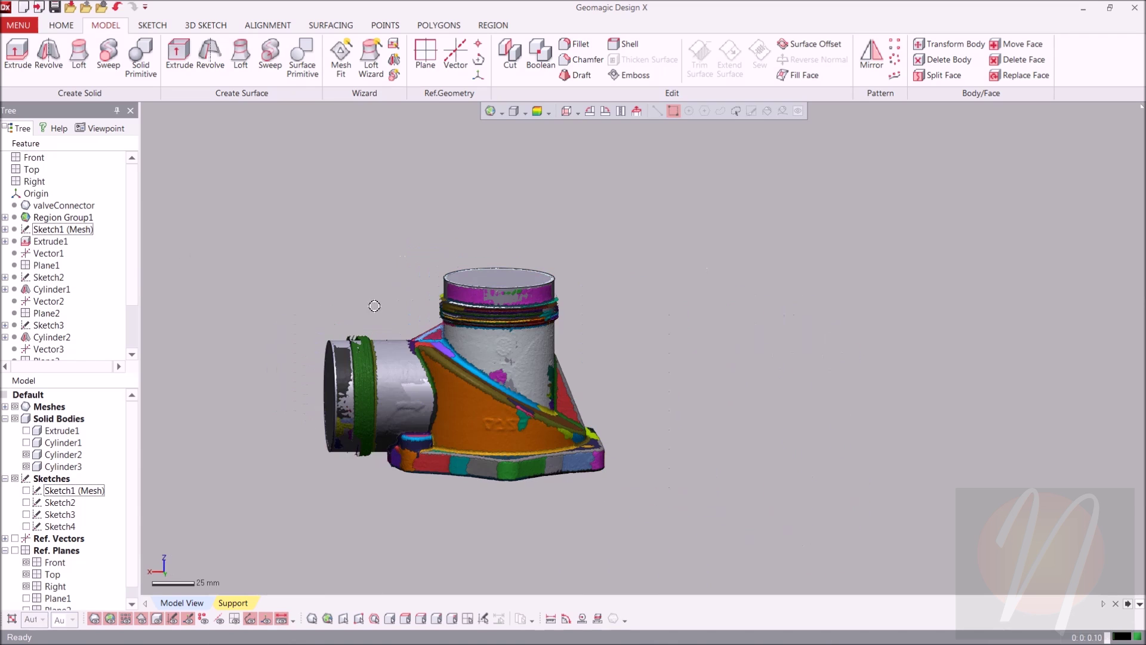
Show the main body cylinder and the flange extrusion again, and inspect all four solid bodies against the scan
left_click(25, 443)
left_click(25, 430)
left_click_drag(592, 373, 796, 328)
right_click_drag(769, 331, 878, 285, "ctrl")
scroll(596, 334, "up", 5)
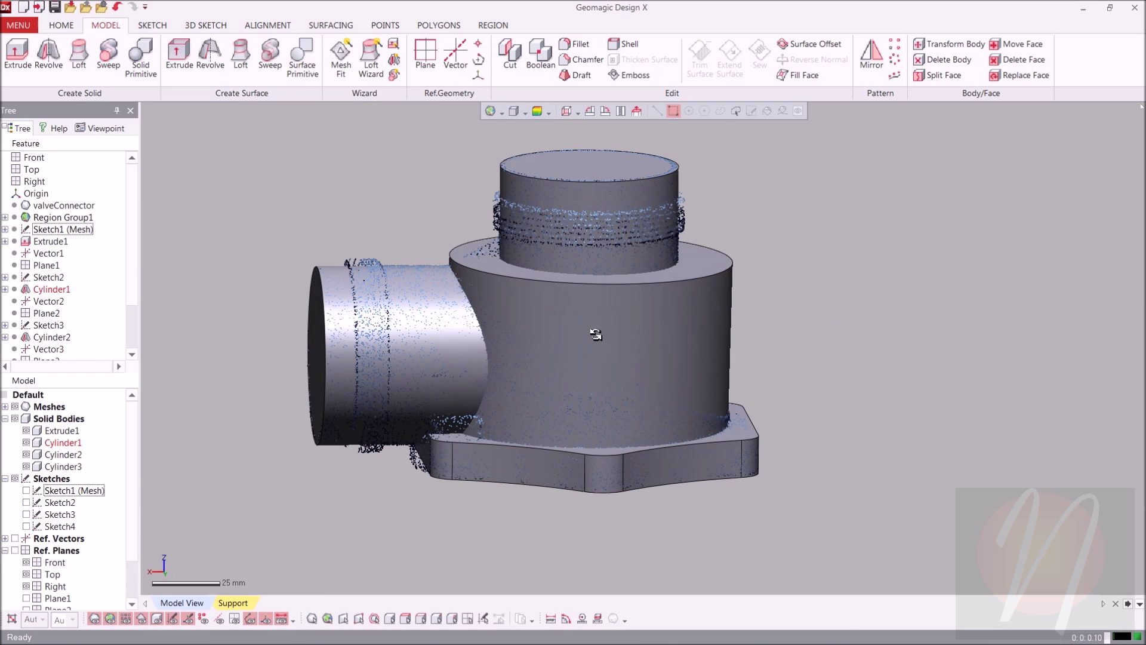
right_click_drag(548, 344, 561, 330)
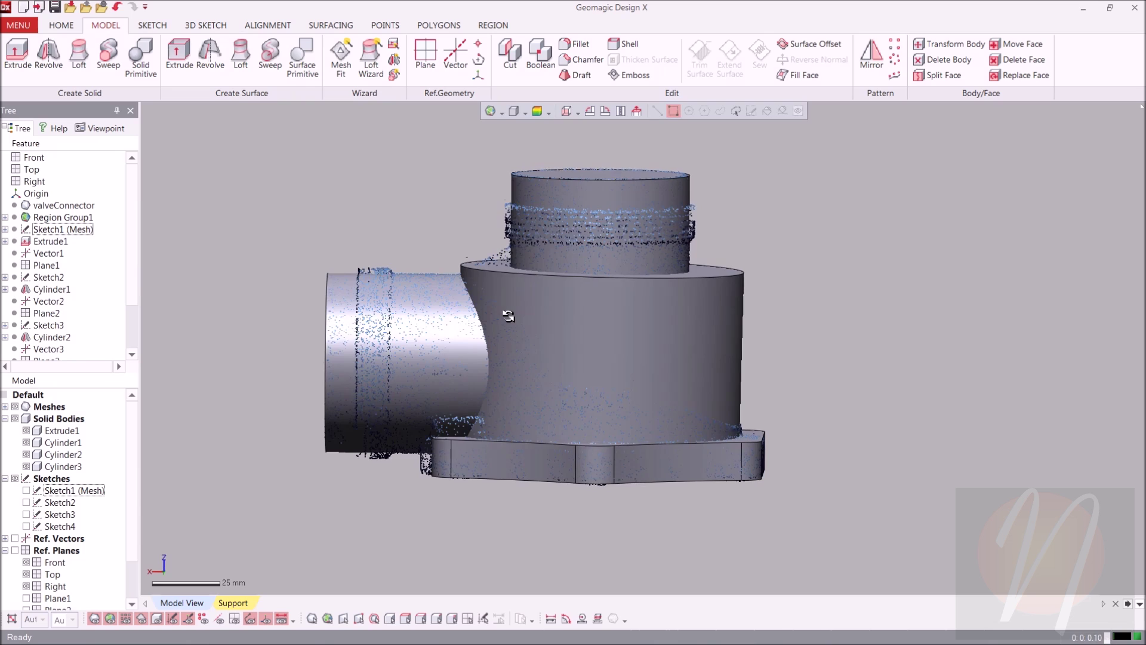
Hide the main body cylinder and add a best-fit reference plane extracted from the two sloped planar regions around the upright pipe
left_click(26, 444)
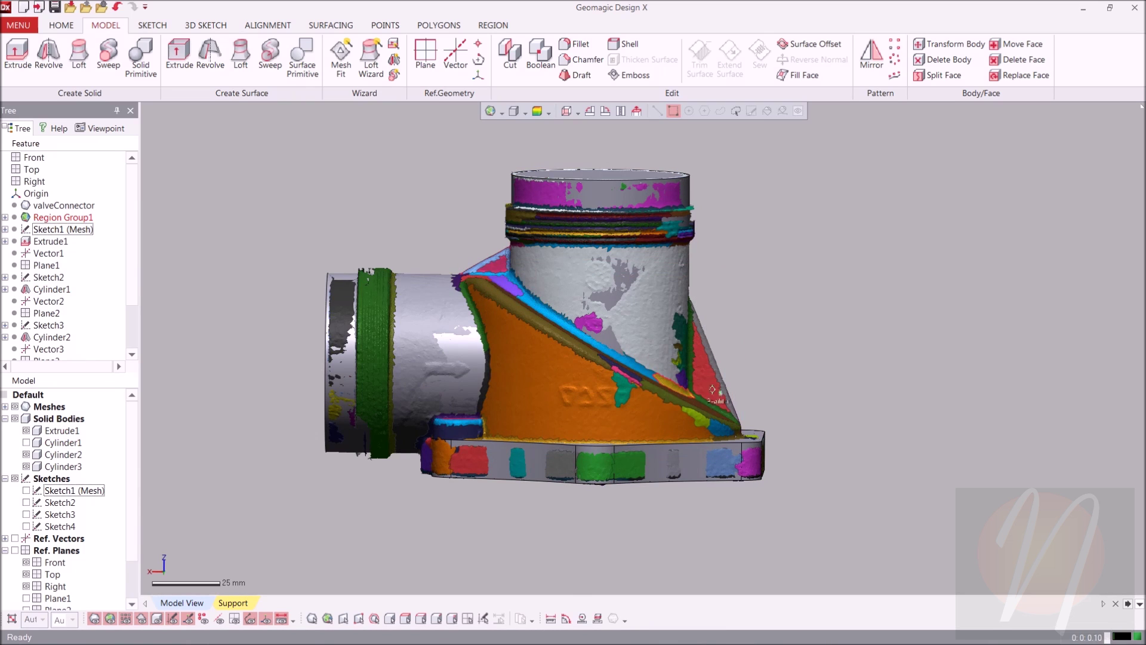
right_click_drag(604, 335, 670, 329)
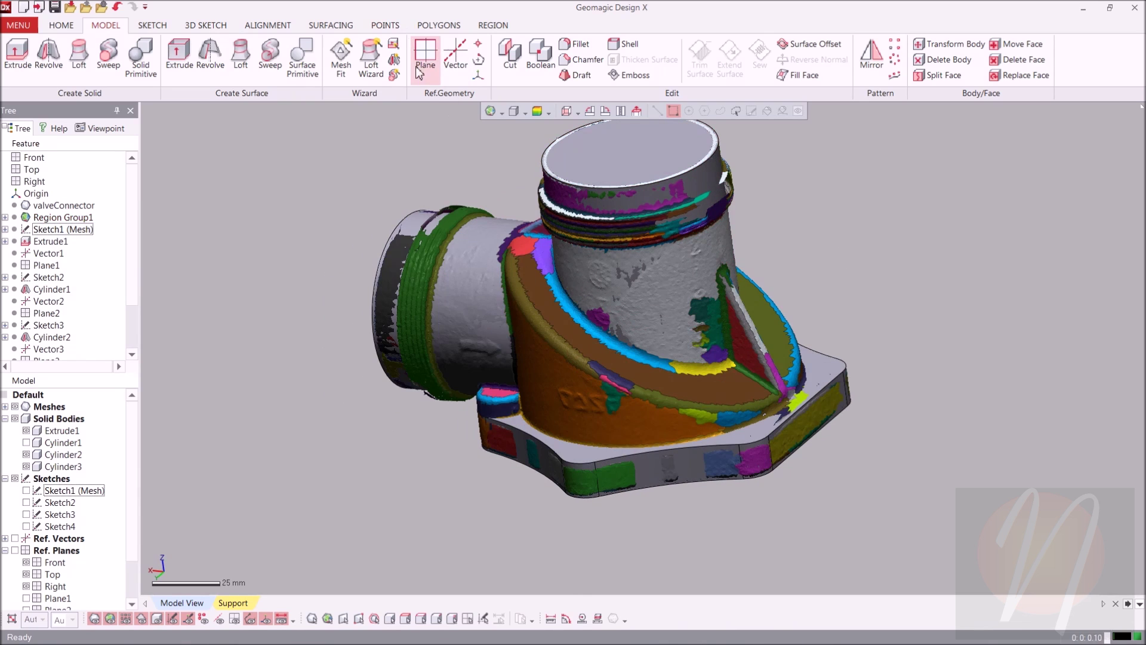
left_click(424, 68)
left_click(643, 371)
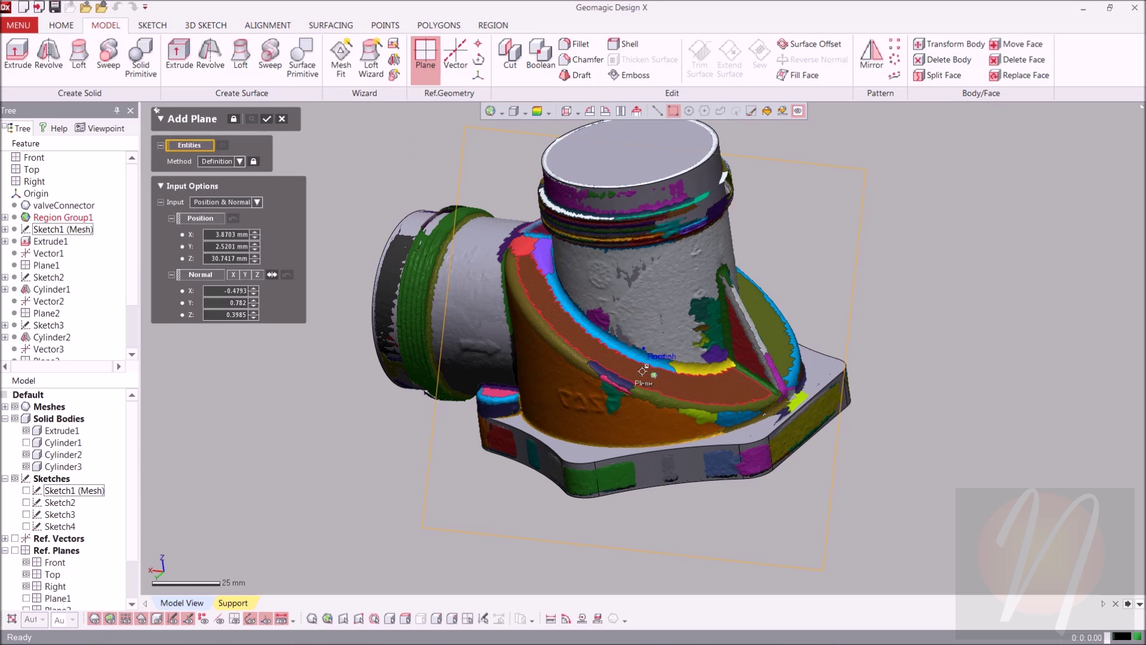
right_click_drag(642, 370, 835, 292)
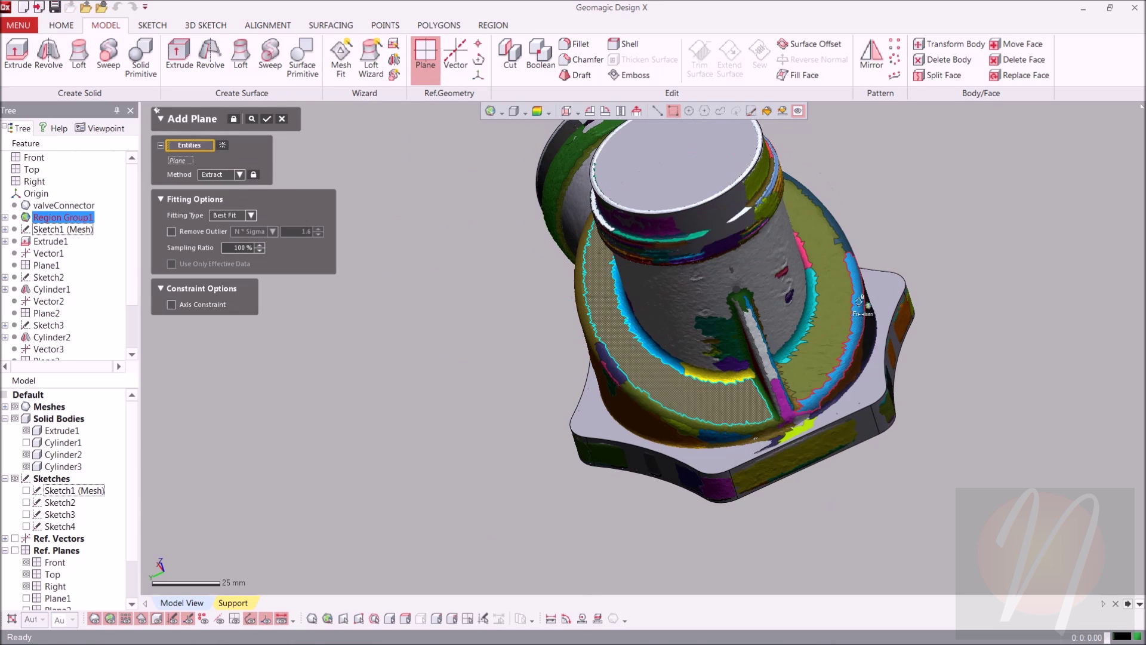
left_click(836, 290)
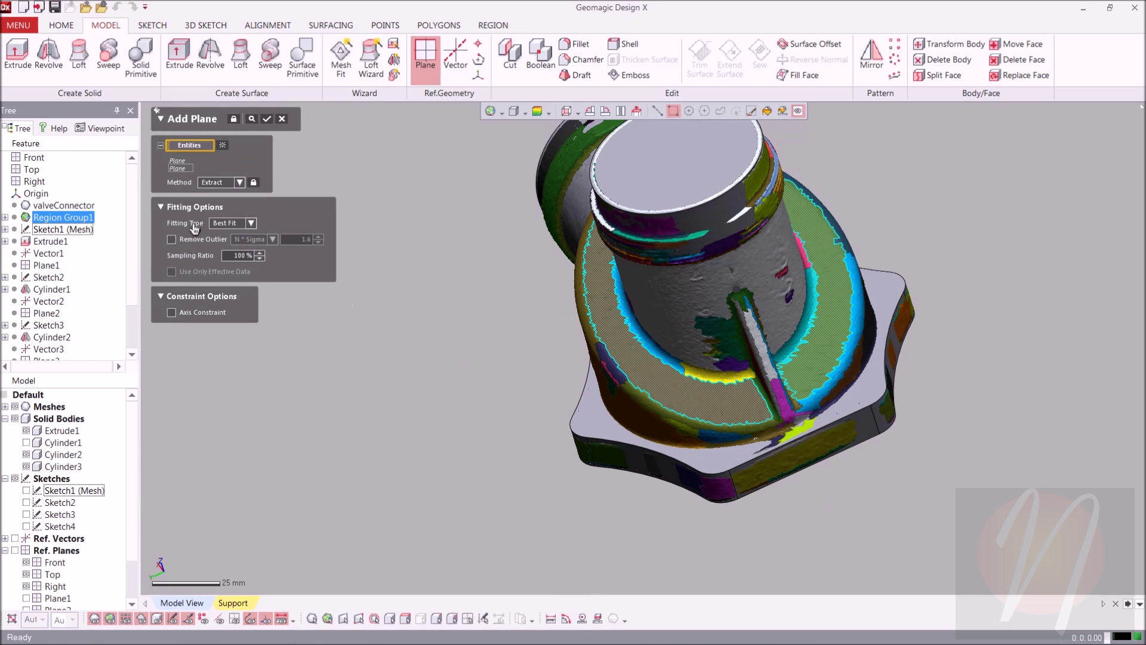
left_click(267, 120)
Hide the mesh, the flange extrusion and the upright pipe, leaving only the main body and side pipe cylinders displayed
right_click_drag(718, 556, 476, 288)
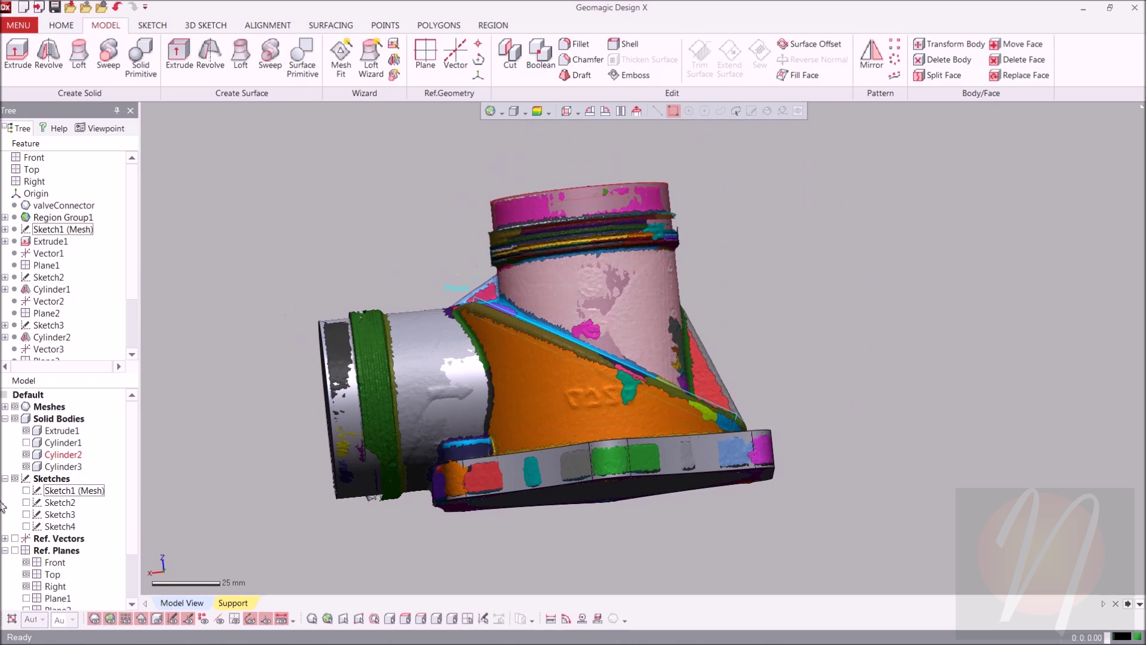
left_click(26, 466)
left_click(26, 431)
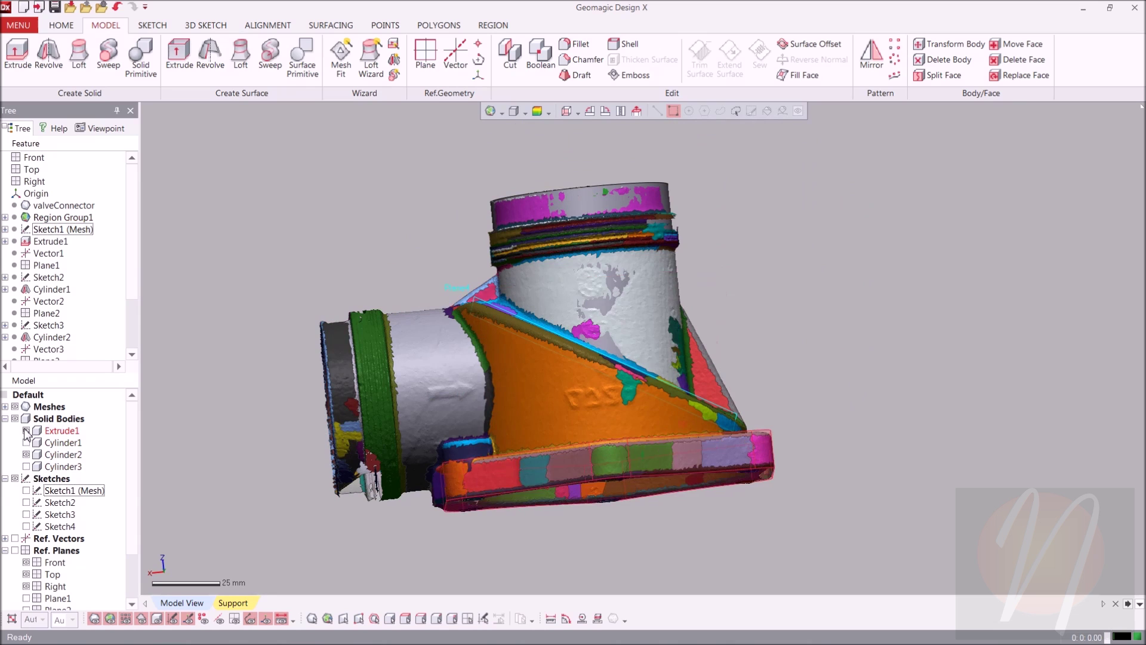
left_click(26, 442)
right_click_drag(866, 411, 1071, 396)
left_click(15, 407)
right_click_drag(833, 321, 447, 354)
left_click(26, 466)
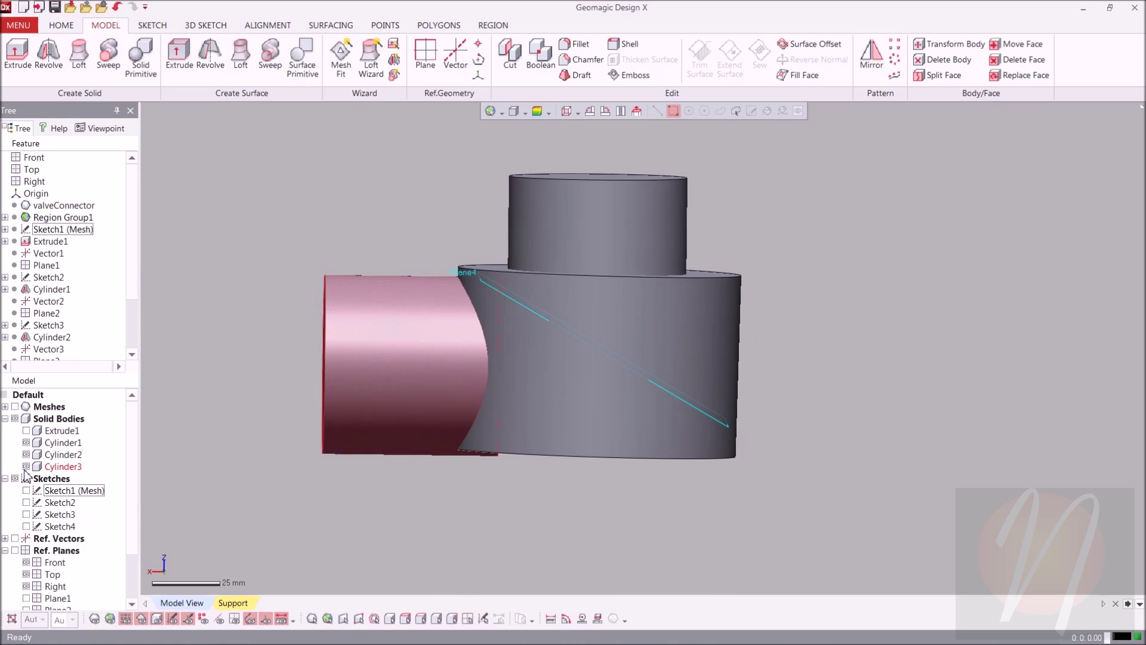
left_click(27, 454)
mouse_move(805, 279)
right_mouse_down()
mouse_move(828, 272)
mouse_move(802, 272)
right_mouse_up()
Cut the main body cylinder with the sloped reference plane, keeping the portion below the plane
left_click(517, 63)
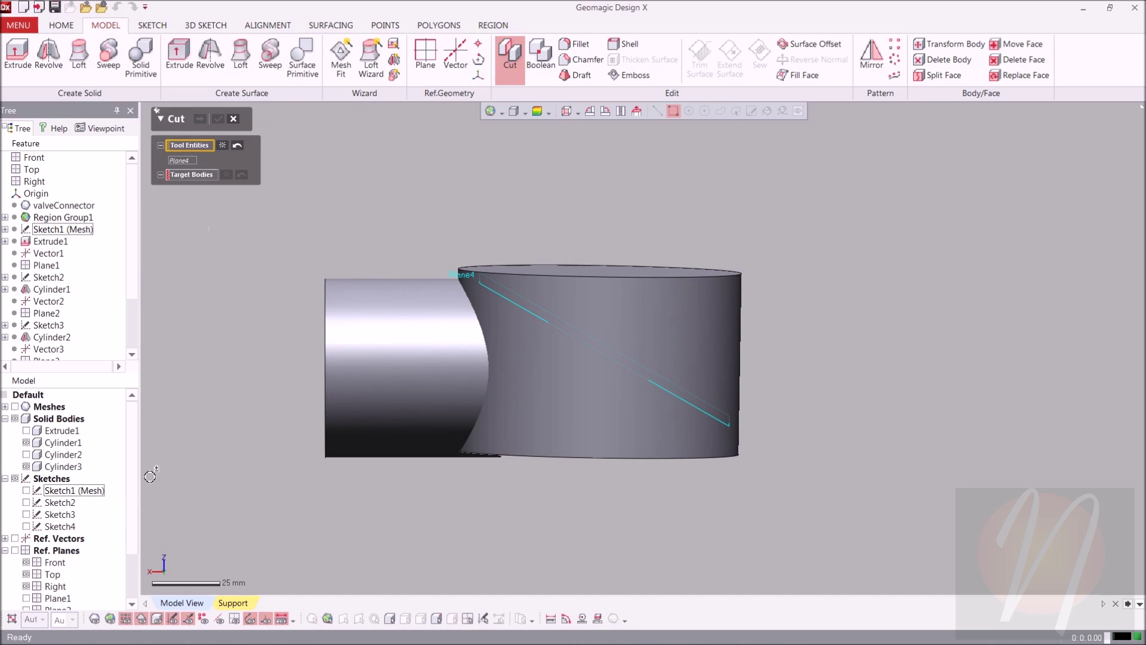
scroll(114, 521, "down", 2)
scroll(151, 493, "up", 2)
mouse_move(133, 482)
left_mouse_down()
mouse_move(127, 517)
mouse_move(137, 461)
left_mouse_up()
left_click(216, 178)
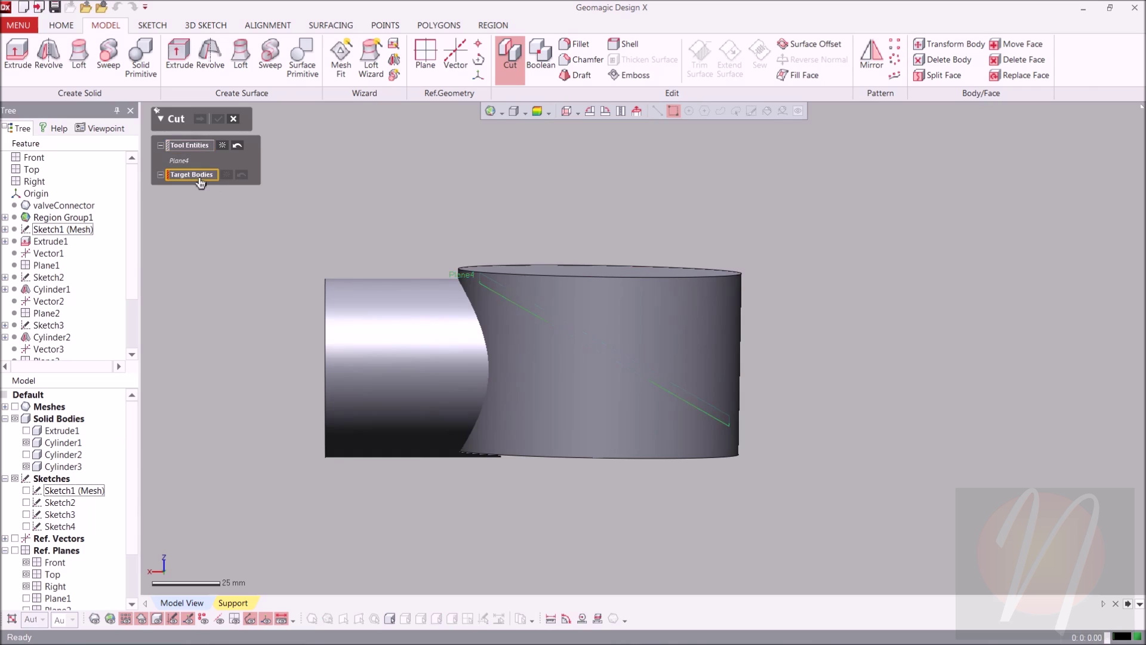
left_click(618, 325)
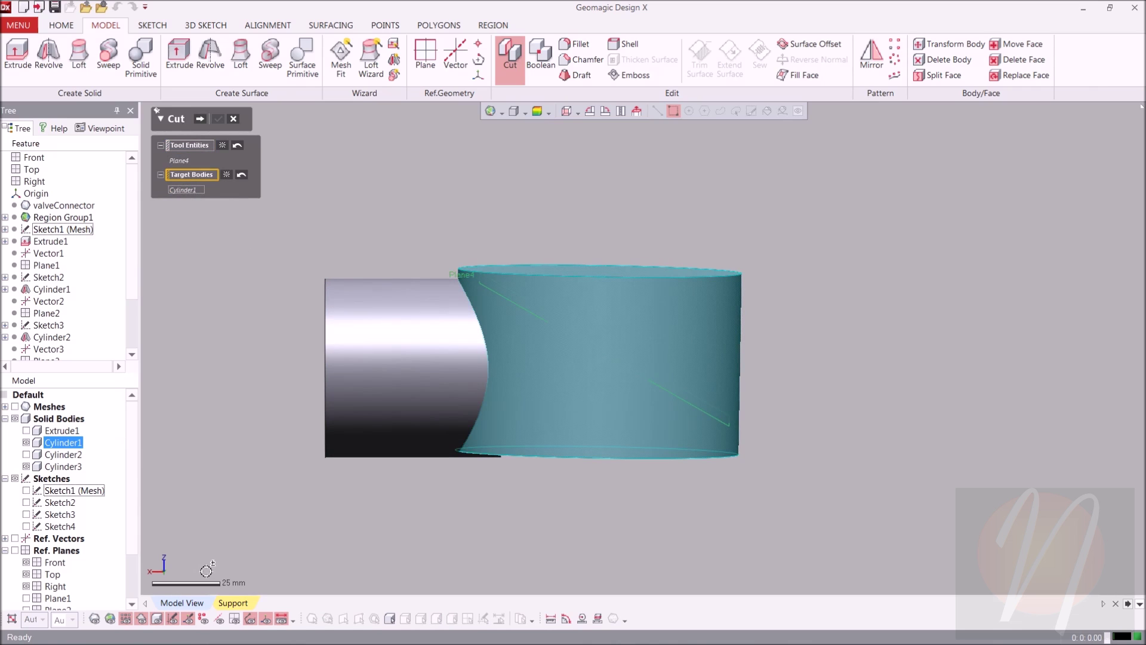
left_click(203, 120)
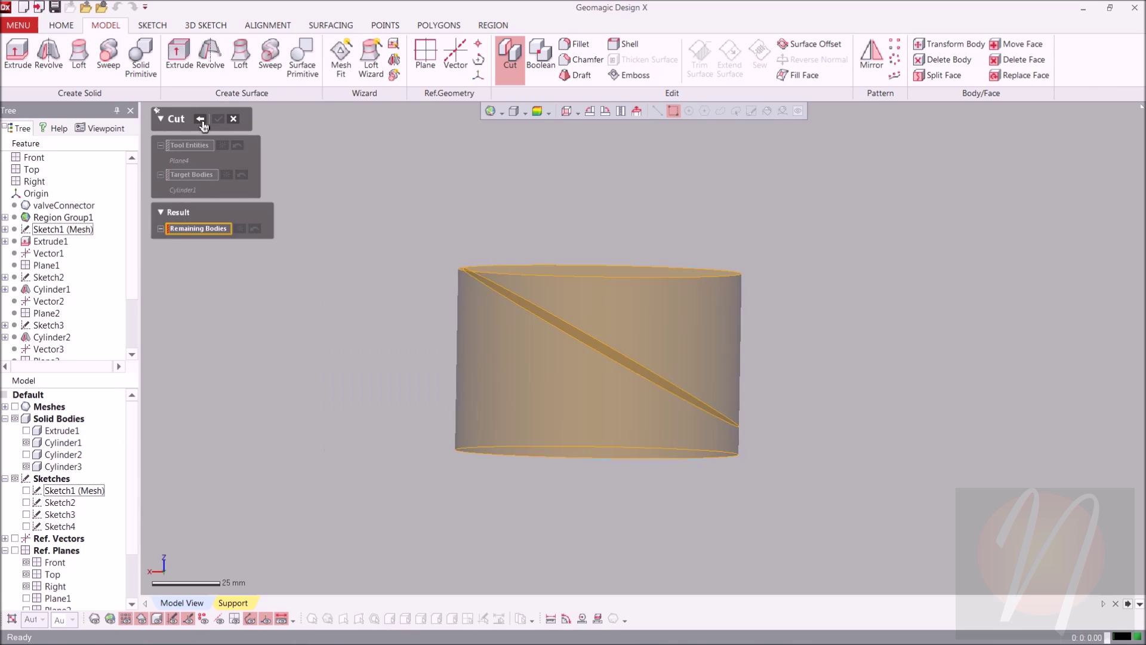
left_click(537, 376)
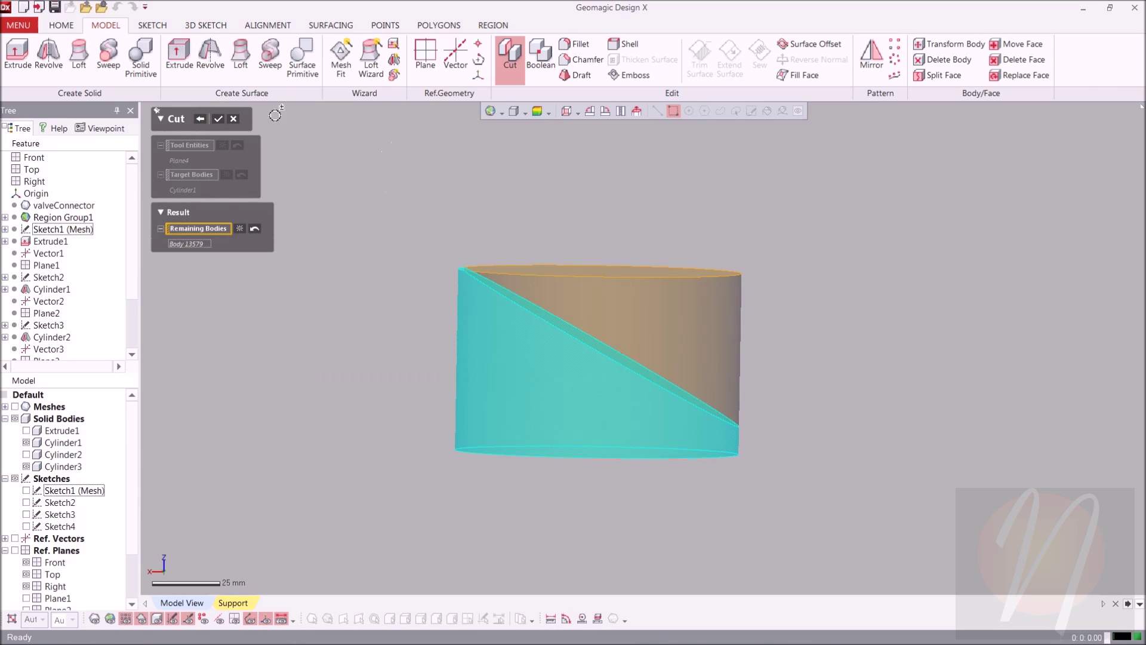
left_click(218, 120)
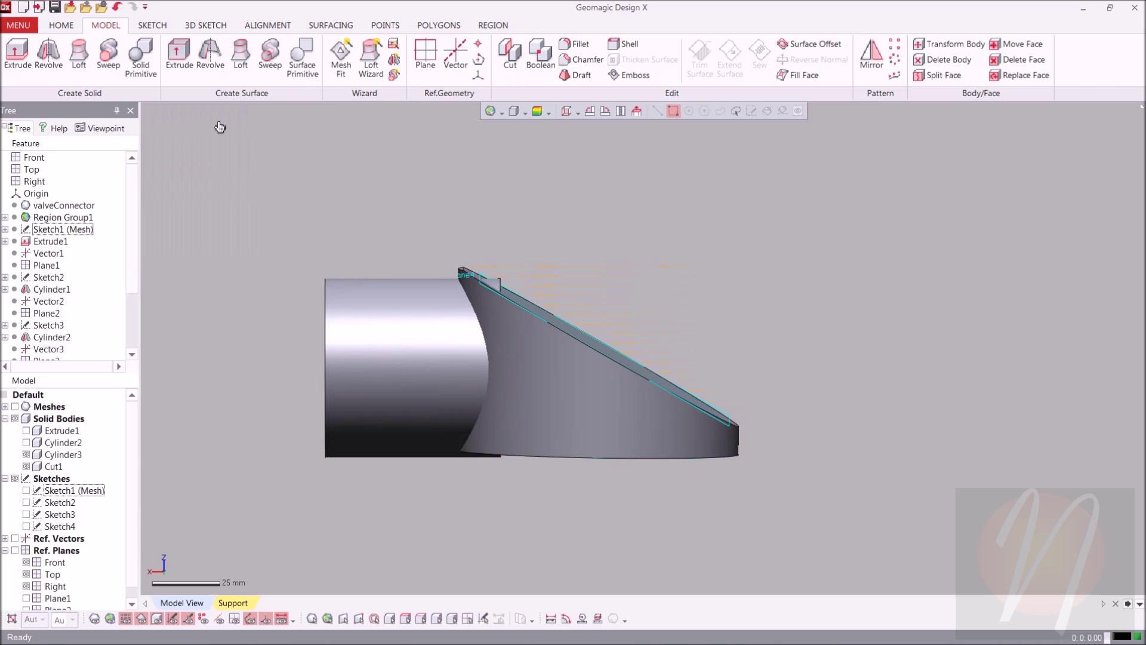
Hide the trimmed main body and cut the side pipe cylinder with the same sloped plane, keeping the large portion below it
left_click(25, 466)
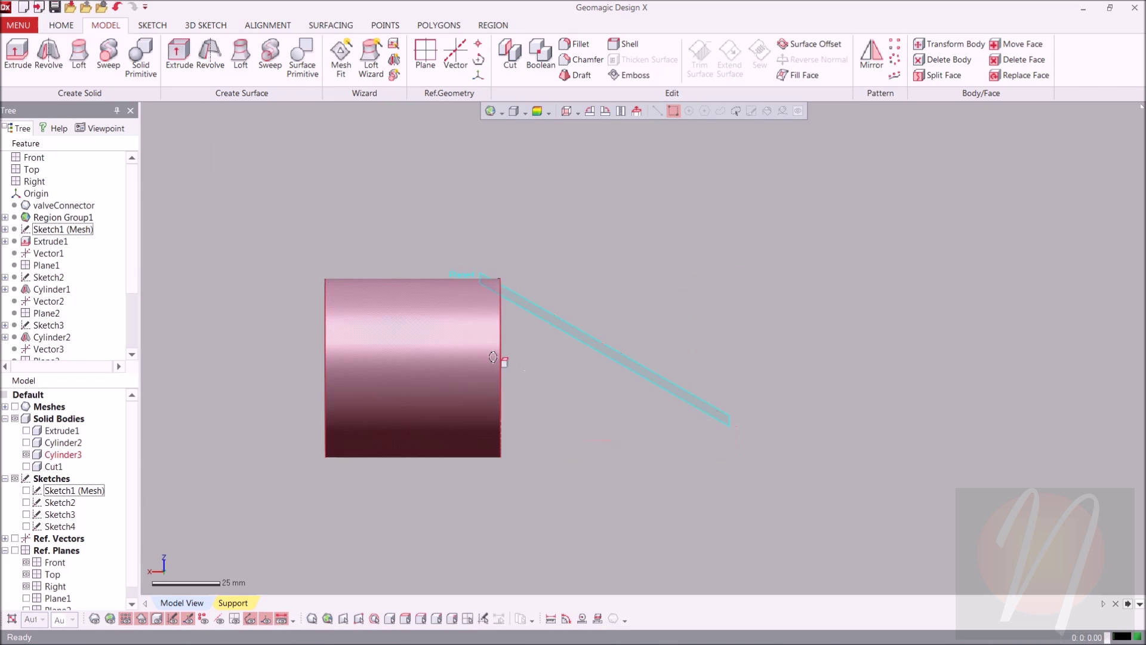
left_click(510, 57)
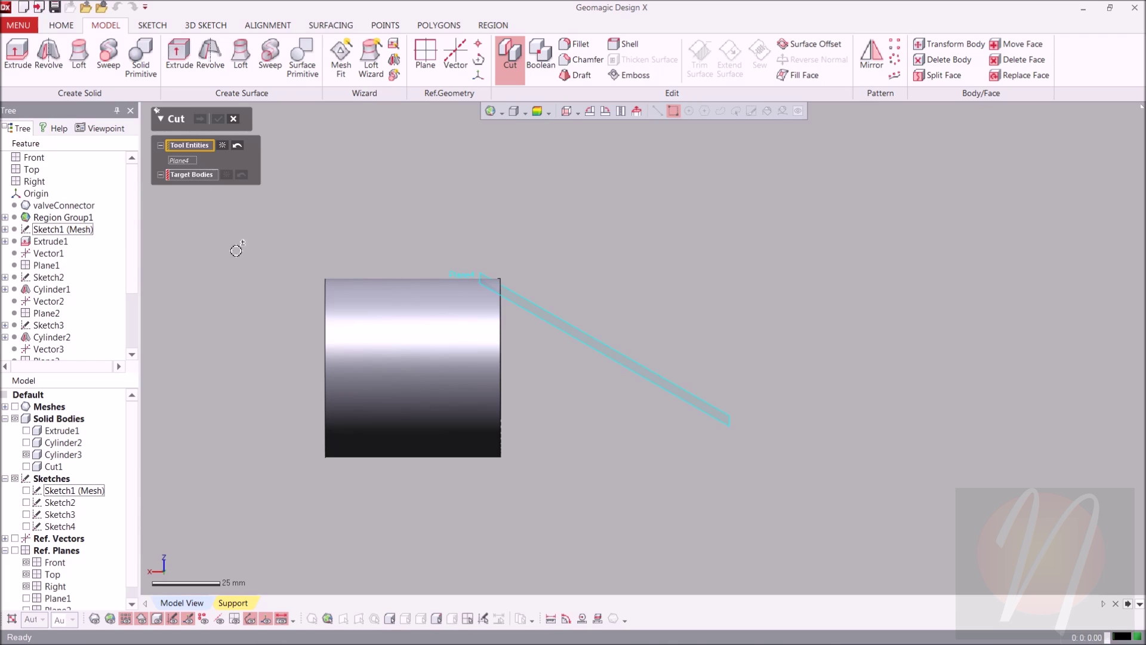
left_click(191, 178)
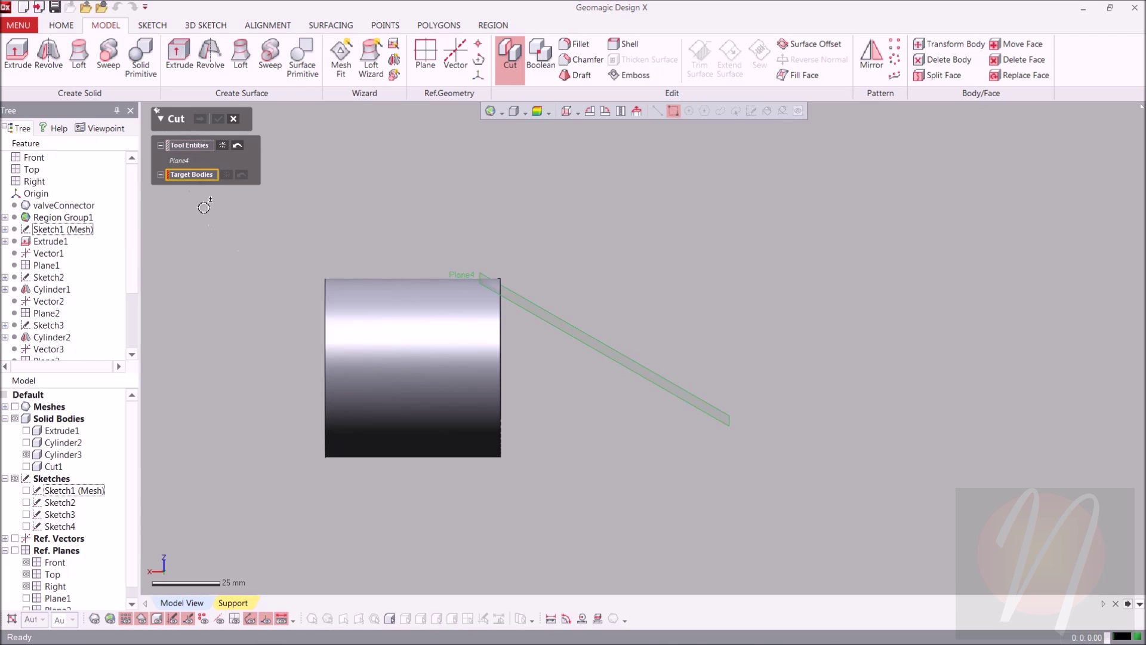
left_click(353, 387)
left_click(197, 119)
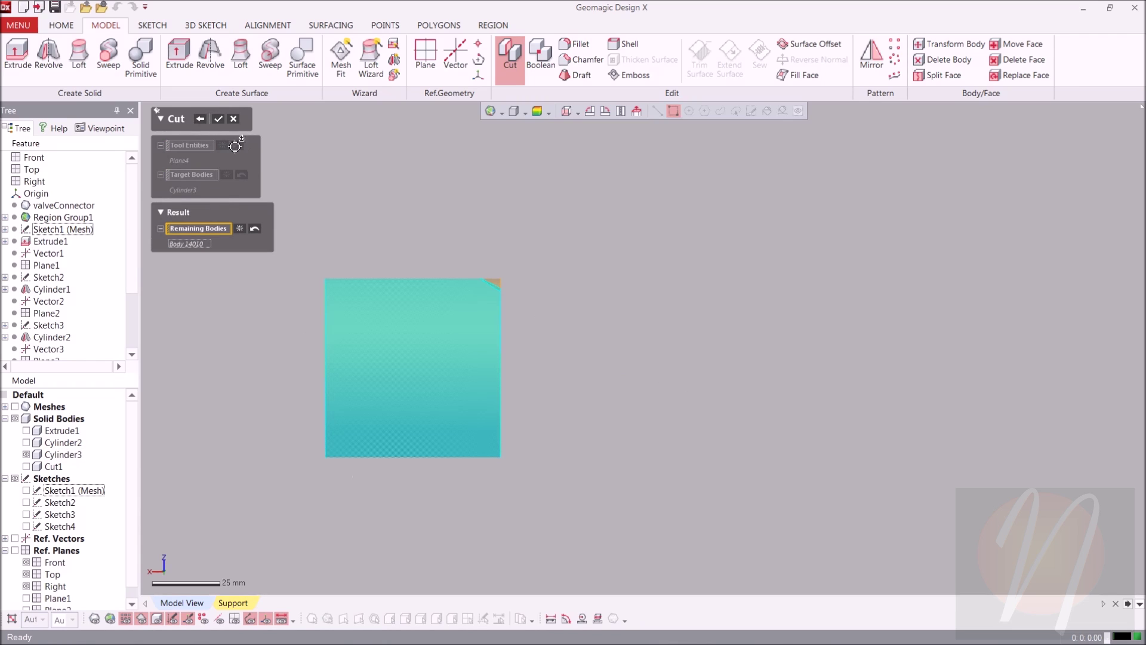
left_click(219, 119)
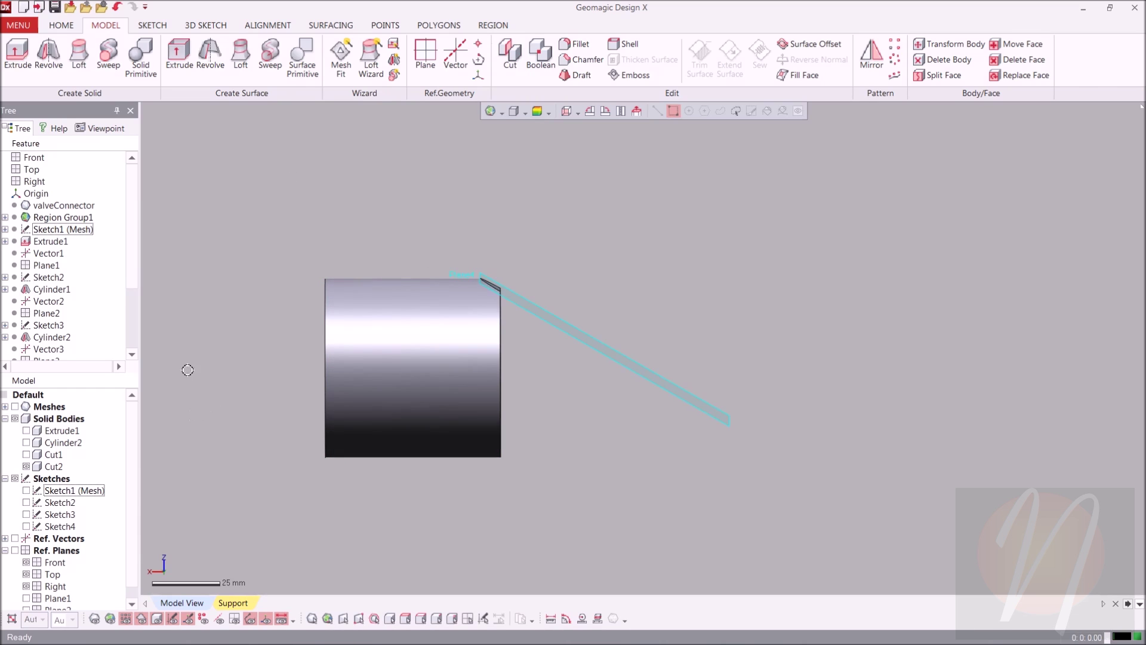
Show the flange extrusion, upright pipe and trimmed main body again alongside the side pipe
left_click(26, 430)
left_click(26, 442)
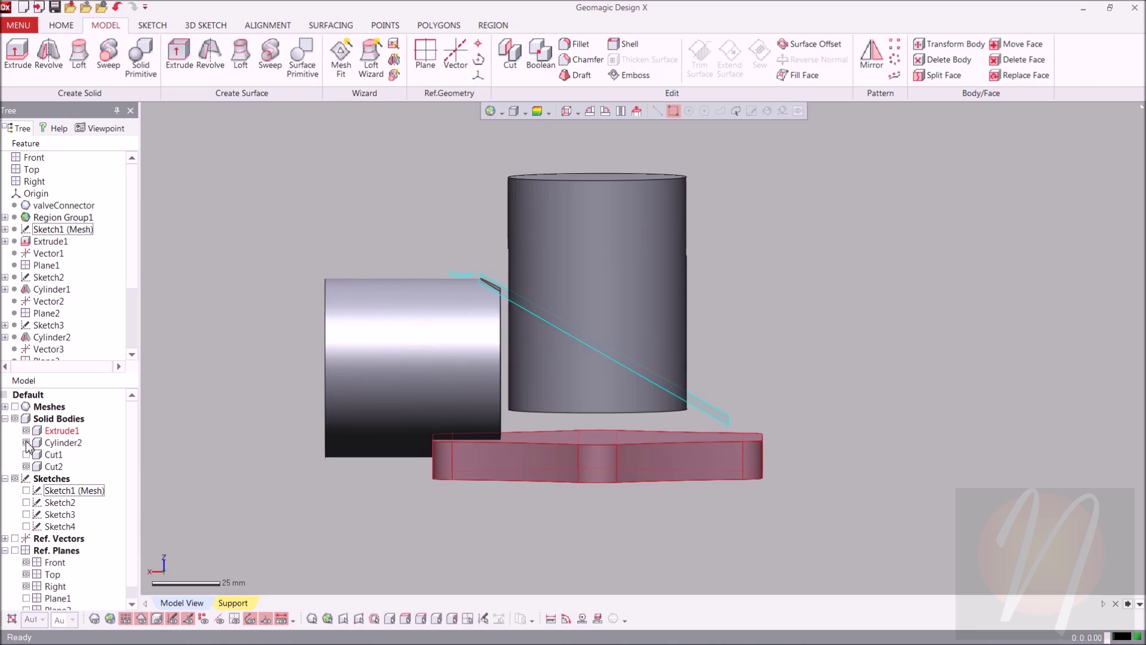
left_click(26, 455)
right_click_drag(863, 228, 298, 350)
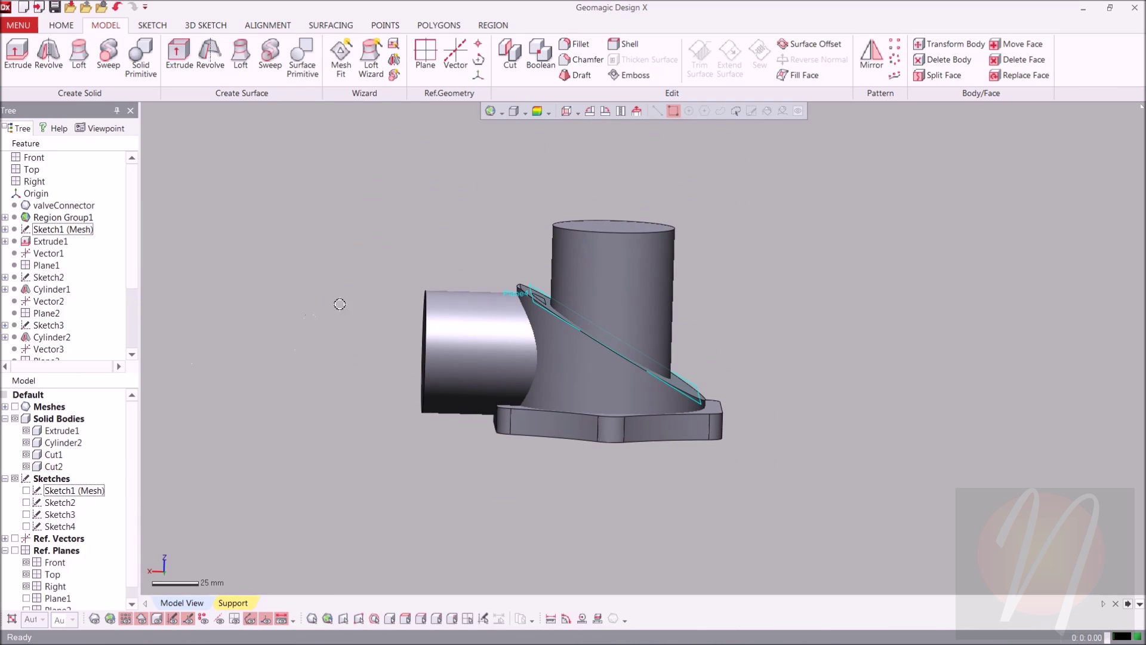
right_click_drag(653, 308, 588, 301)
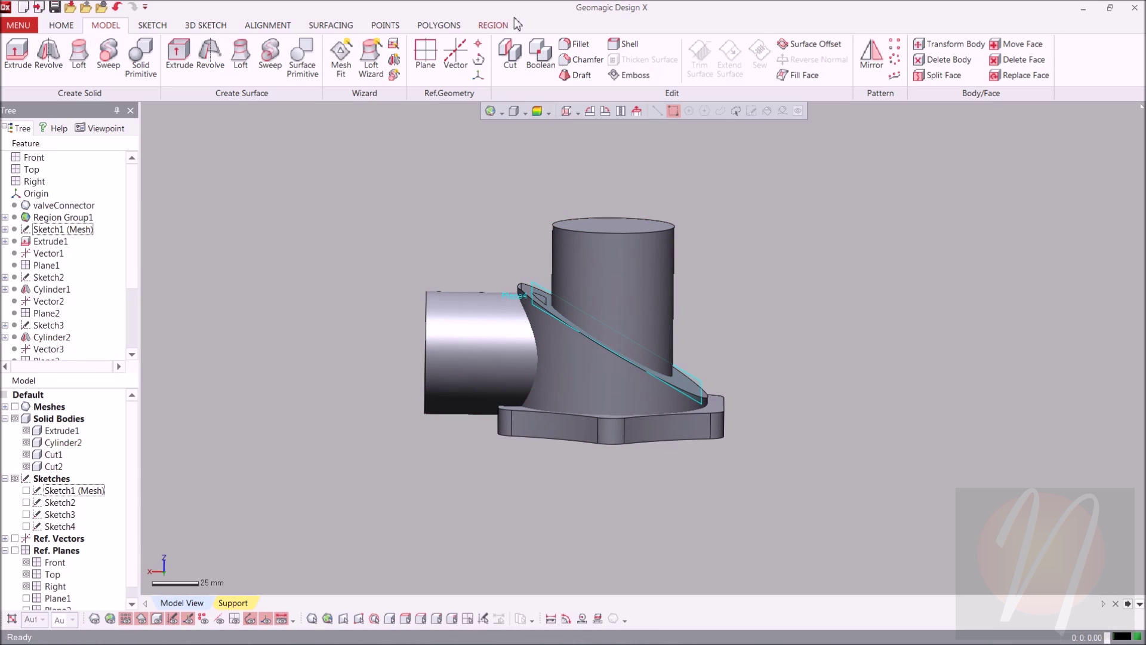
Merge the flange, upright pipe, main body and side pipe into one solid with a Boolean
left_click(549, 62)
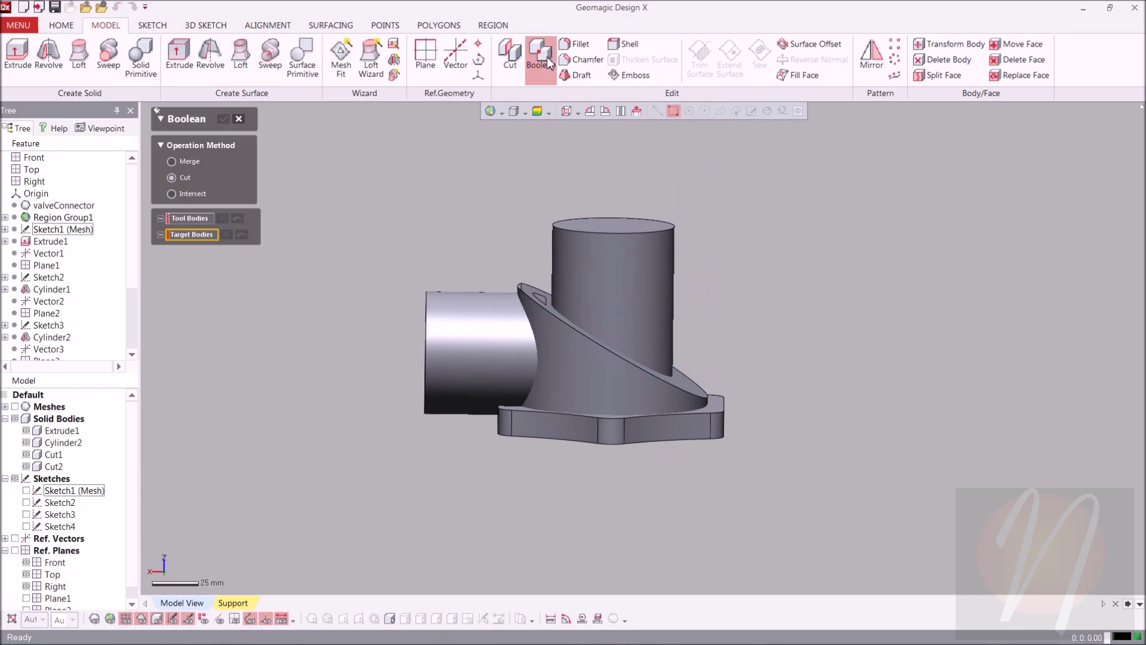
left_click(172, 161)
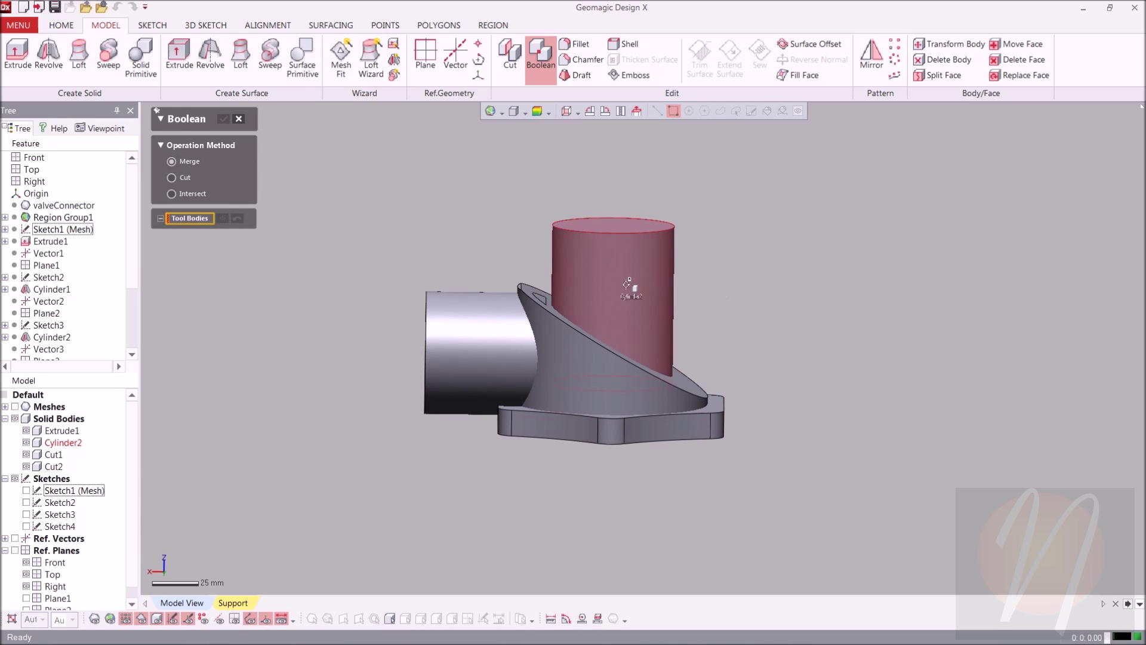
left_click_drag(360, 158, 816, 579)
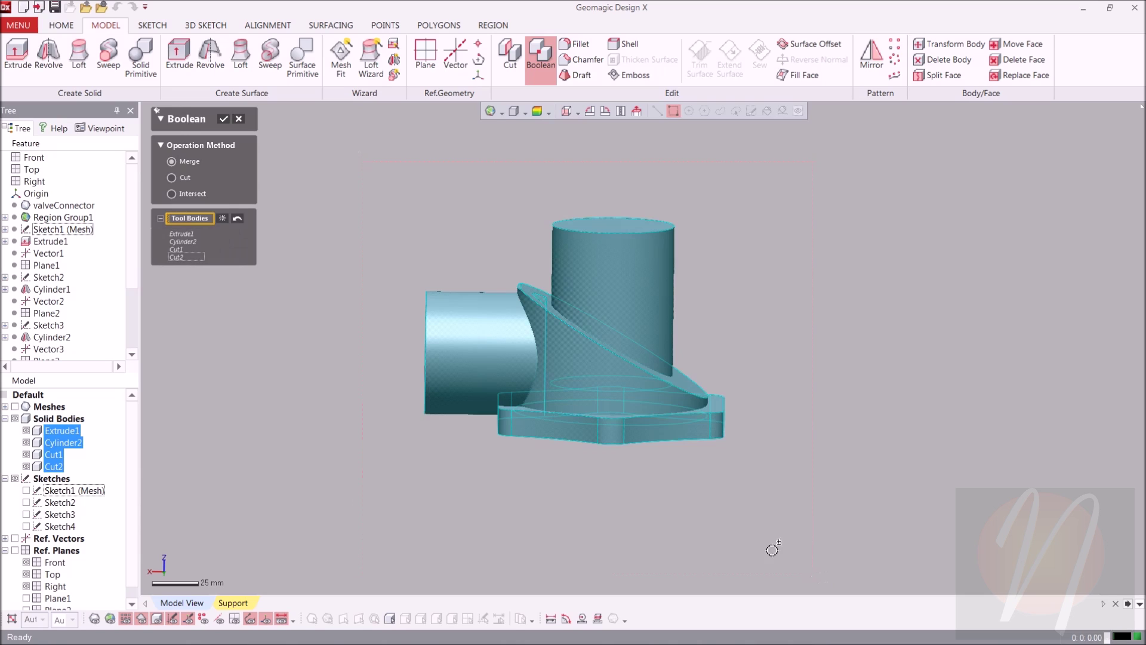
left_click(226, 120)
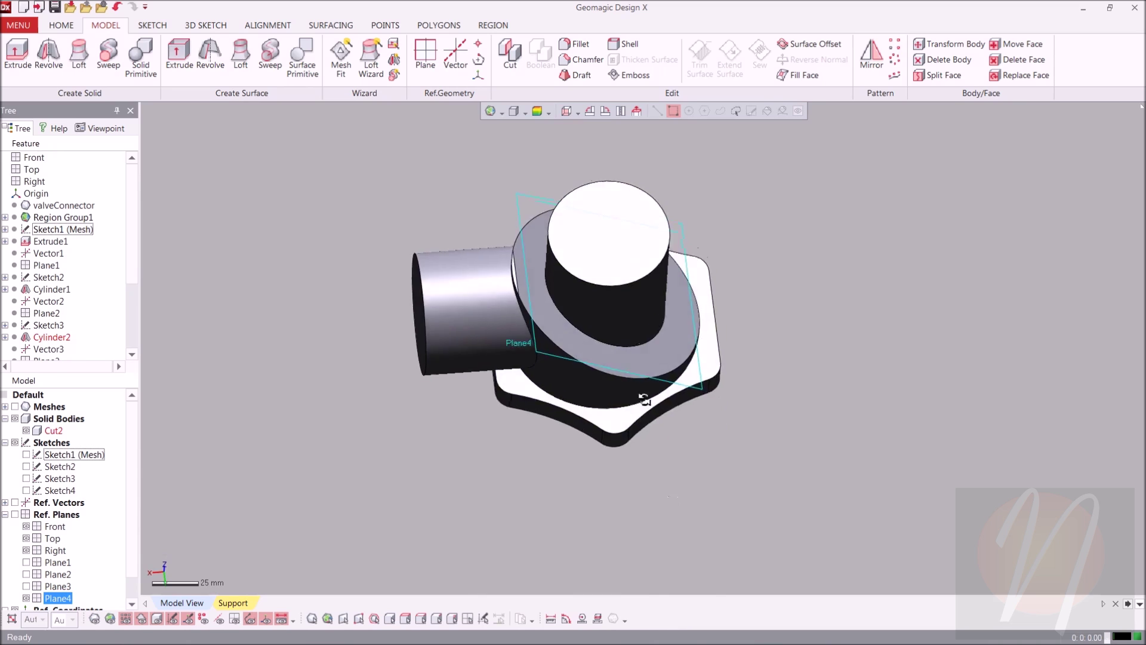
Display the scan mesh over the merged solid and compare the two from several angles
right_click_drag(531, 375, 503, 387)
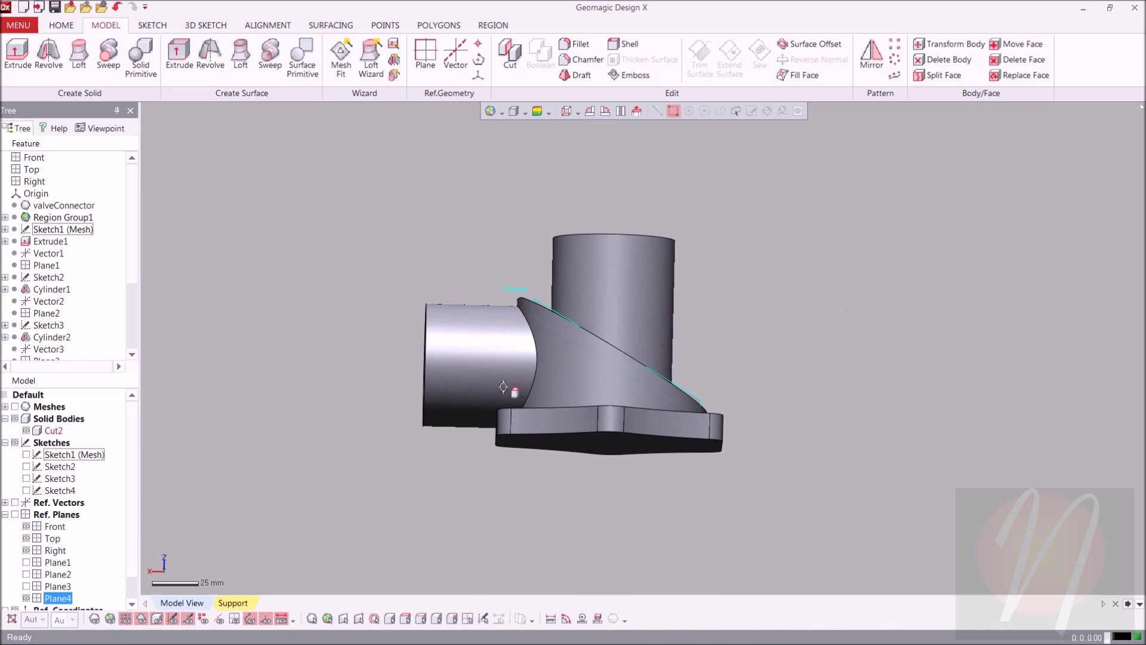
left_click(15, 407)
right_click_drag(418, 310, 718, 186)
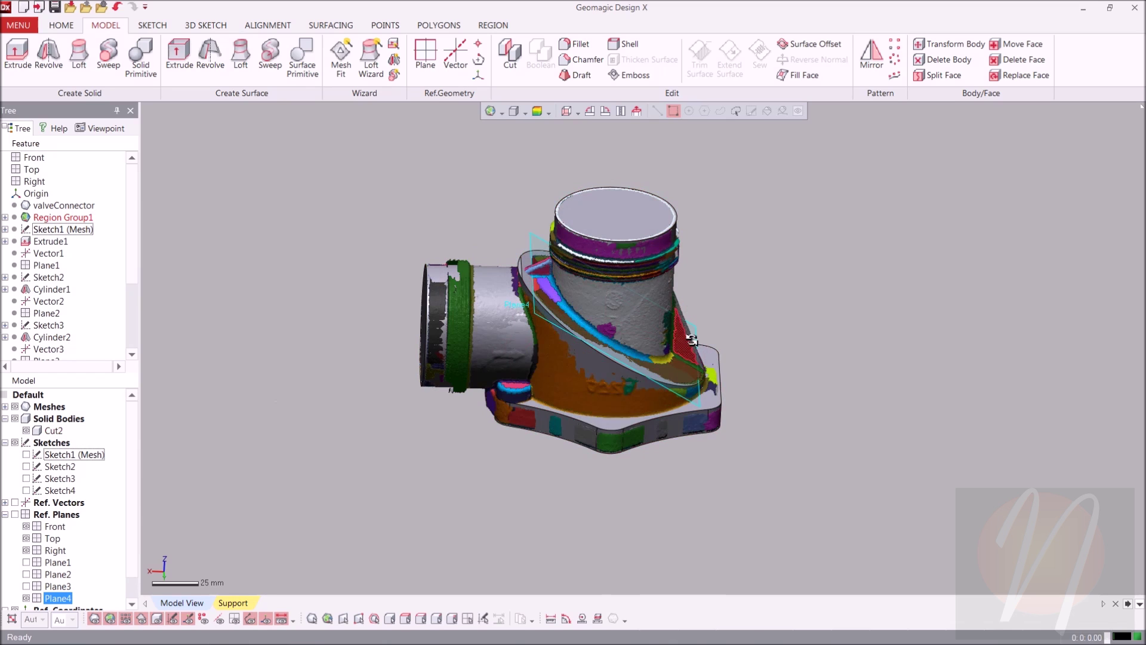
right_click_drag(684, 344, 729, 284)
right_click_drag(567, 385, 507, 371)
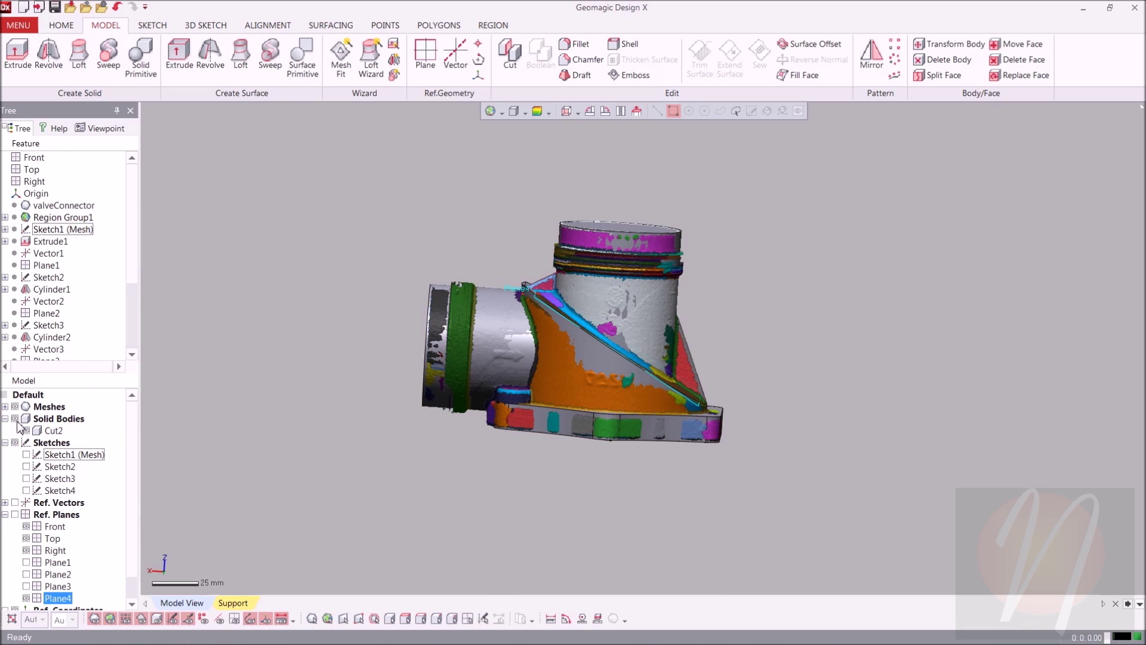
Hide the solid bodies and examine the pipe openings, sloped collar and ribs on the scan mesh alone
right_click_drag(605, 371, 665, 539)
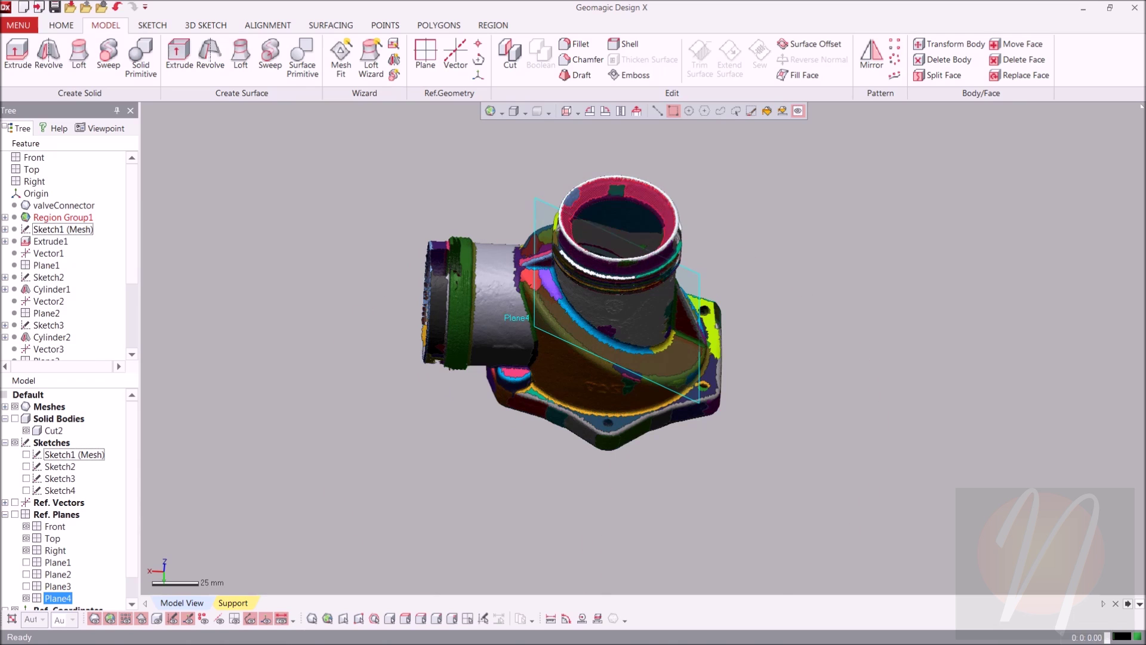
mouse_move(576, 420)
right_mouse_down()
mouse_move(626, 164)
mouse_move(644, 262)
right_mouse_up()
right_click_drag(566, 294, 741, 236)
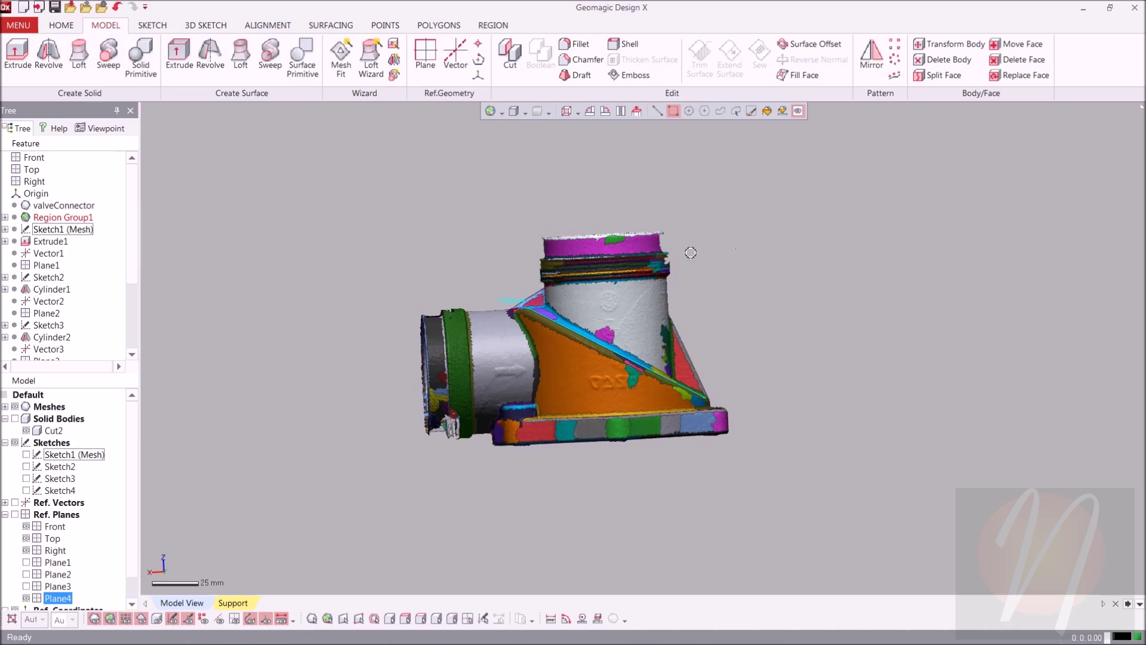